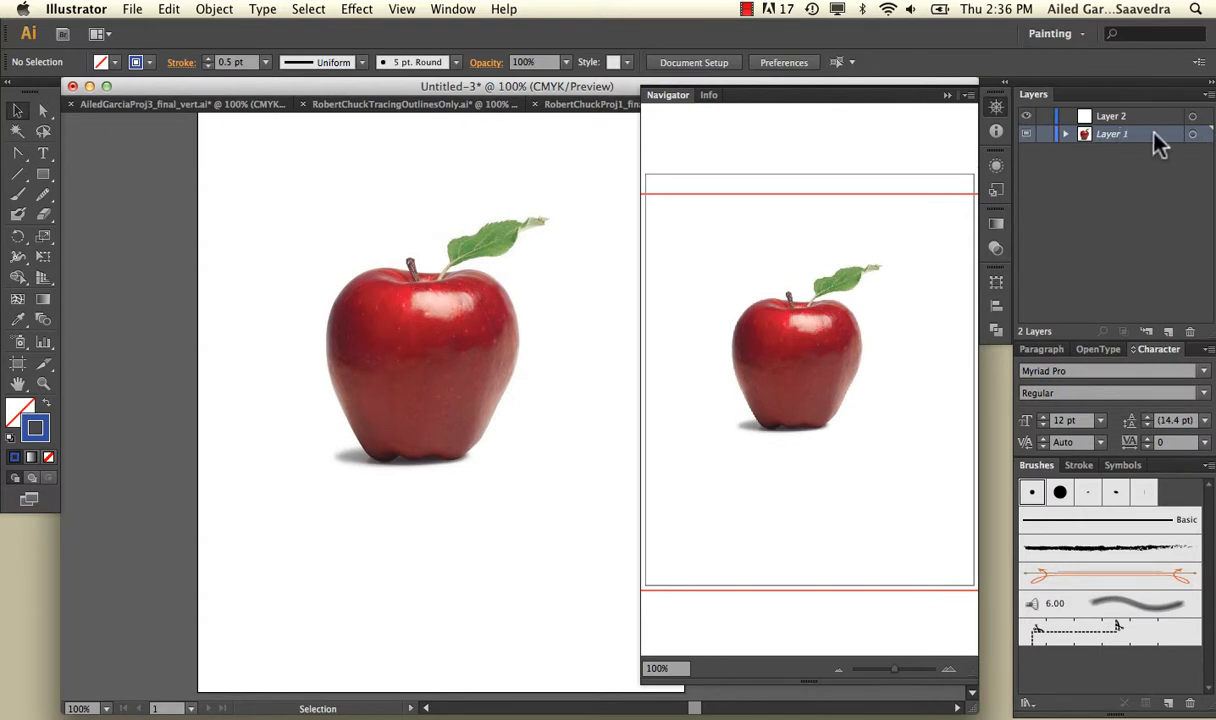
Rename the template layer Layer 1 as apple, keep its images dimmed to 100%, and lock the layer.
double_click(1112, 134)
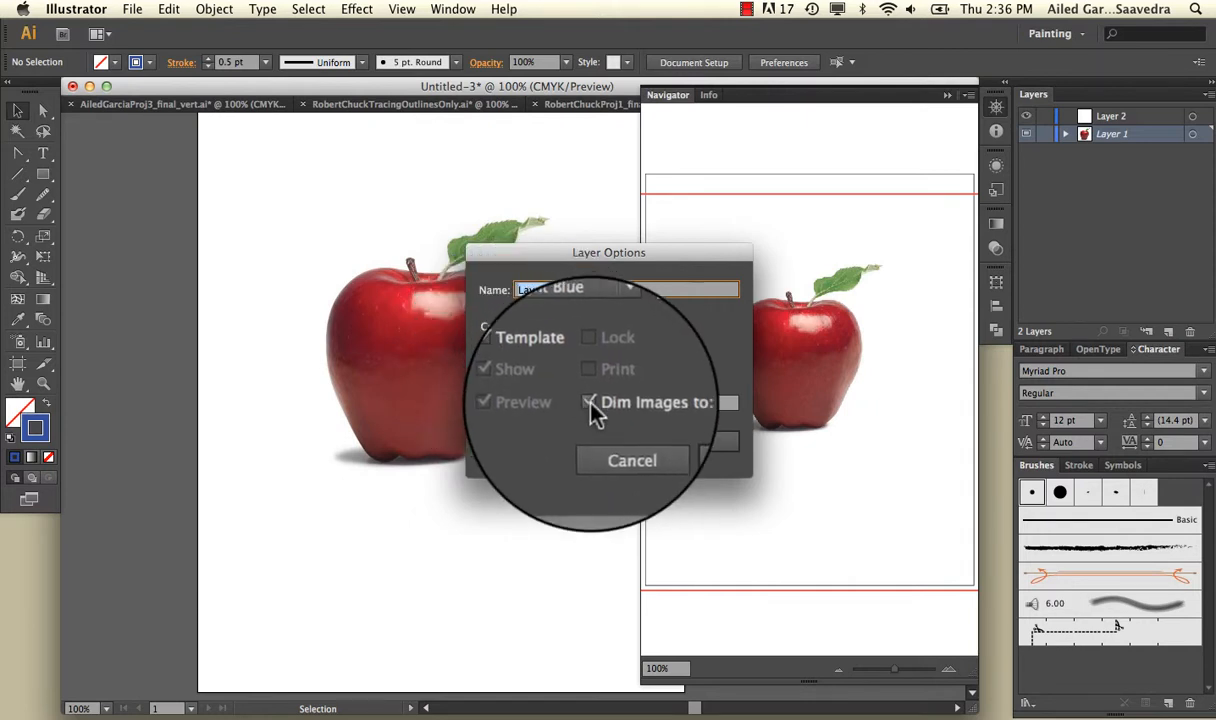
left_click(590, 402)
left_click(705, 404)
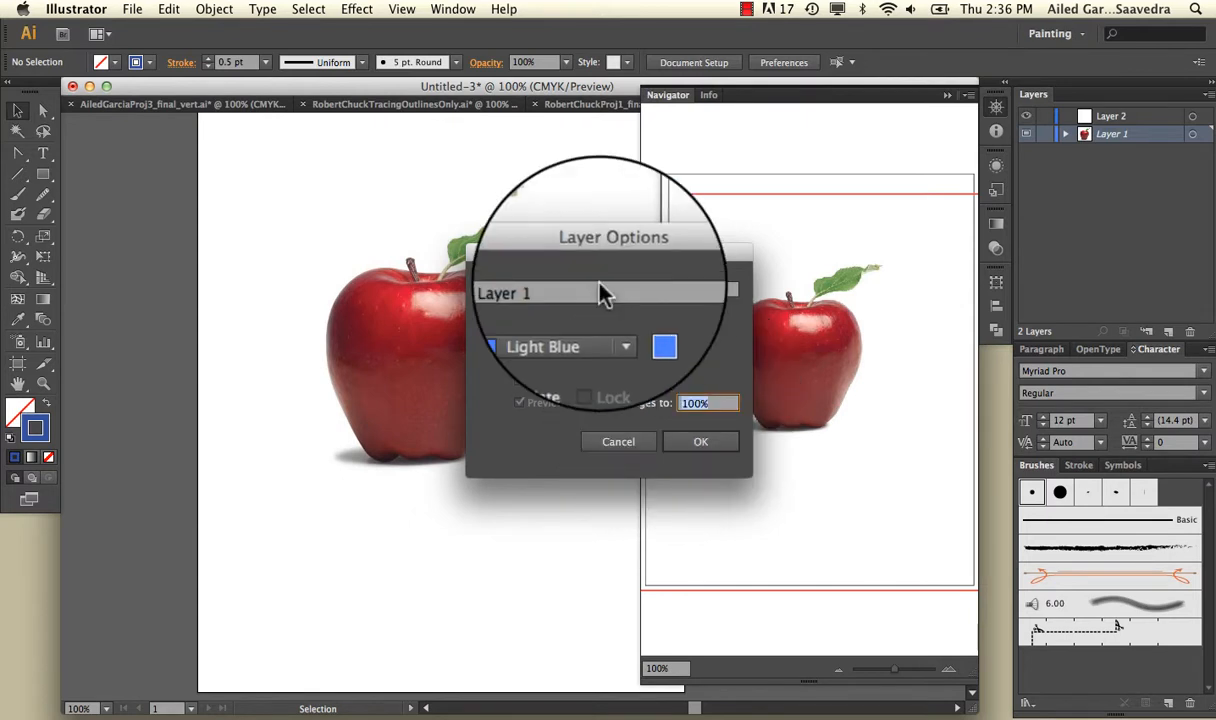
left_click_drag(600, 290, 478, 288)
type("apple")
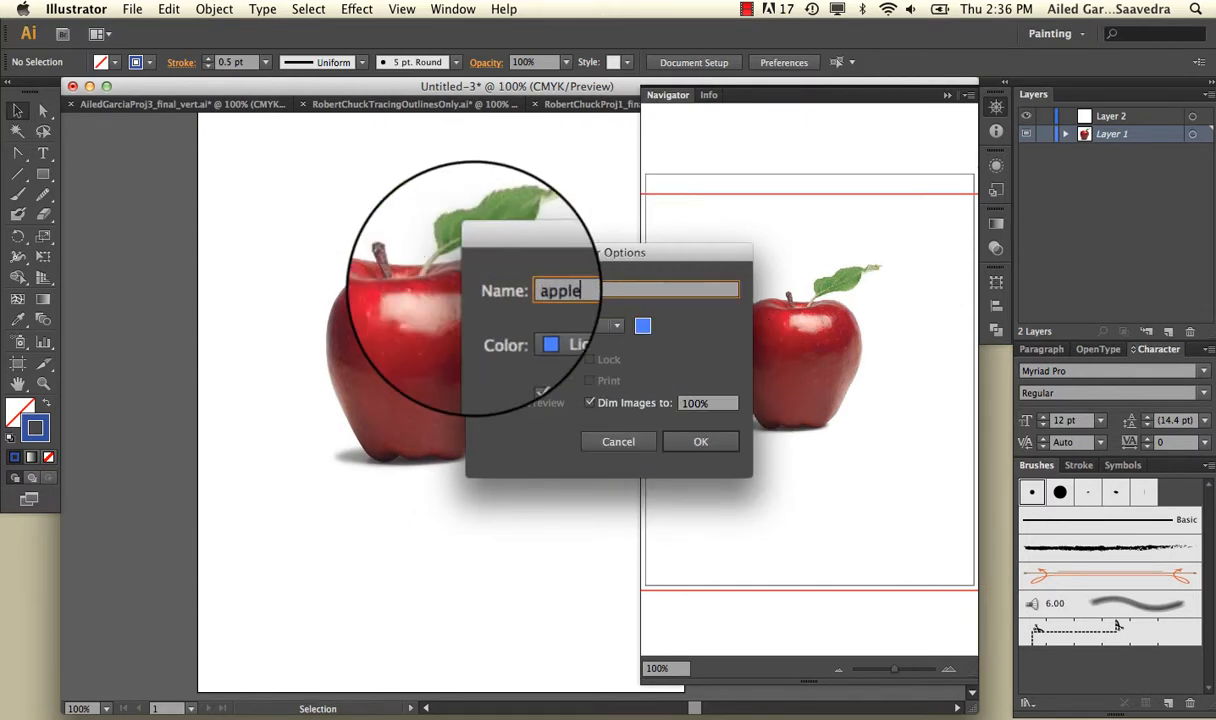
left_click(698, 442)
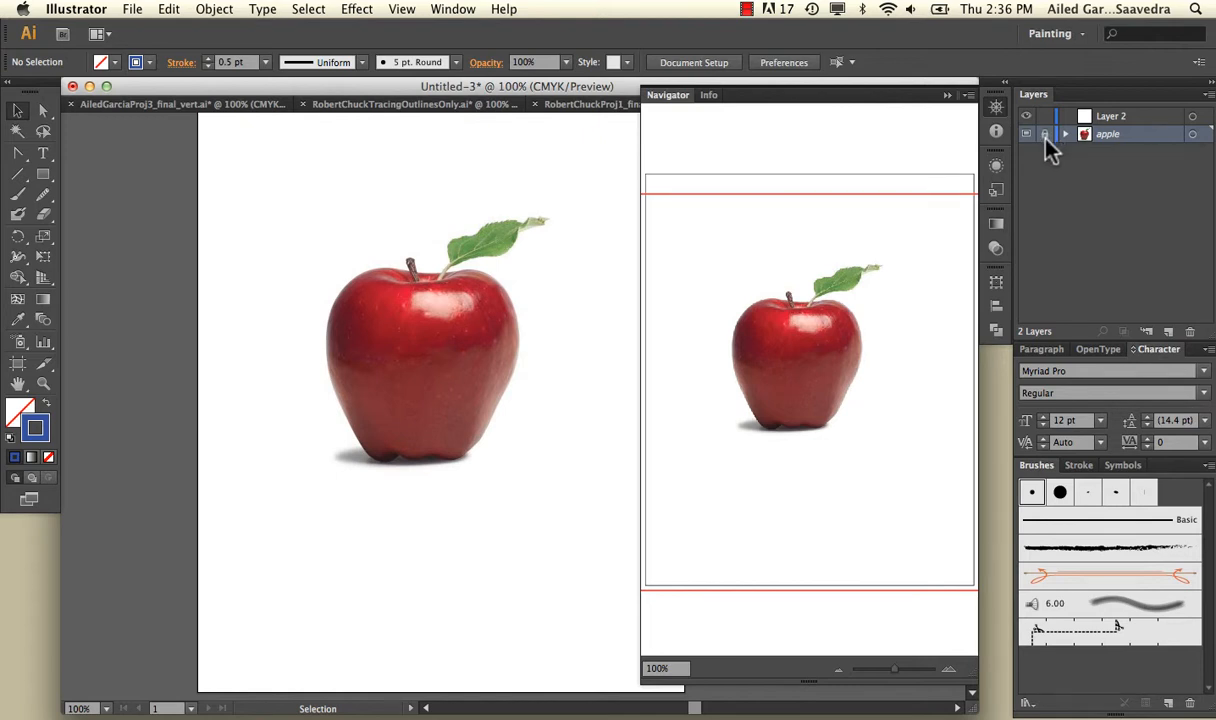
Make Layer 2 the active layer and switch the document to Outline view.
left_click(1105, 120)
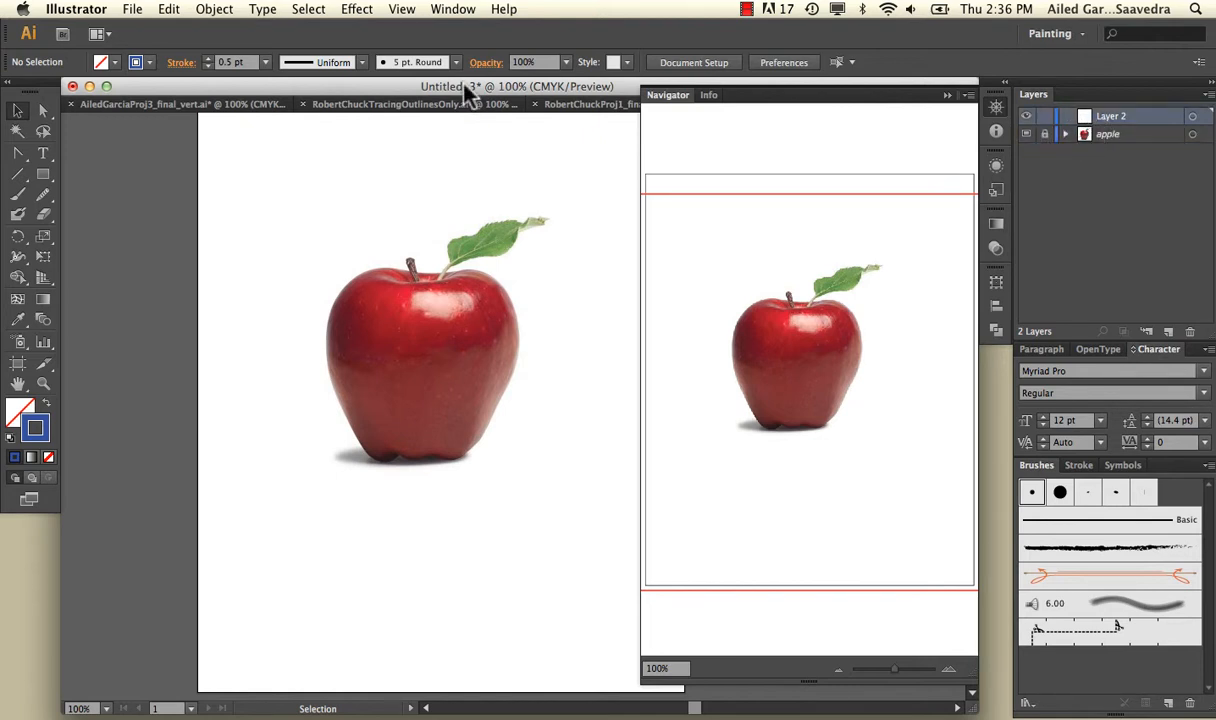
left_click(398, 10)
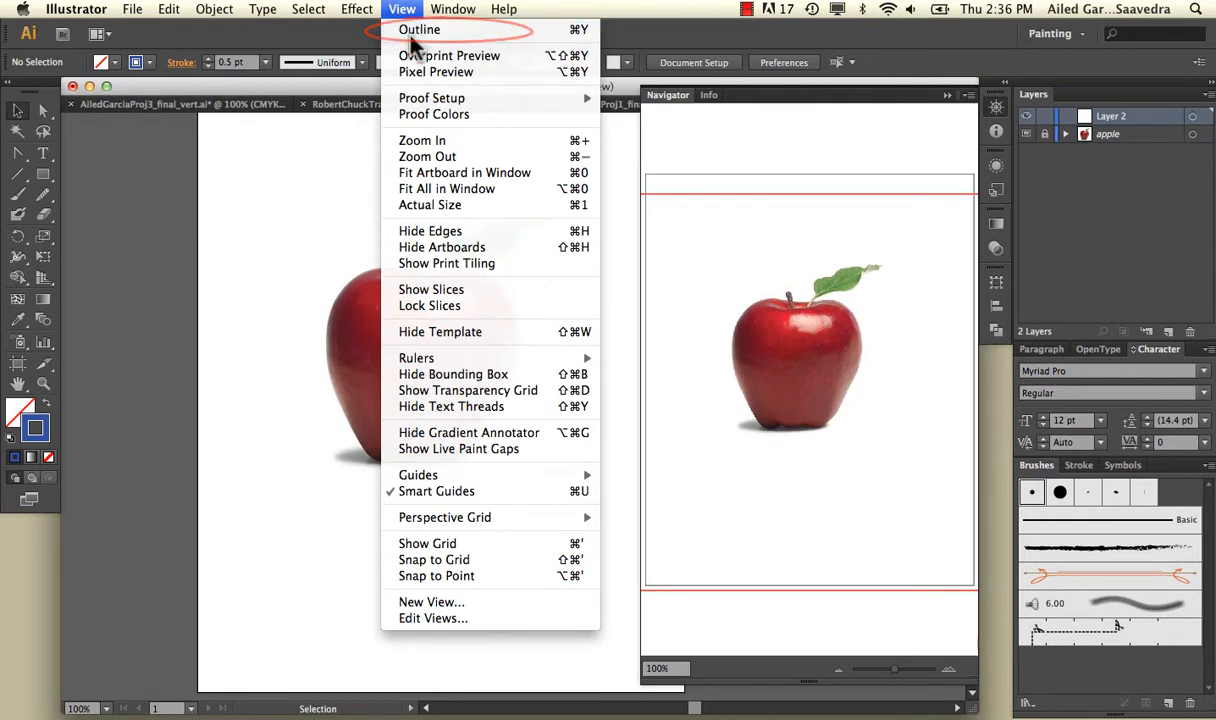
left_click(410, 32)
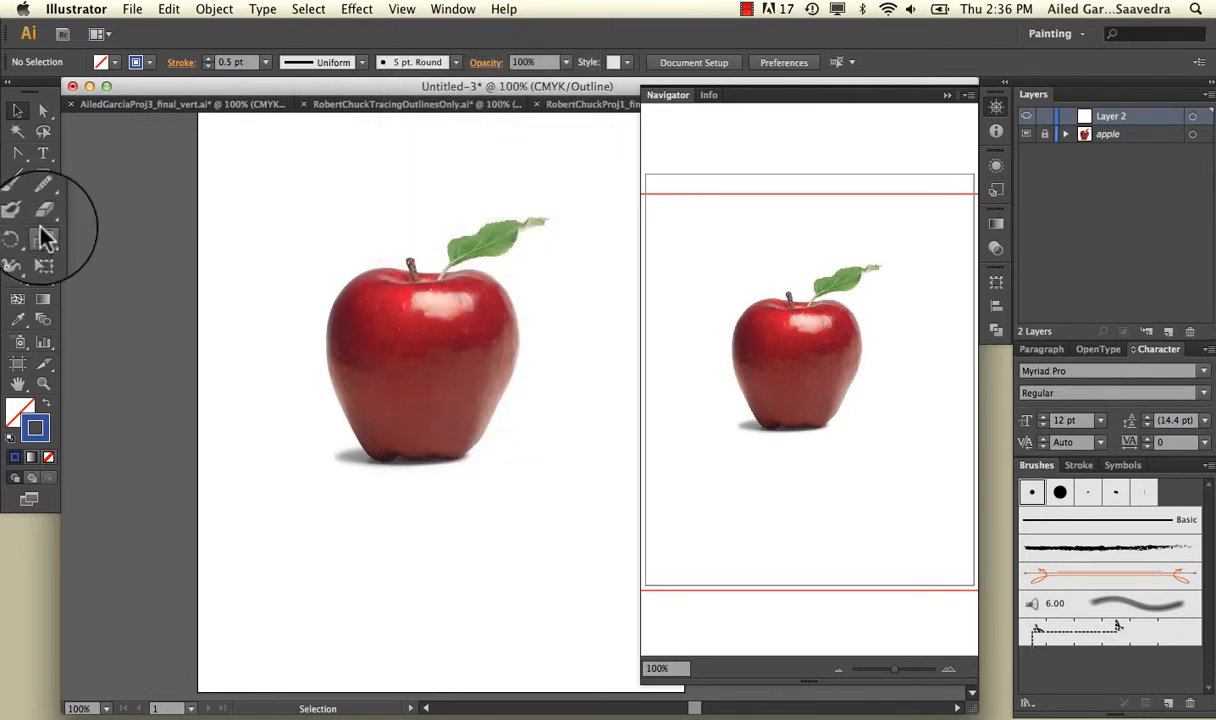
Place the pen-drawn apple outline on Layer 2 and align it precisely over the apple in the photo.
left_click_drag(20, 160, 70, 155)
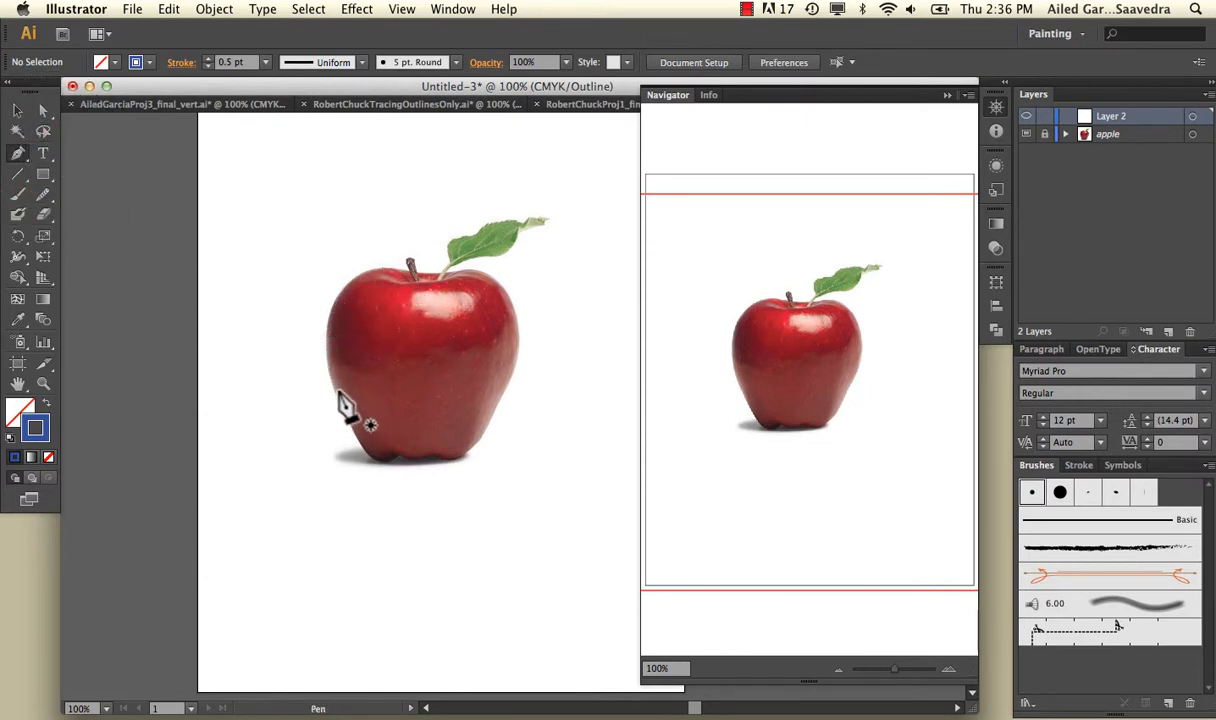
left_click(18, 110)
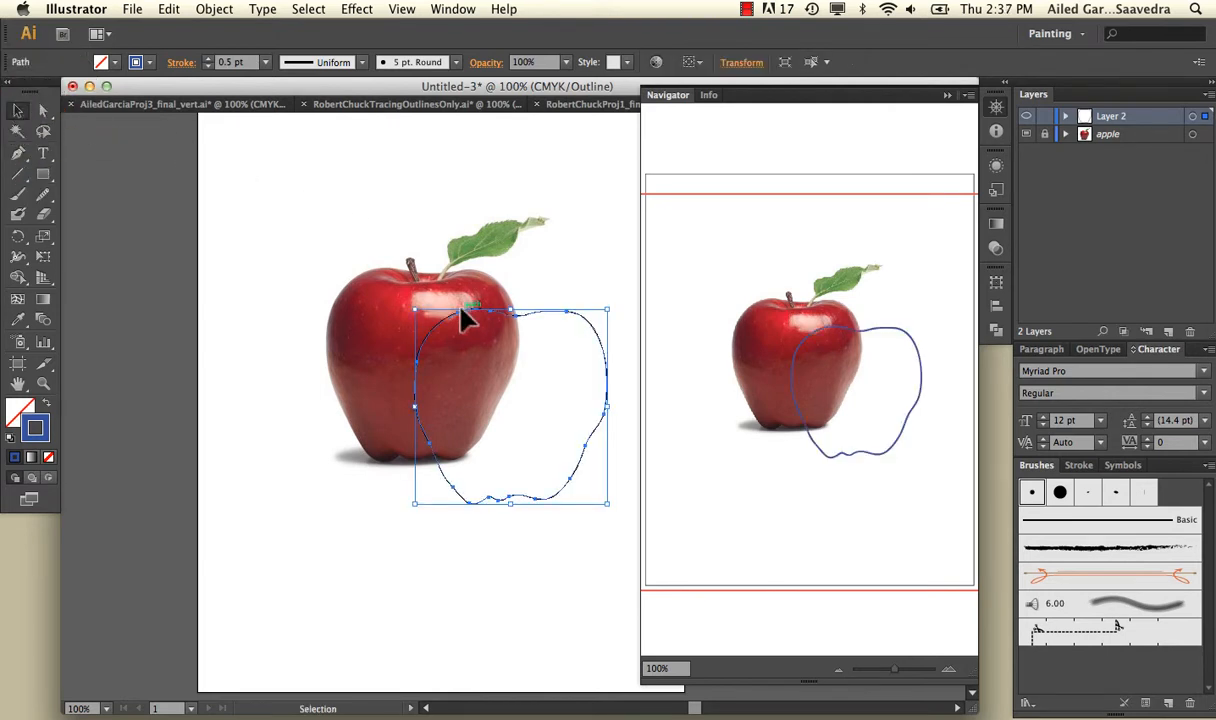
left_click_drag(452, 330, 356, 280)
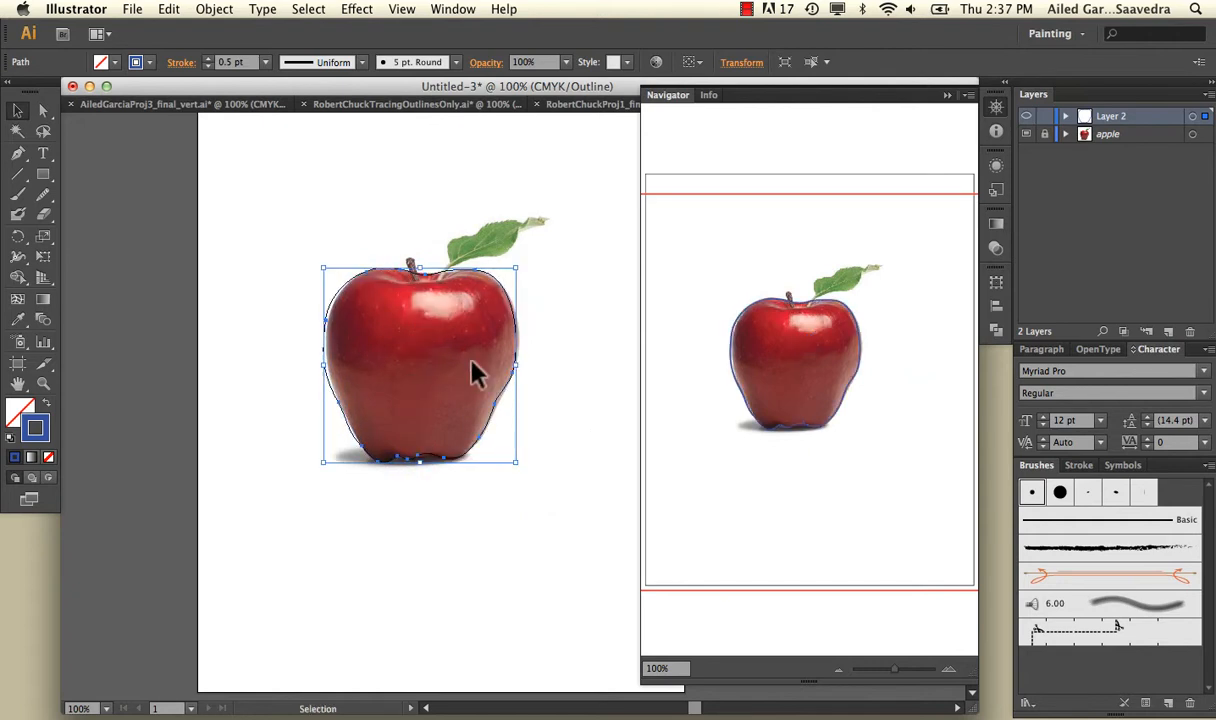
key("Right")
key("Right")
key("Right")
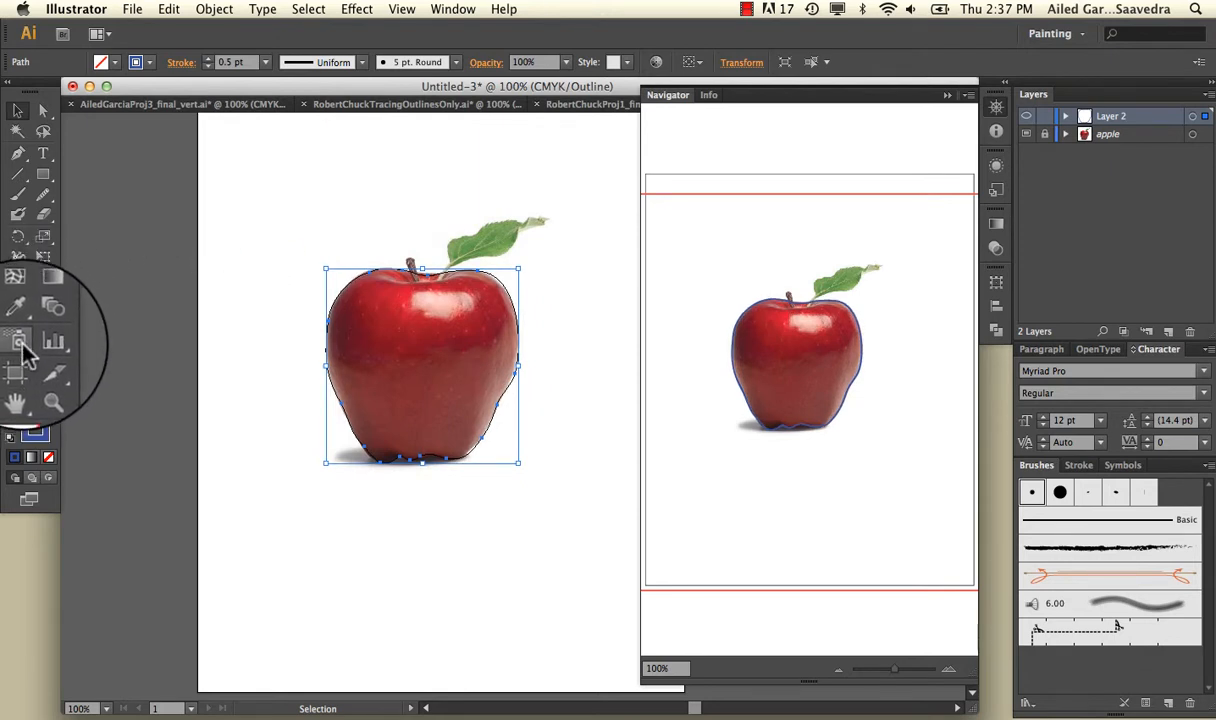
Turn the apple outline into a gradient mesh with five horizontal mesh lines from its middle up to the top.
left_click(18, 299)
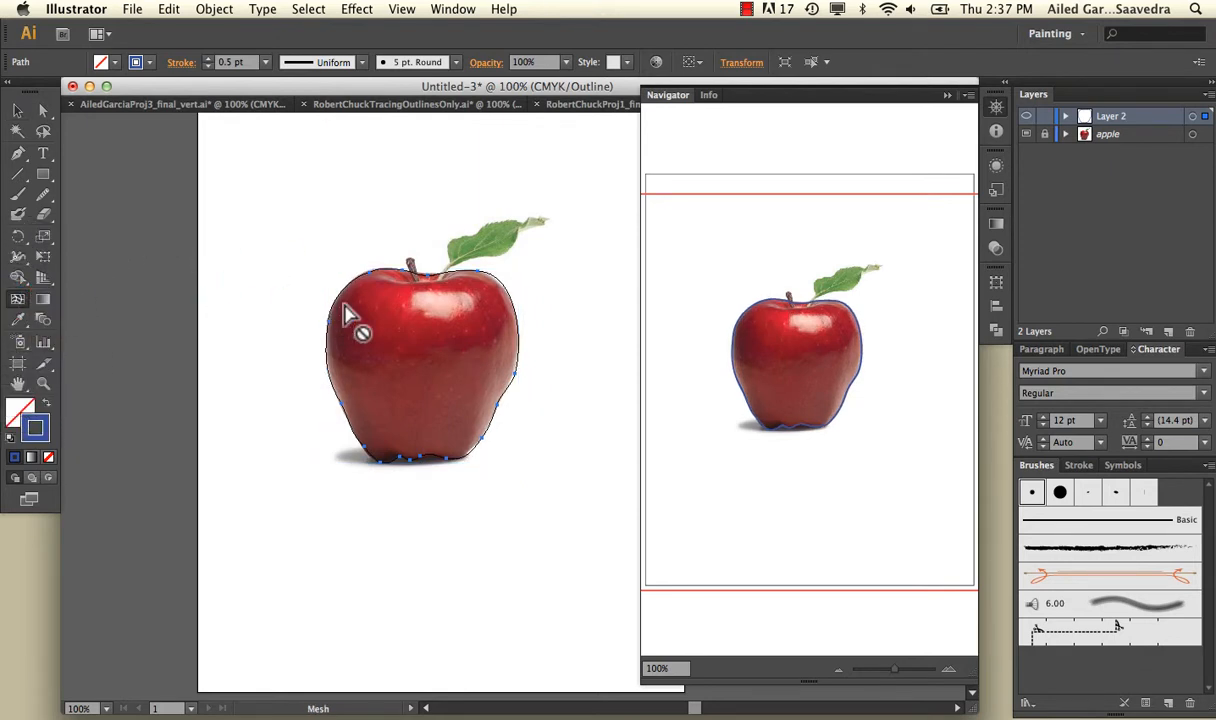
key("super+equal")
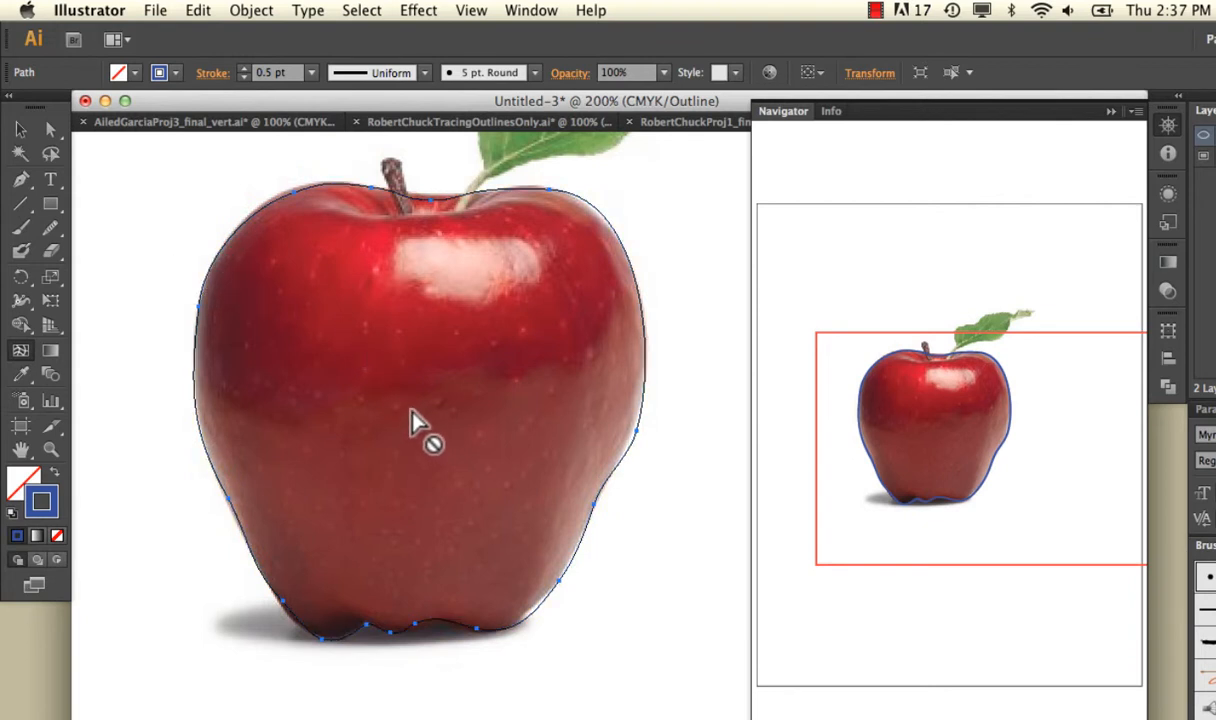
left_click(196, 392)
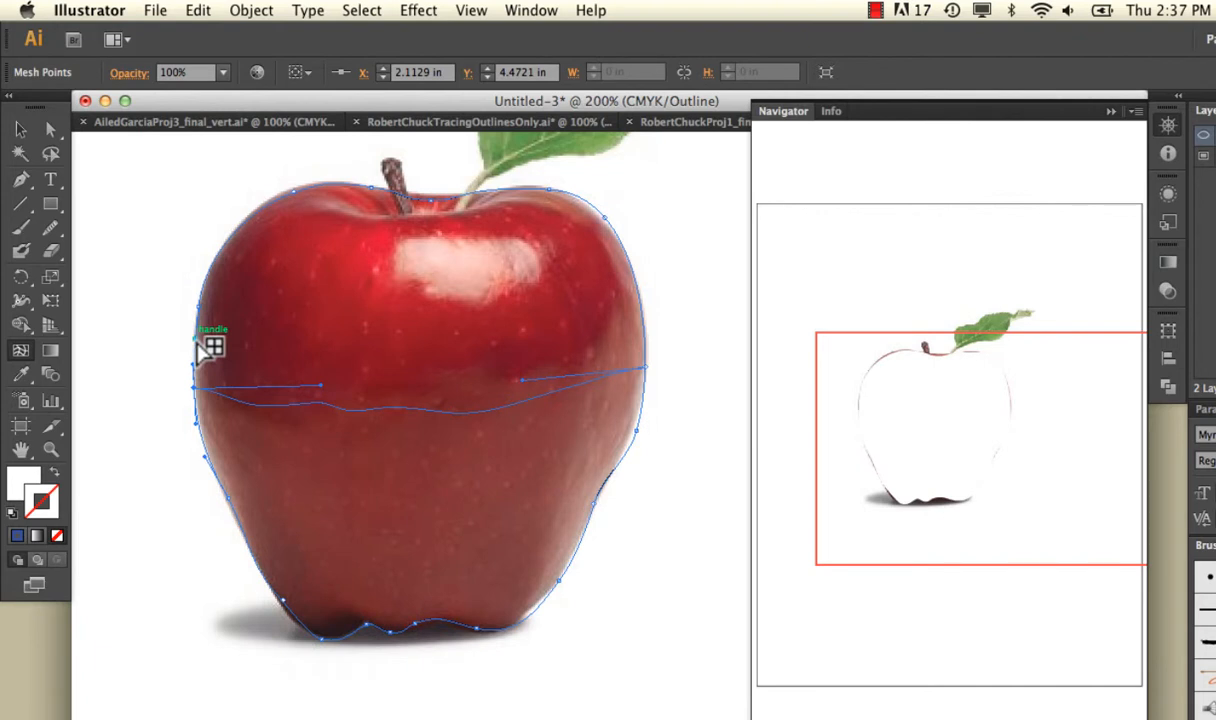
left_click(196, 347)
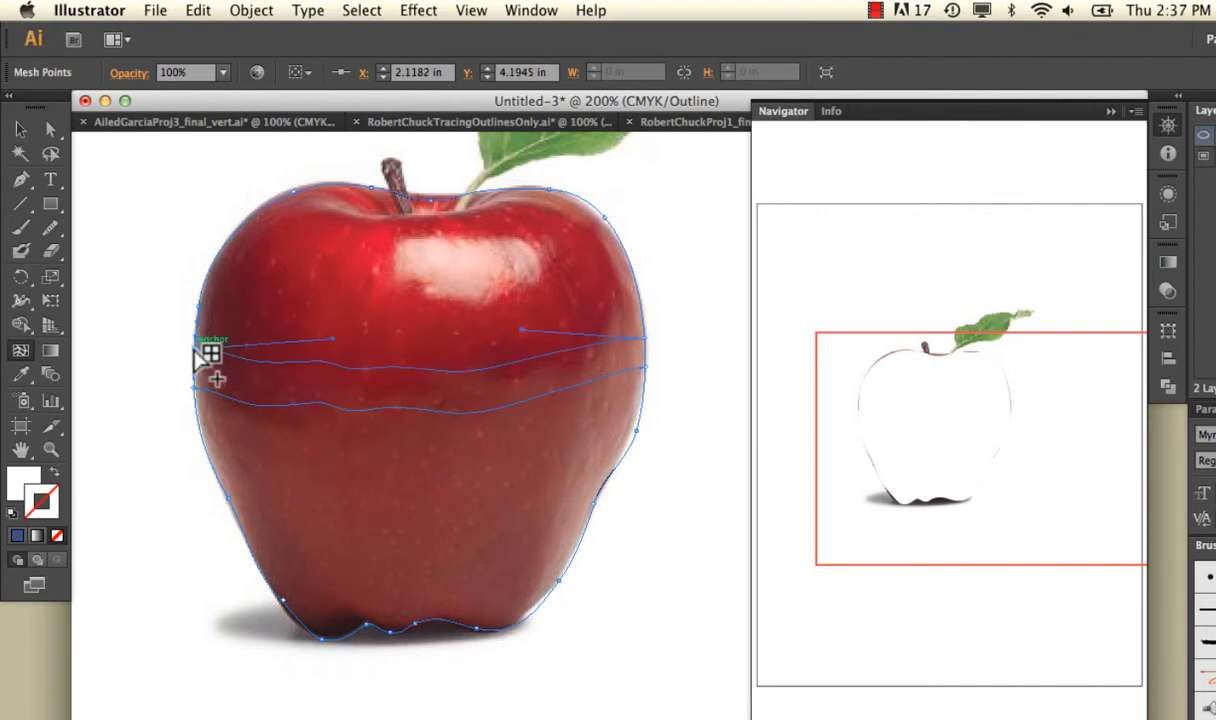
left_click(207, 271)
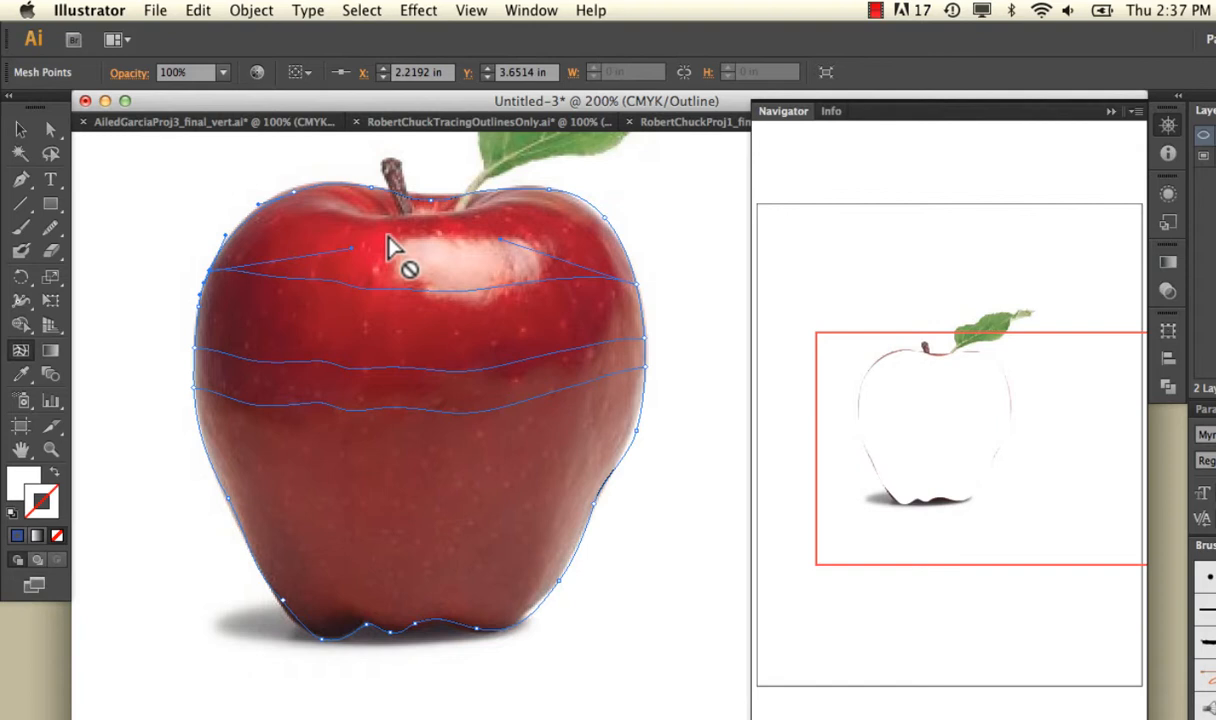
left_click(241, 231)
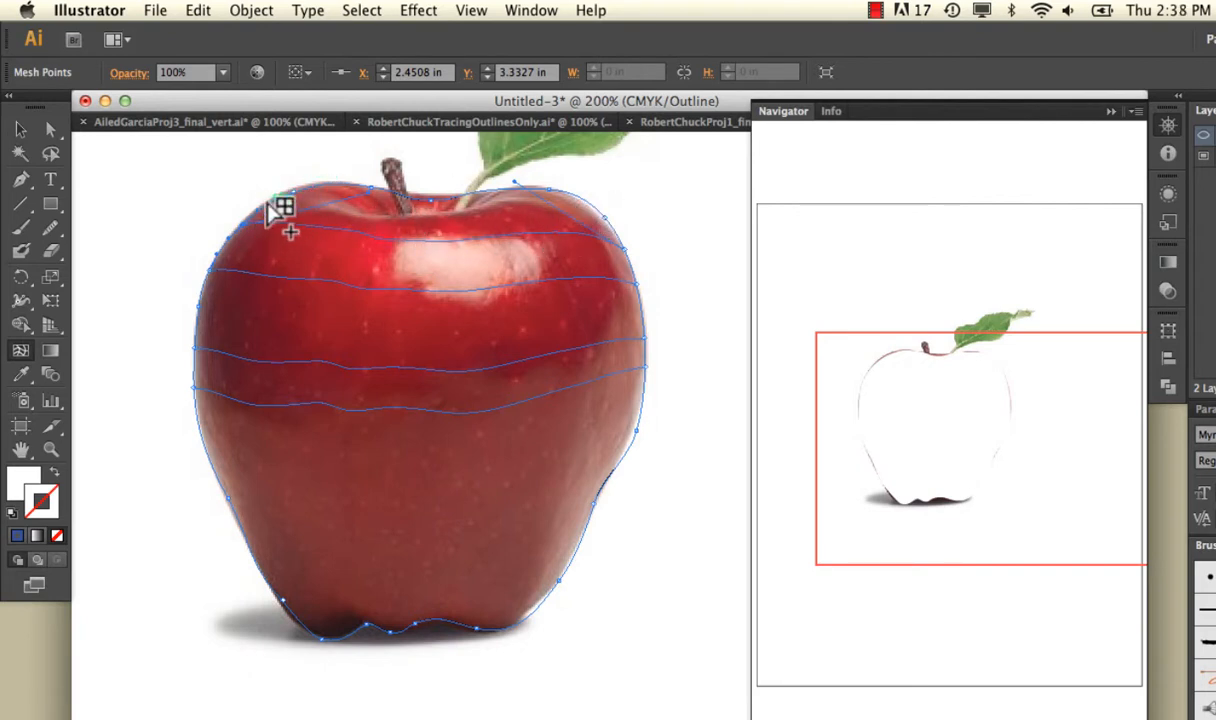
left_click(273, 207)
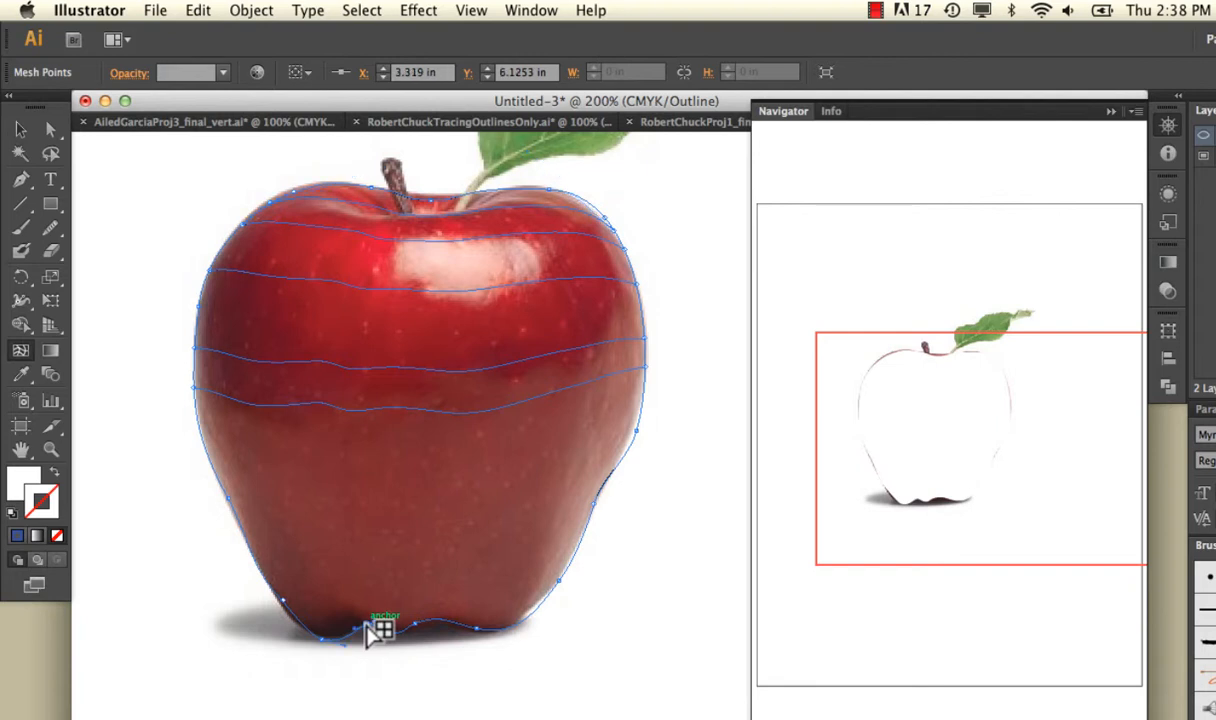
Add seven vertical mesh lines along the apple's top edge and one horizontal mesh line across its lower part.
left_click(366, 624)
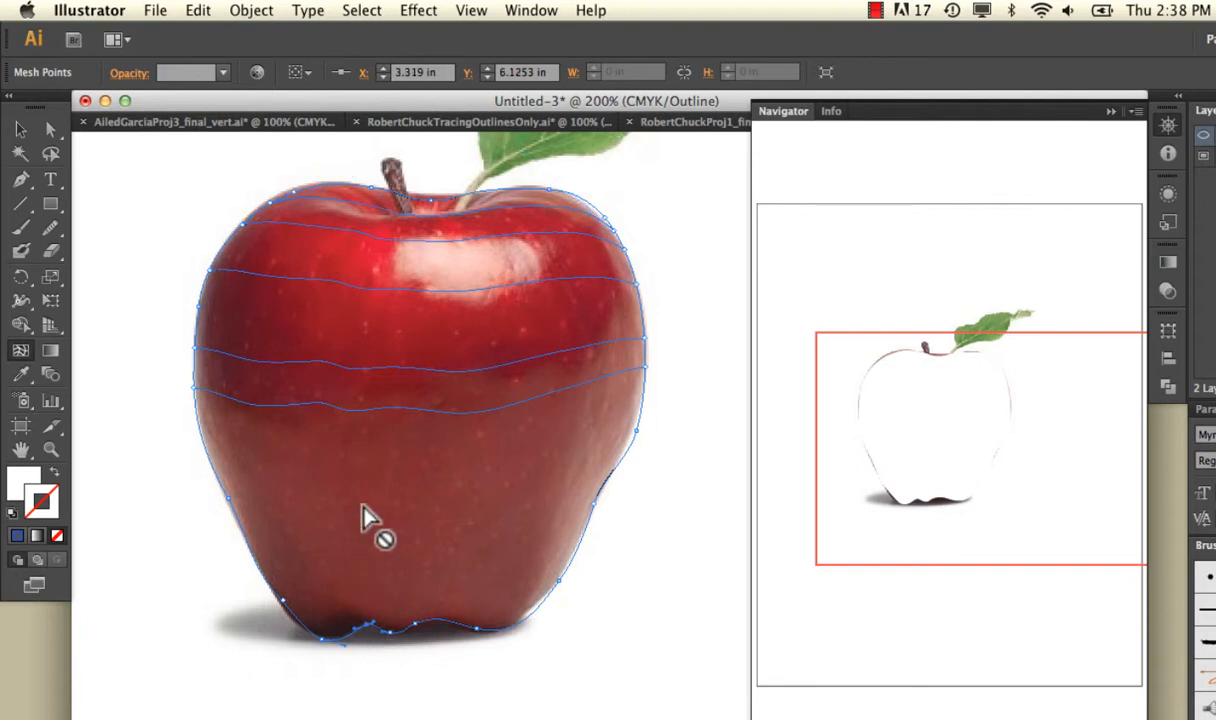
left_click(359, 188)
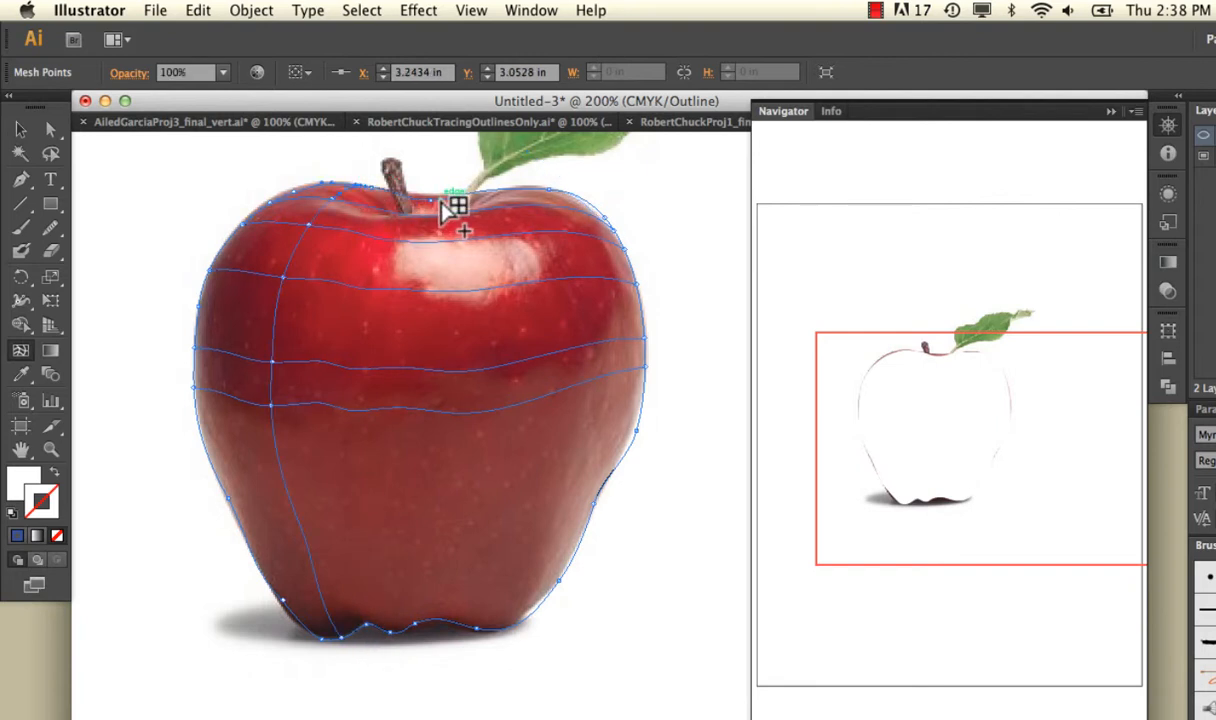
left_click(389, 194)
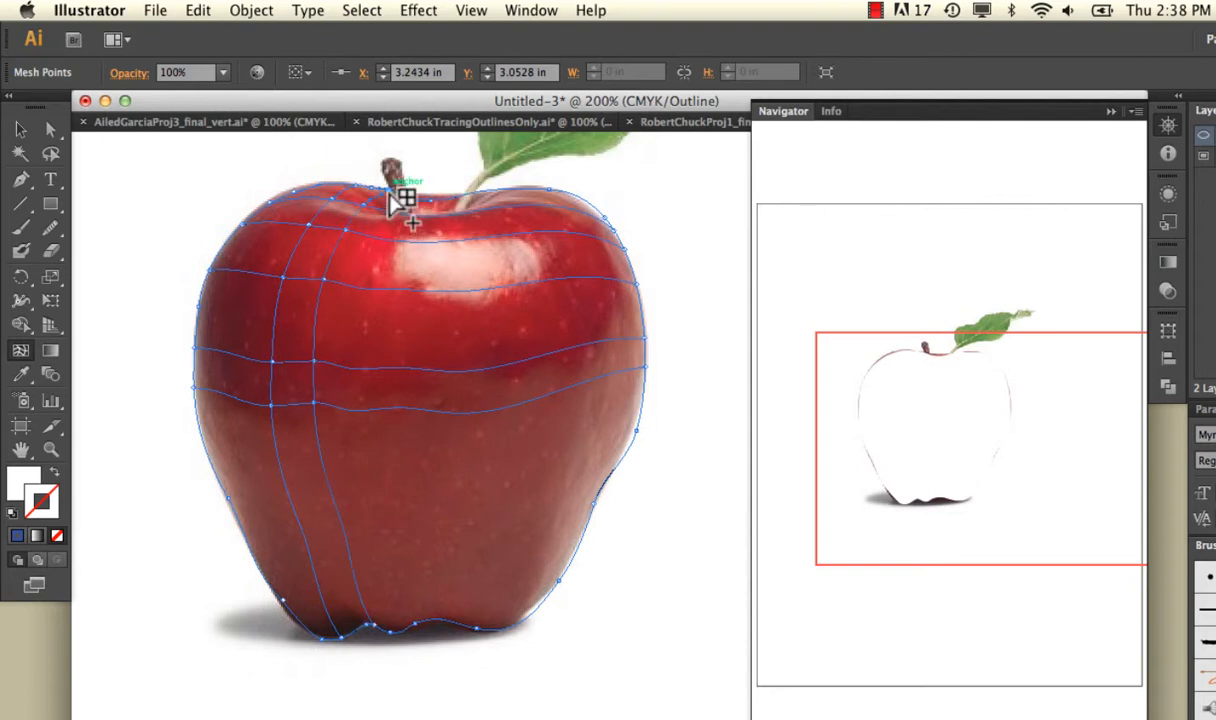
left_click(456, 199)
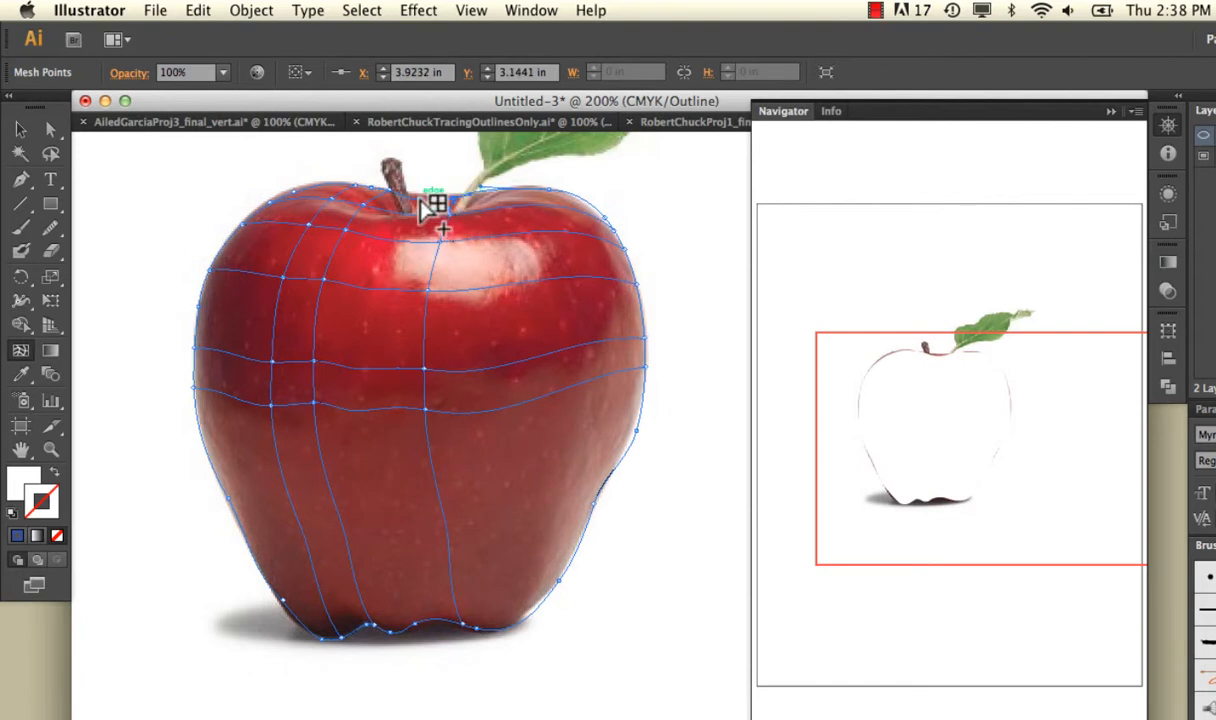
left_click(421, 200)
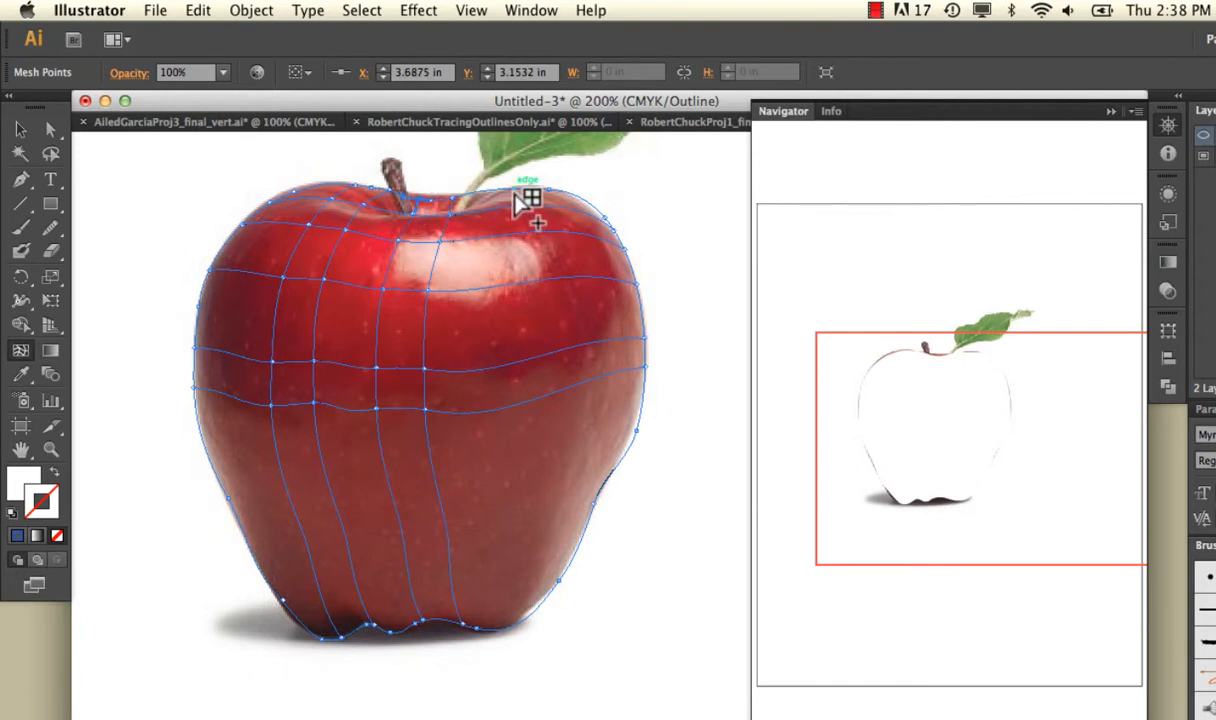
left_click(613, 228)
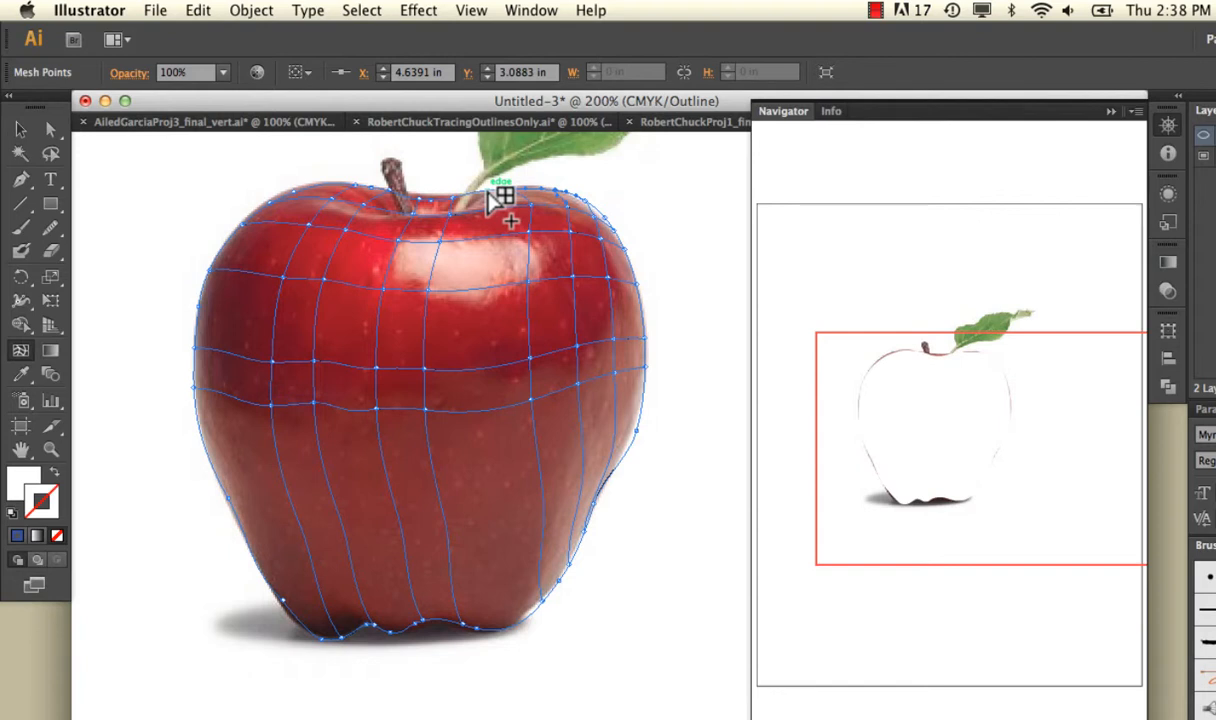
left_click(222, 493)
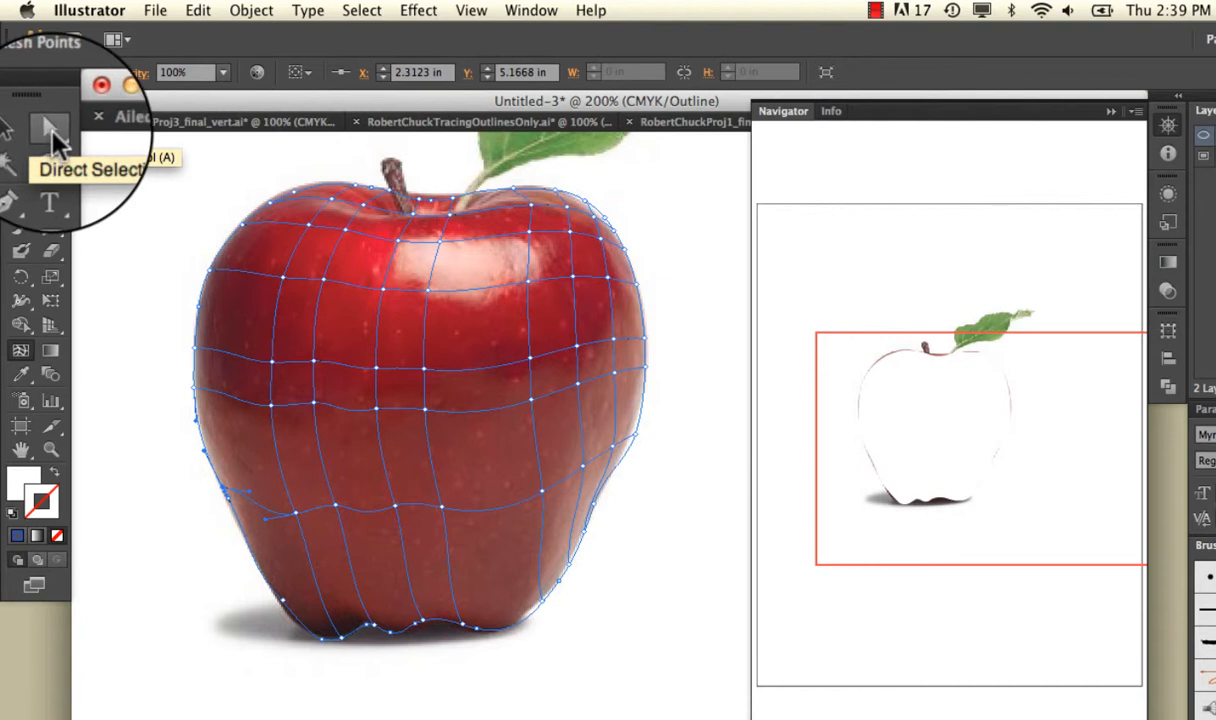
Color the mesh point just below and left of the stem with the red sampled from the photo beneath it.
left_click(50, 125)
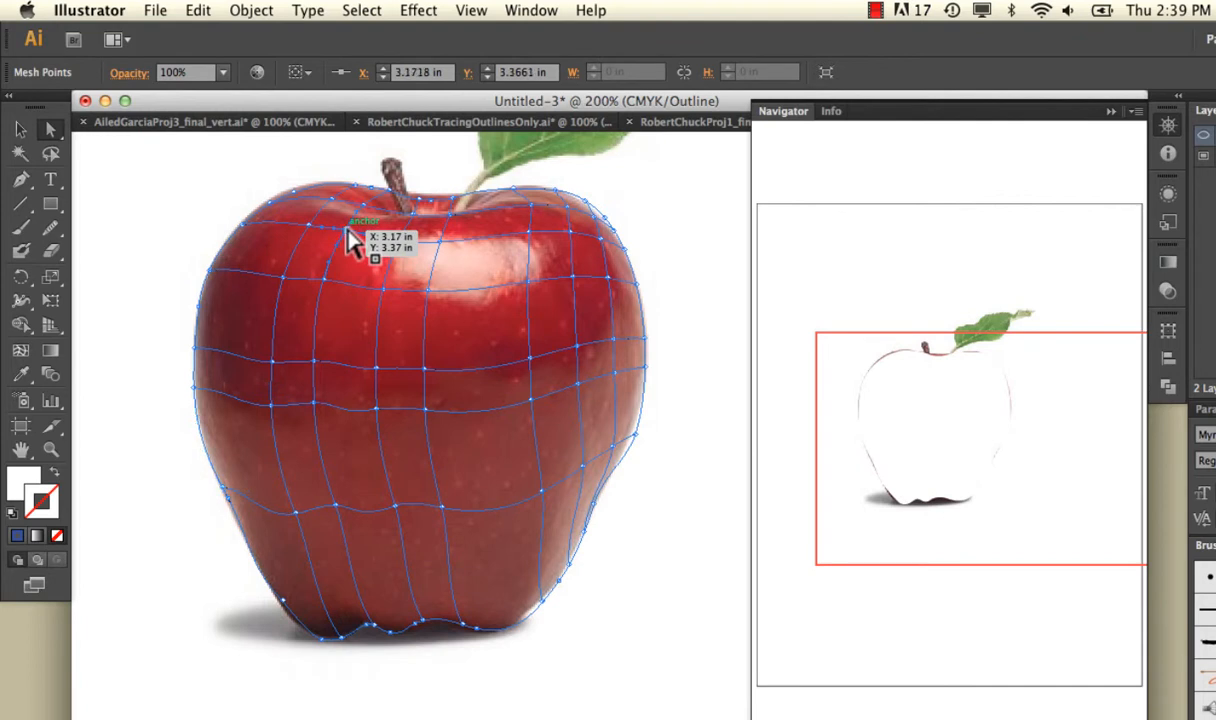
left_click(26, 370)
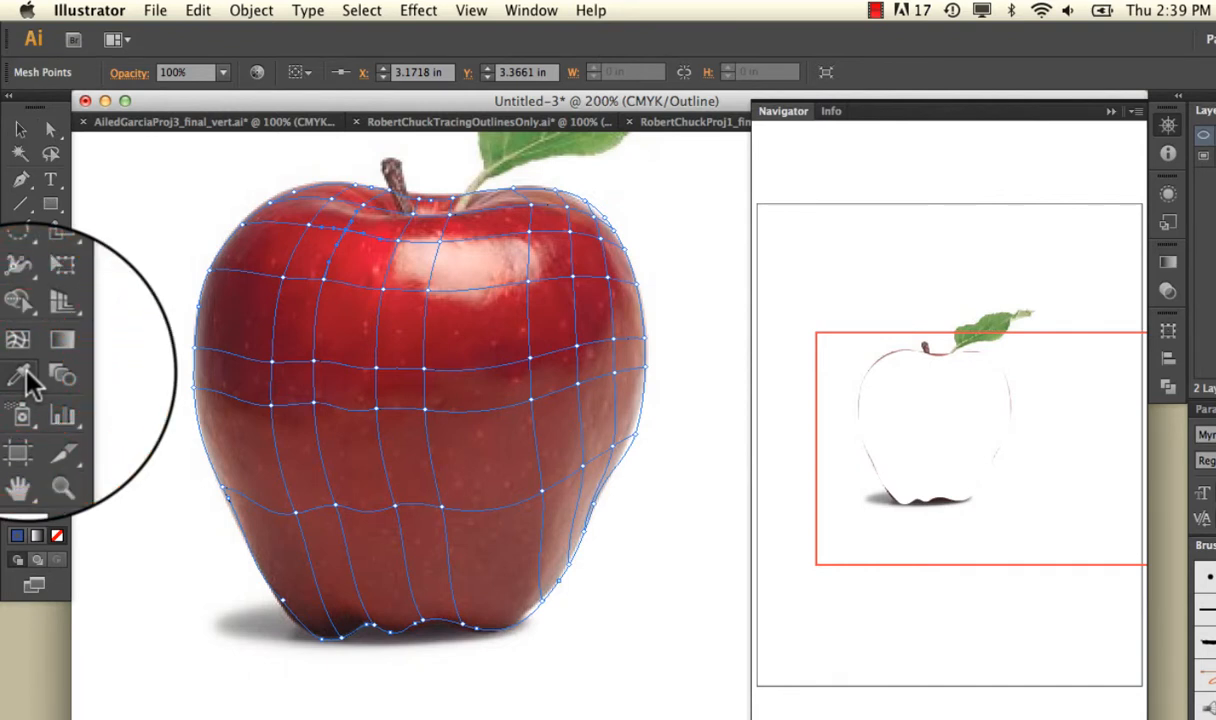
left_click(338, 231)
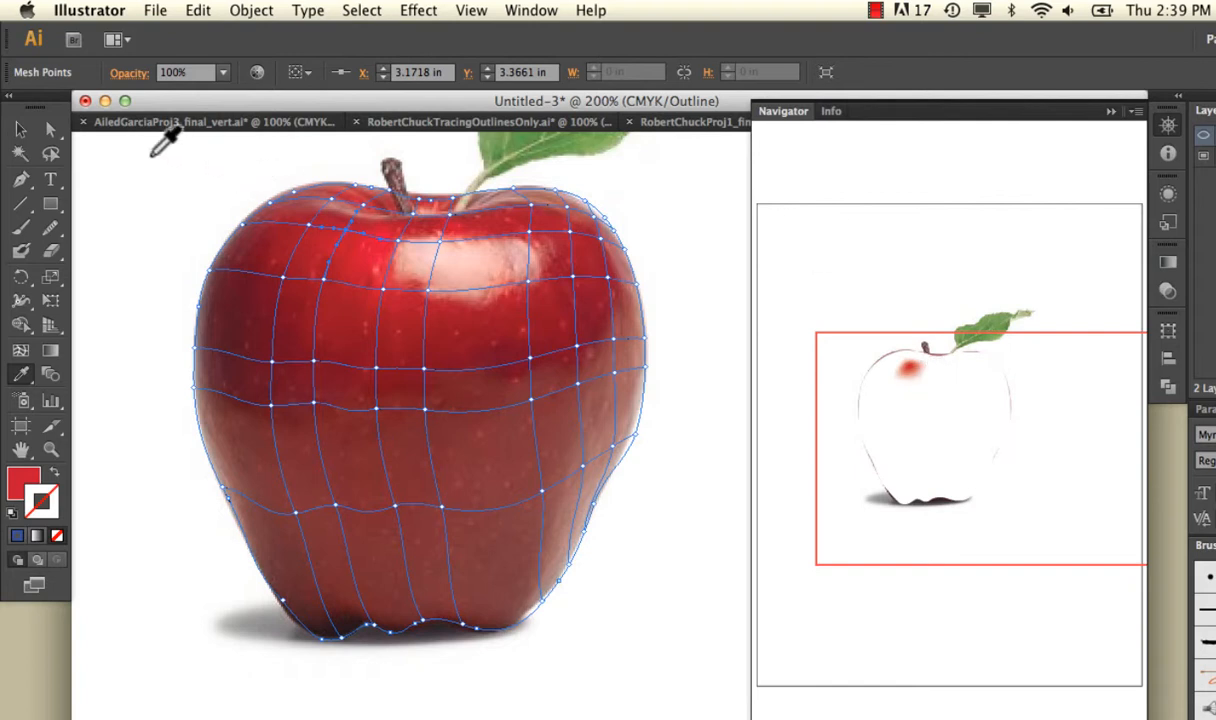
Select the mesh points surrounding the apple's bright highlight and fill them with the pale pink sampled from the photo.
left_click(49, 128)
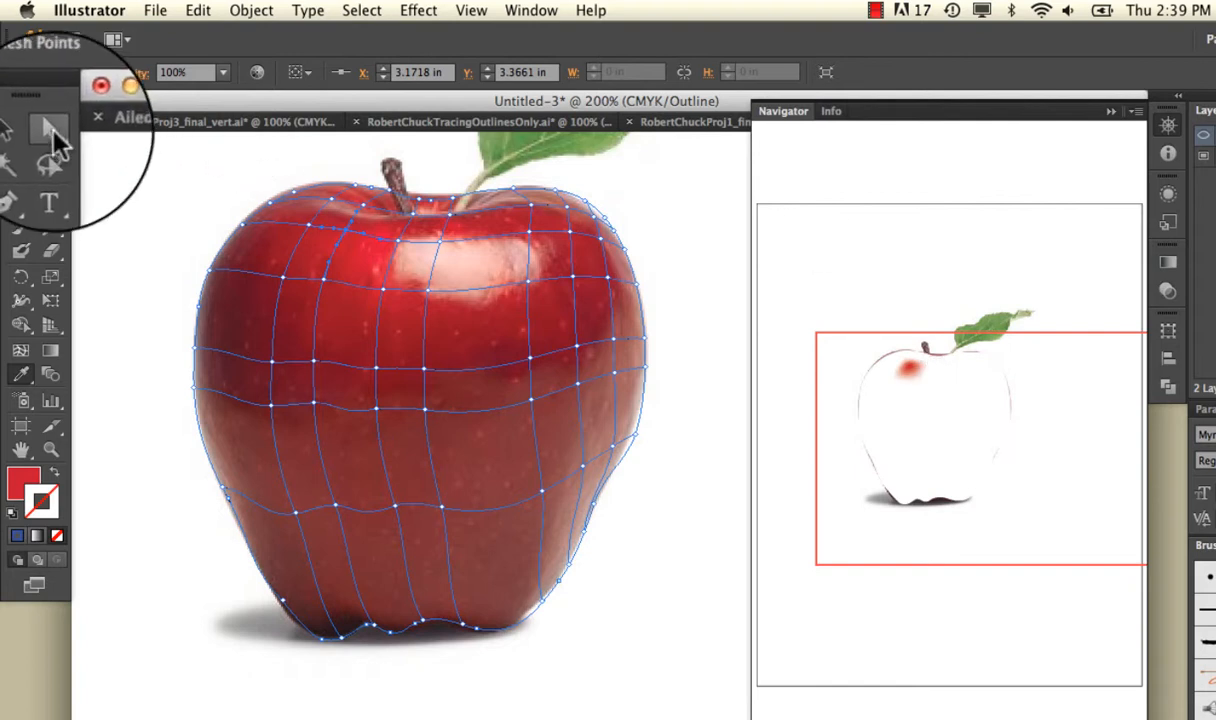
left_click(440, 241)
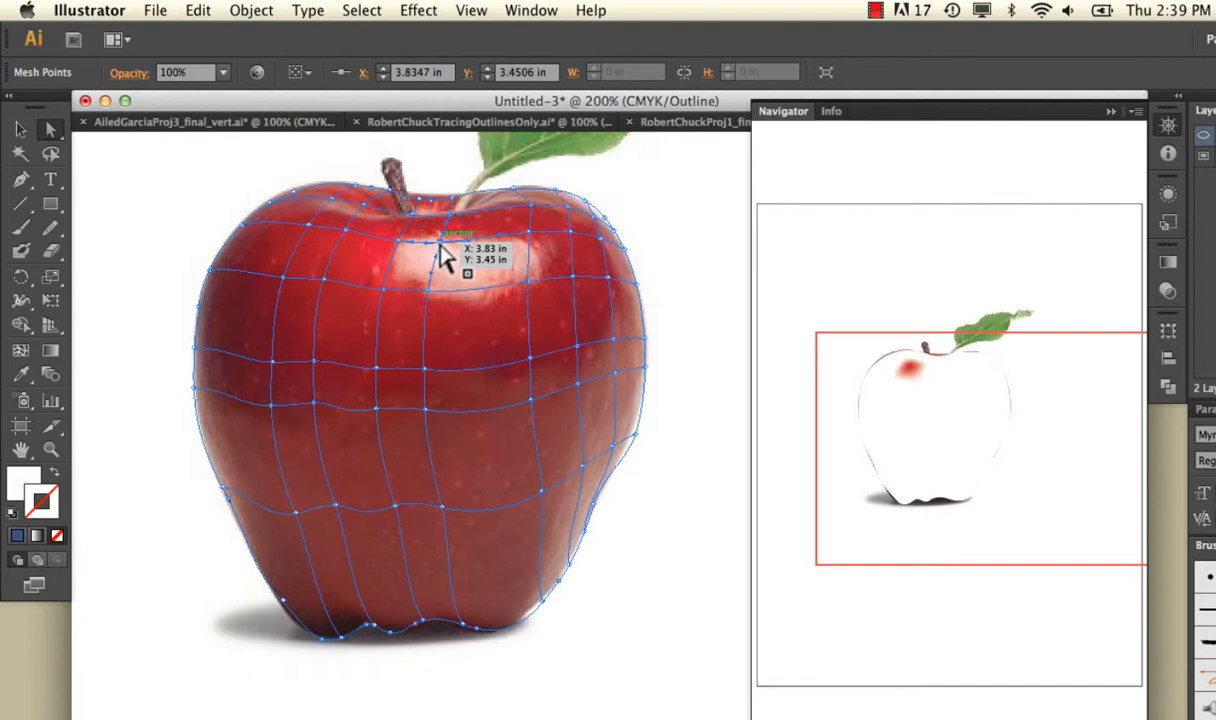
left_click(535, 244)
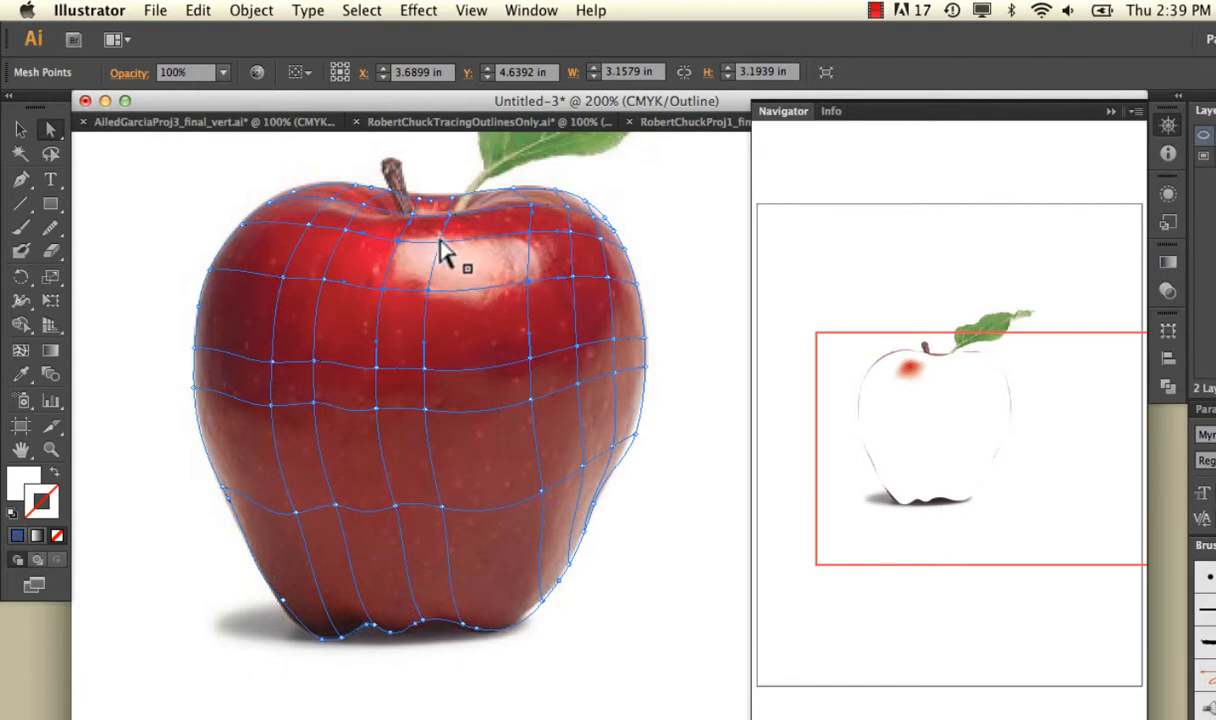
key("super+equal")
scroll(445, 252, "up", 5)
scroll(445, 252, "left", 3)
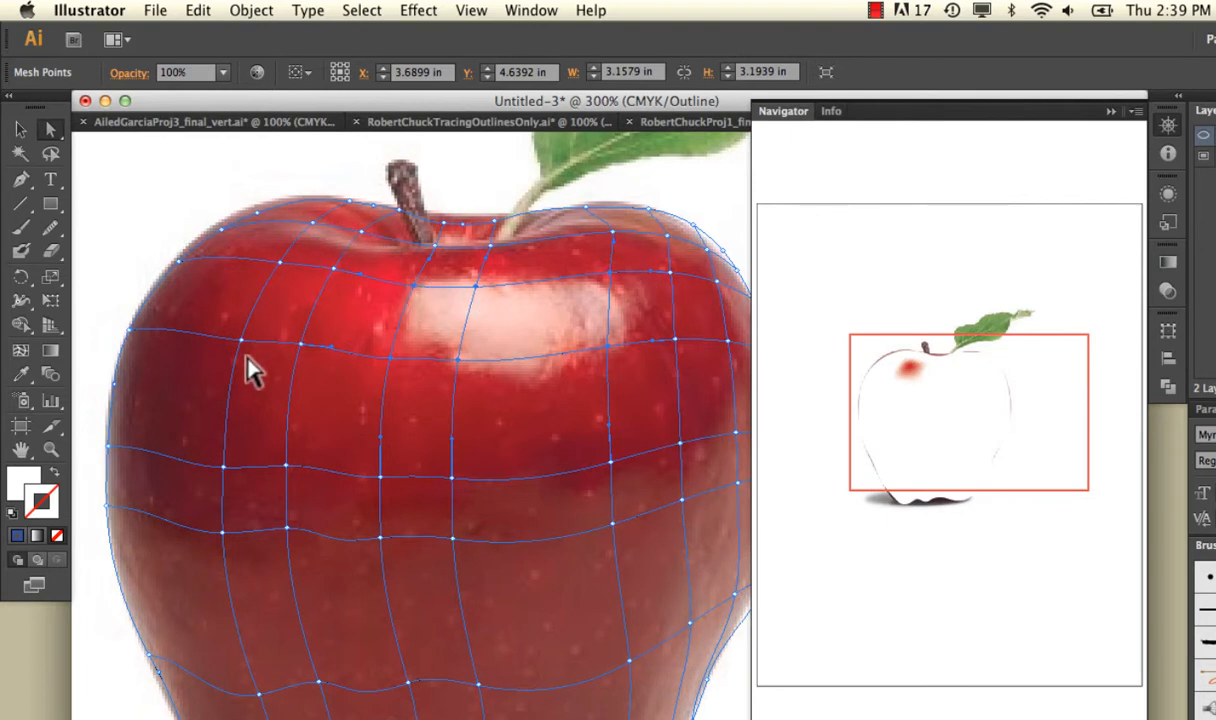
left_click(25, 375)
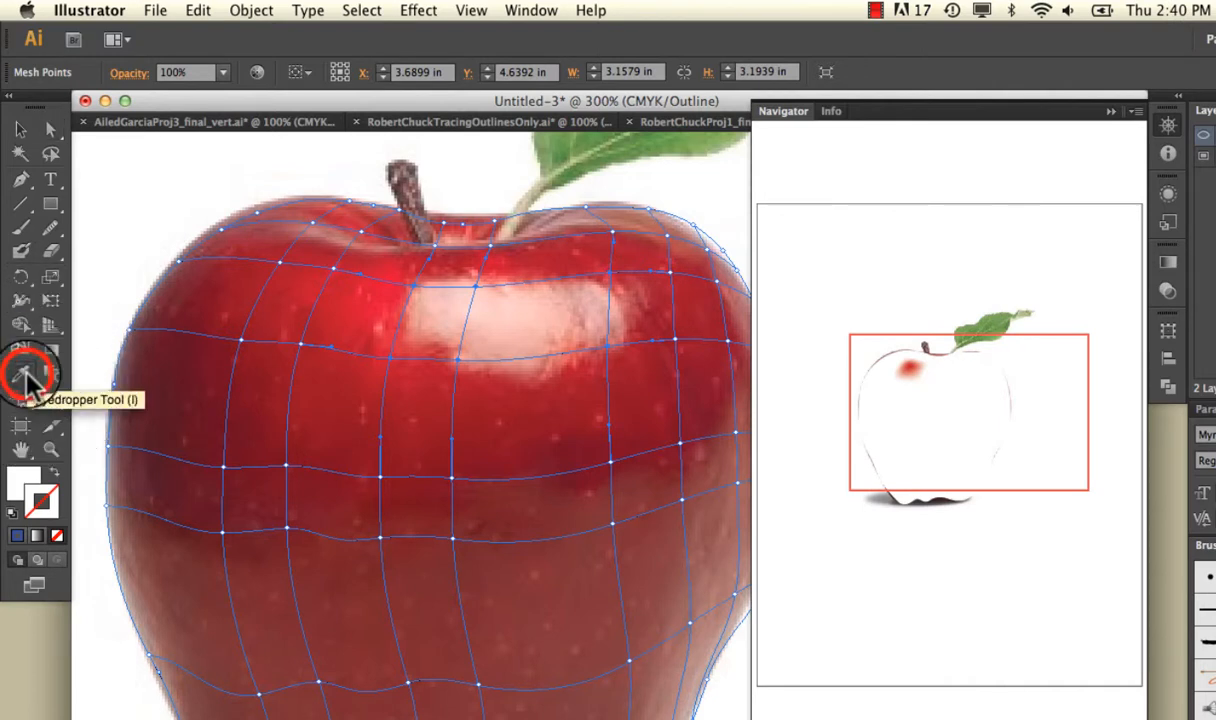
left_click(450, 296)
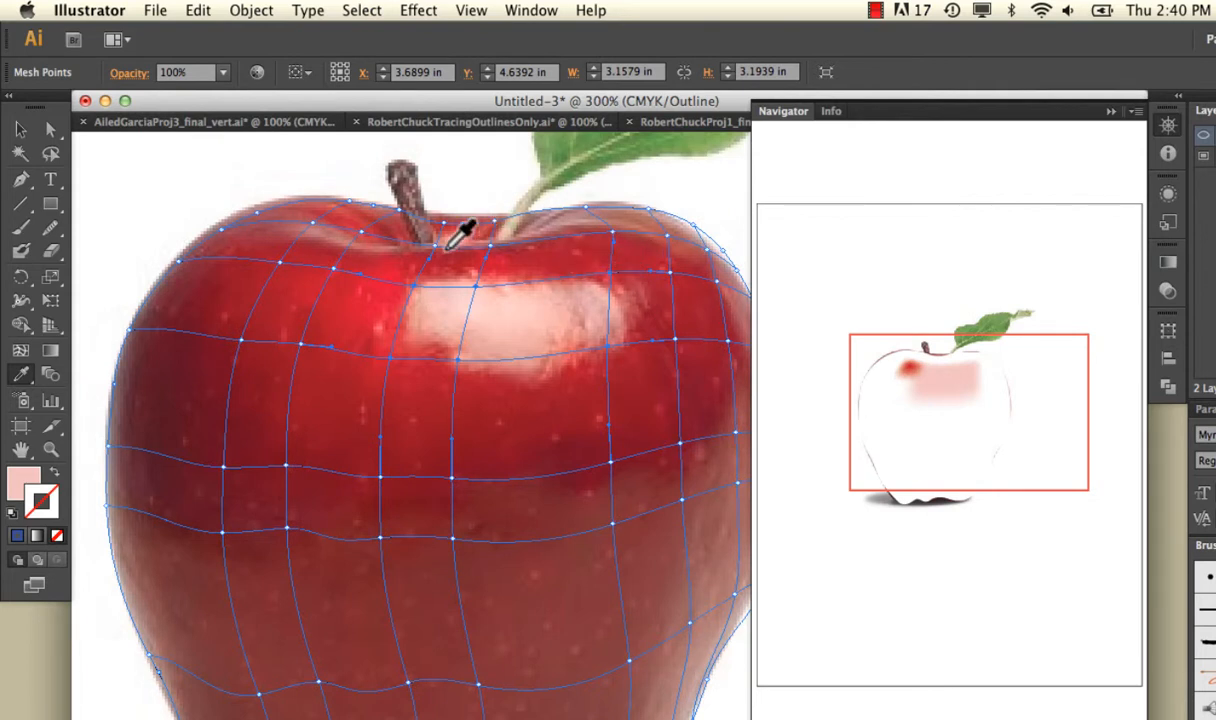
left_click(50, 129)
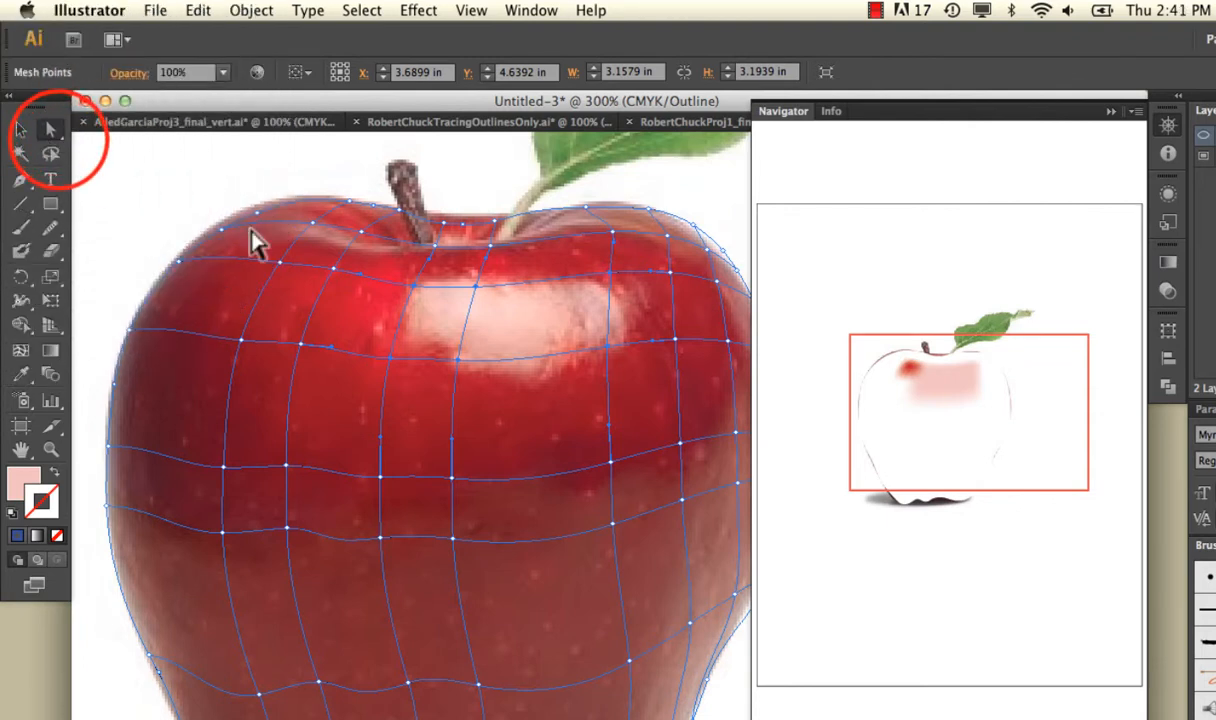
Color the mesh point on the apple's upper-left shoulder with the red sampled from the photo beside it.
left_click(335, 270)
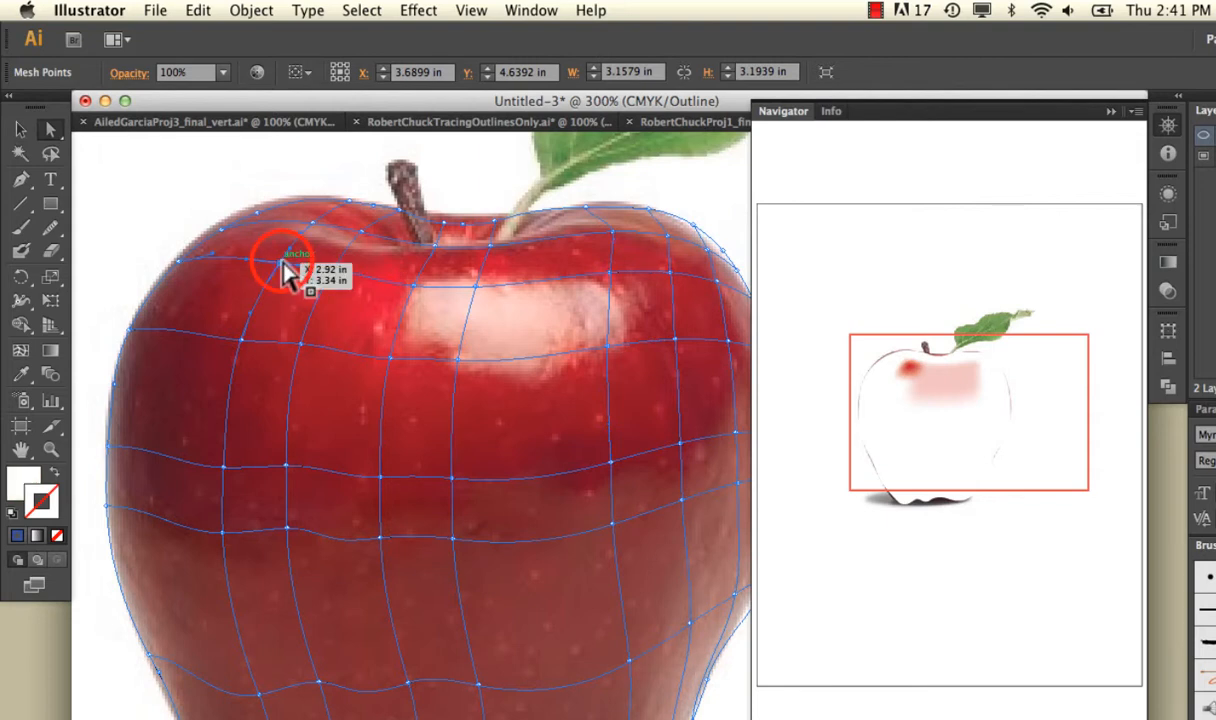
left_click(286, 264)
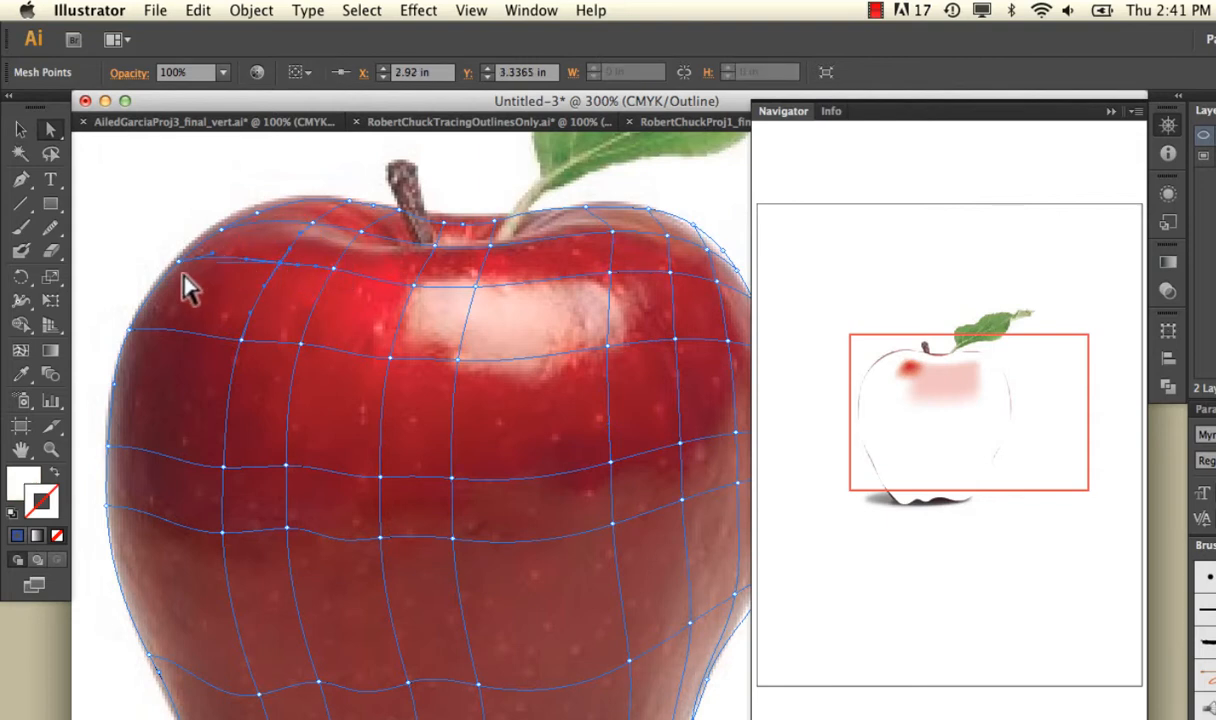
left_click(20, 374)
left_click(241, 251)
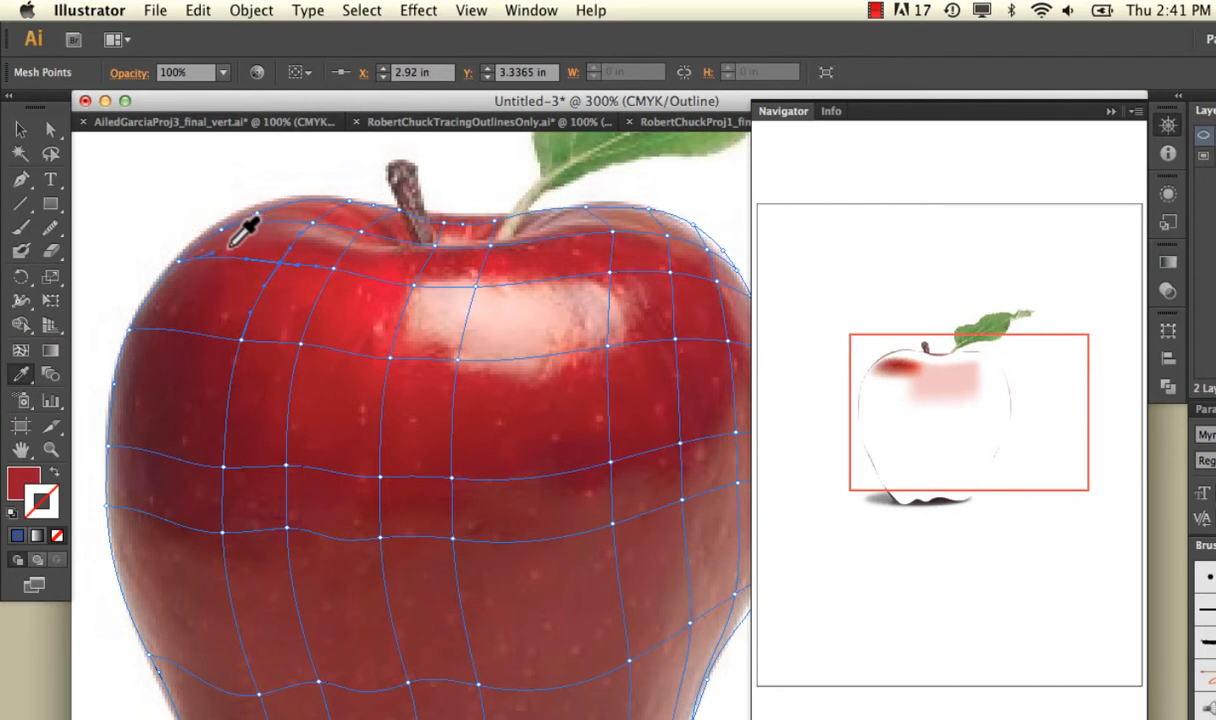
Select the two mesh points on the apple's upper-left outline and fill them with the dark maroon sampled from the photo's left edge.
left_click(50, 128)
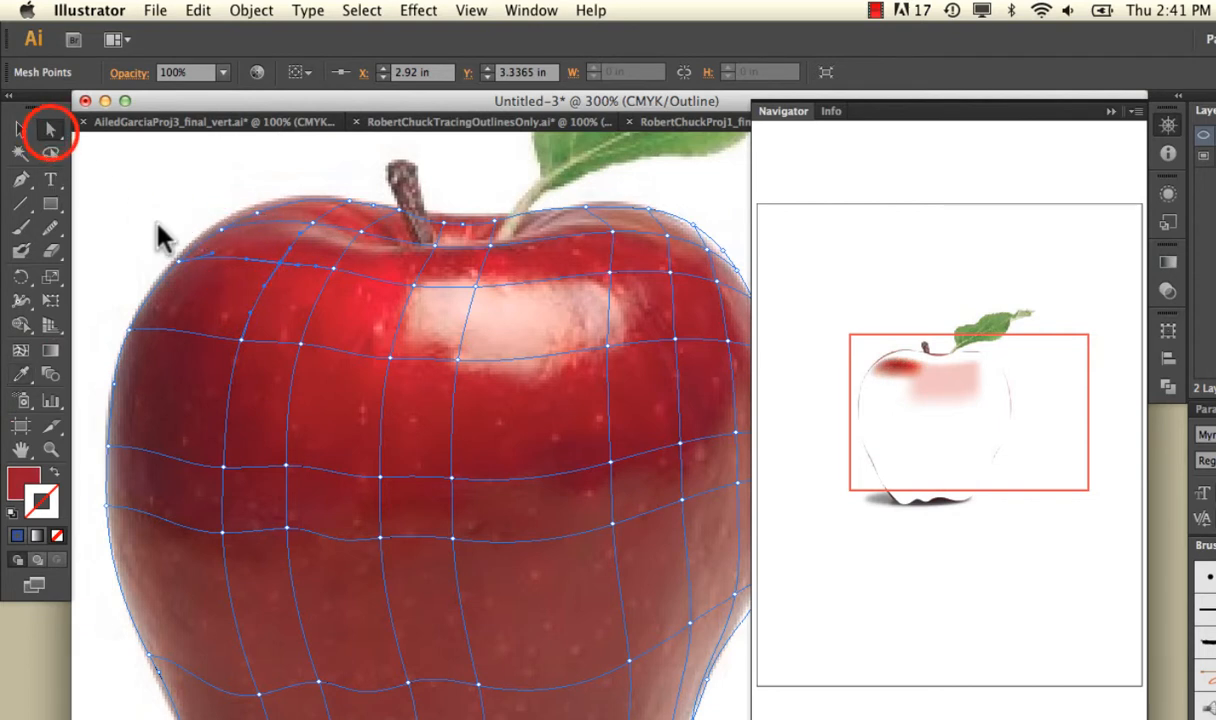
left_click(177, 258)
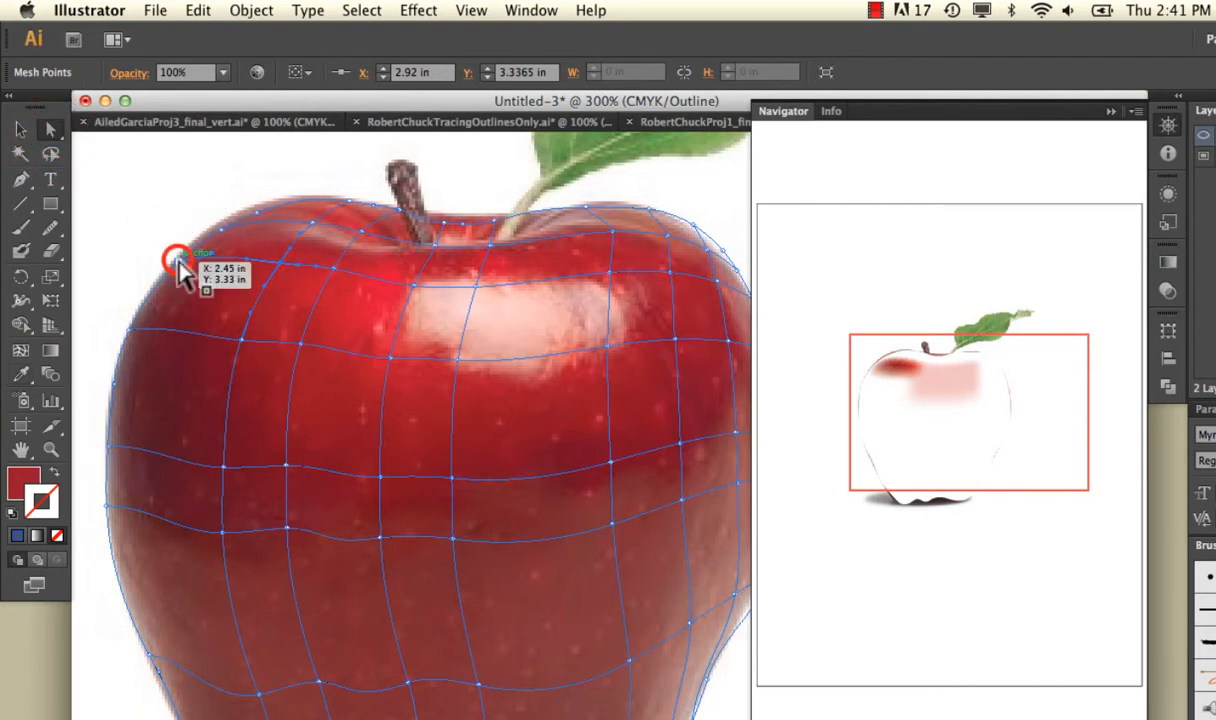
left_click(130, 329, "shift")
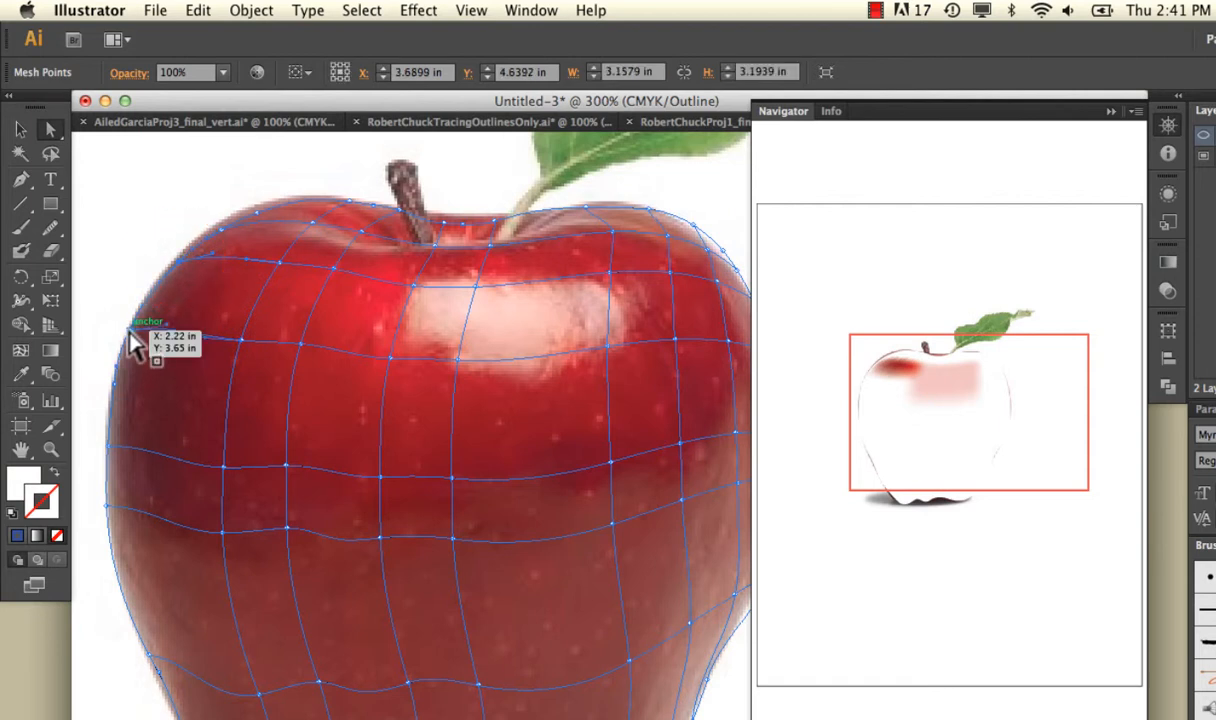
left_click(22, 373)
left_click(141, 336)
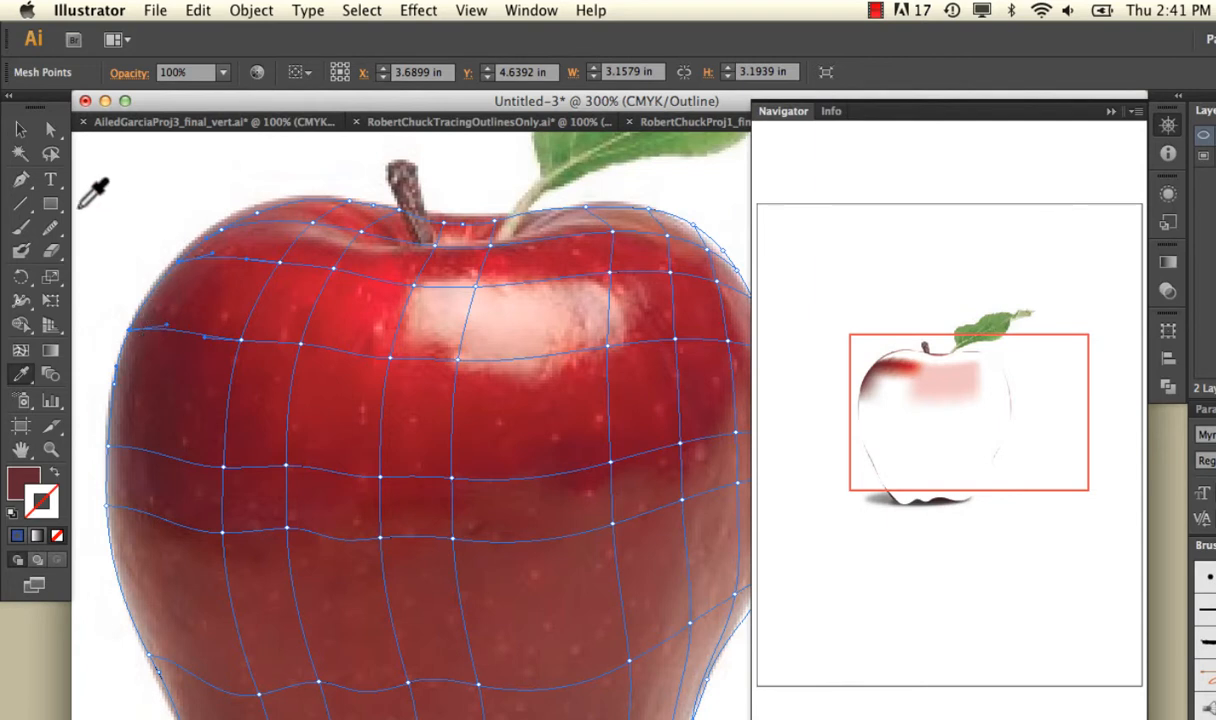
Lasso the row of mesh points across the apple's middle and fill them with the dark red sampled from the photo.
left_click(52, 129)
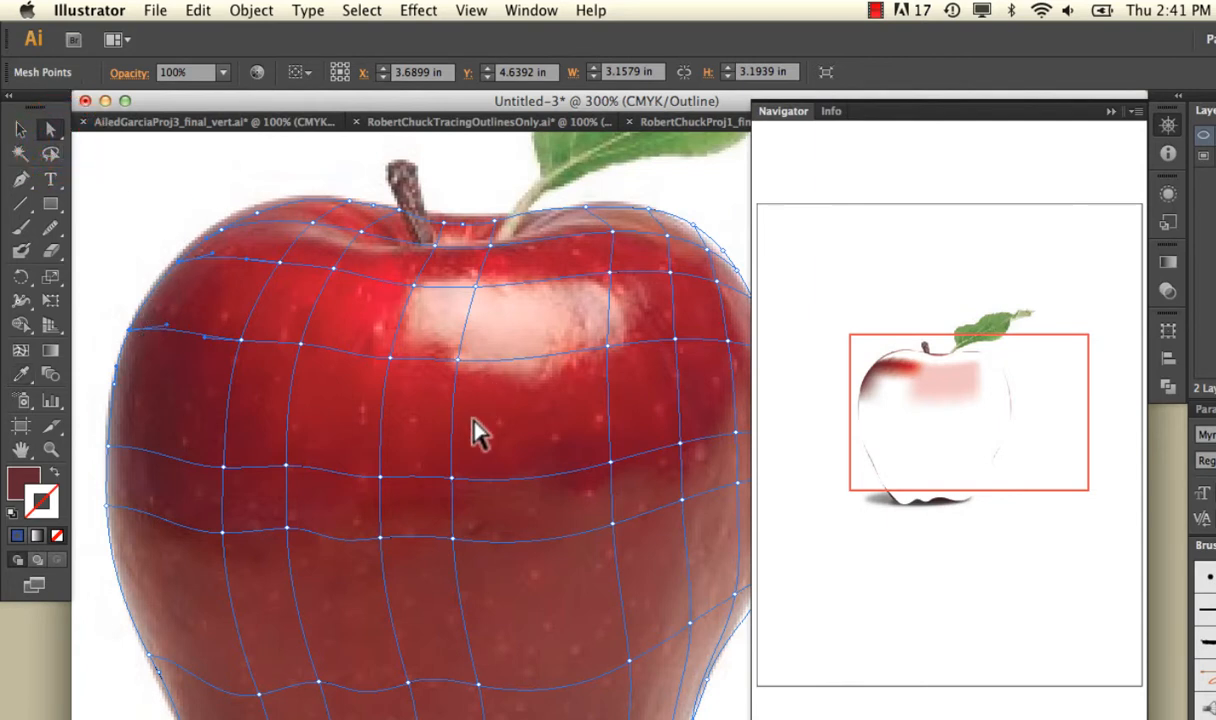
left_click(452, 478)
left_click(381, 477)
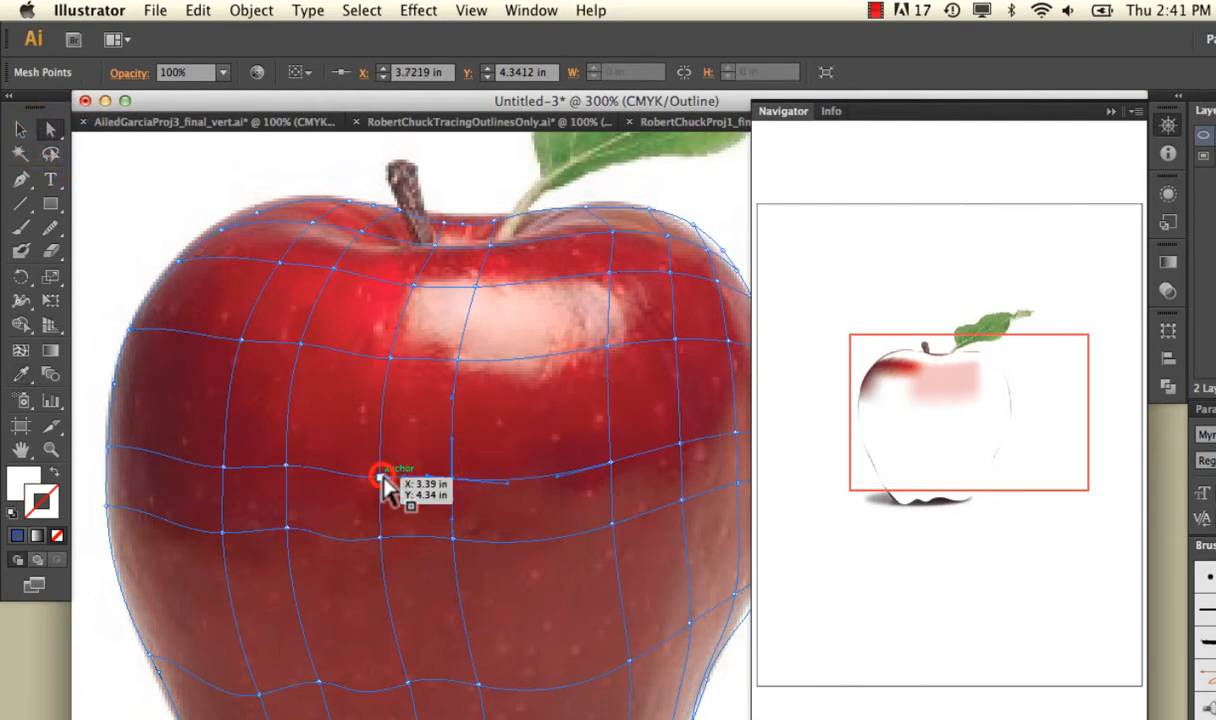
left_click(51, 154)
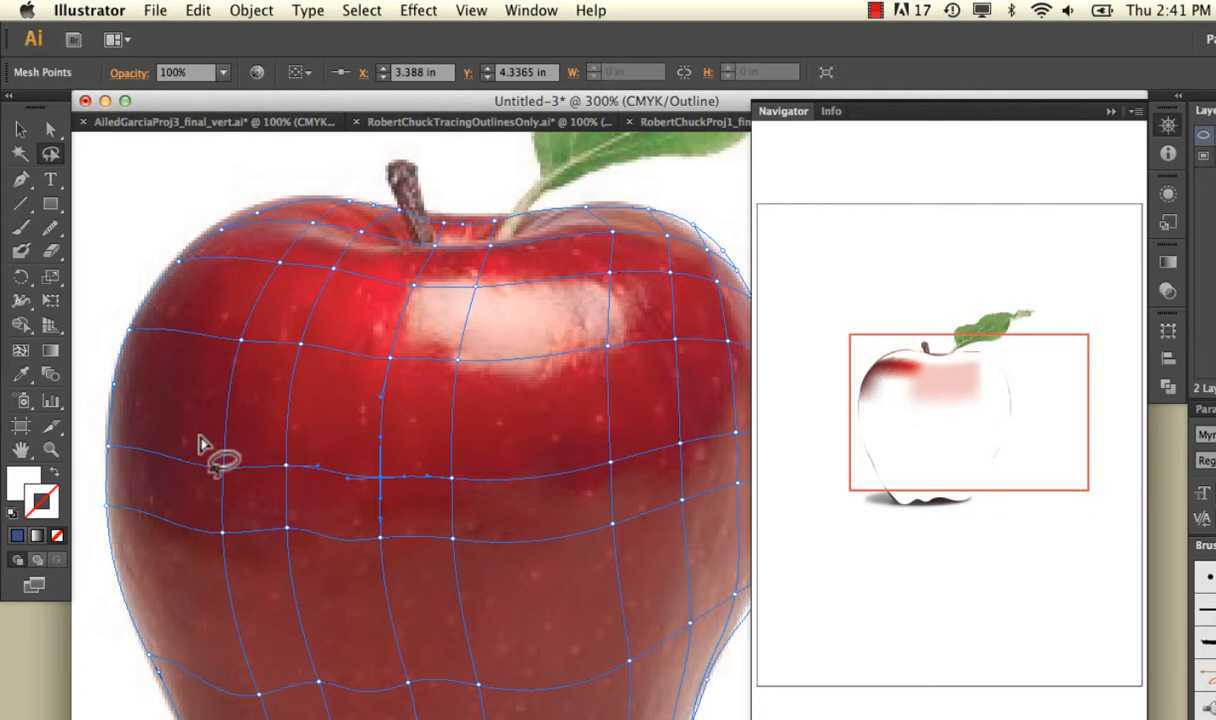
mouse_move(200, 438)
left_mouse_down()
mouse_move(226, 422)
mouse_move(475, 449)
mouse_move(634, 434)
mouse_move(659, 445)
mouse_move(658, 476)
mouse_move(380, 505)
mouse_move(207, 490)
mouse_move(200, 437)
left_mouse_up()
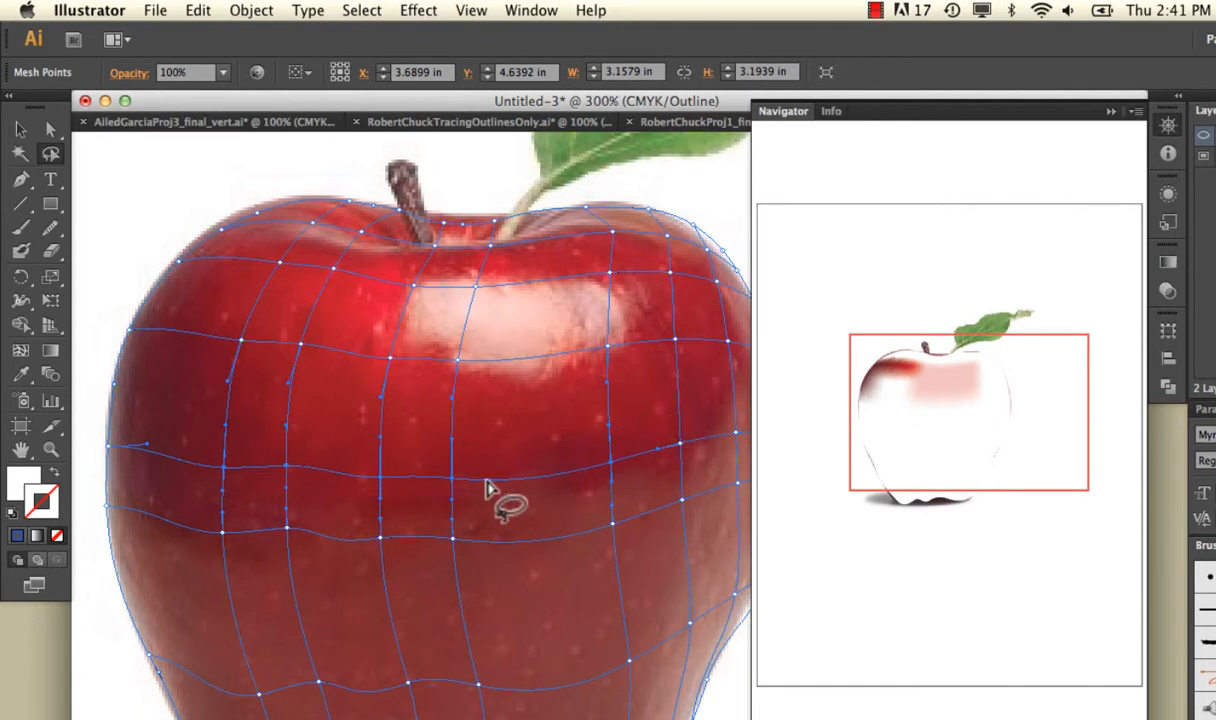
left_click(22, 373)
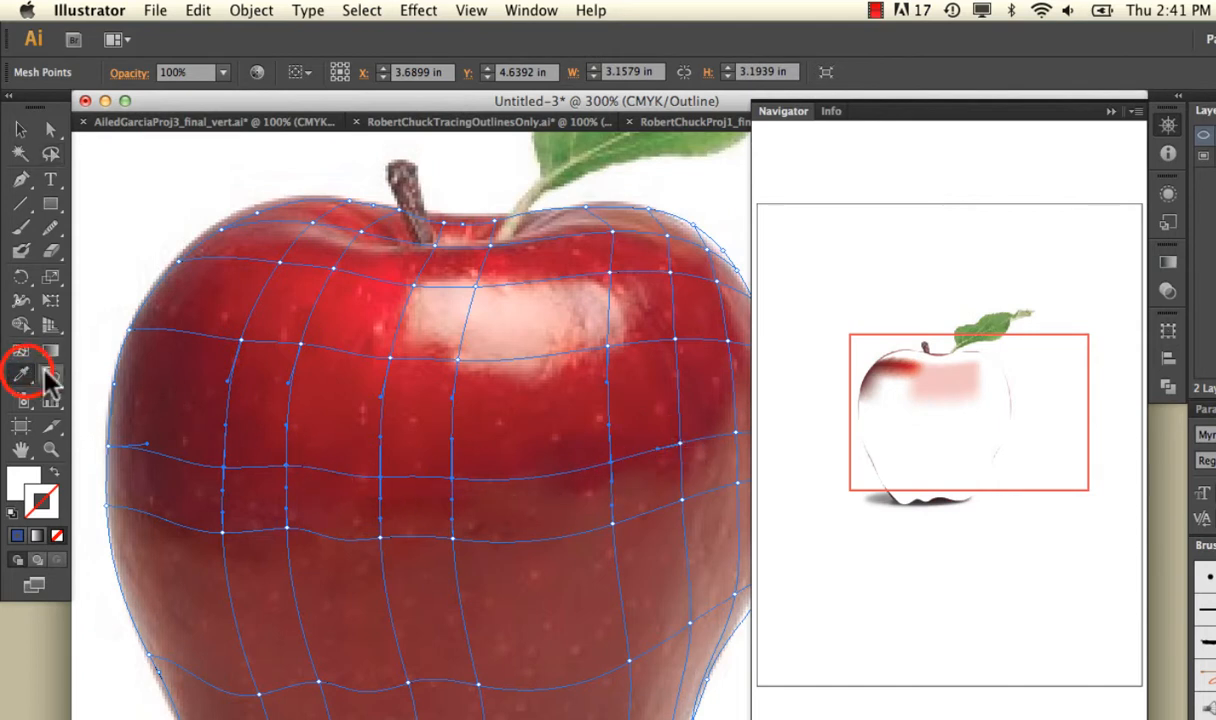
left_click(438, 462)
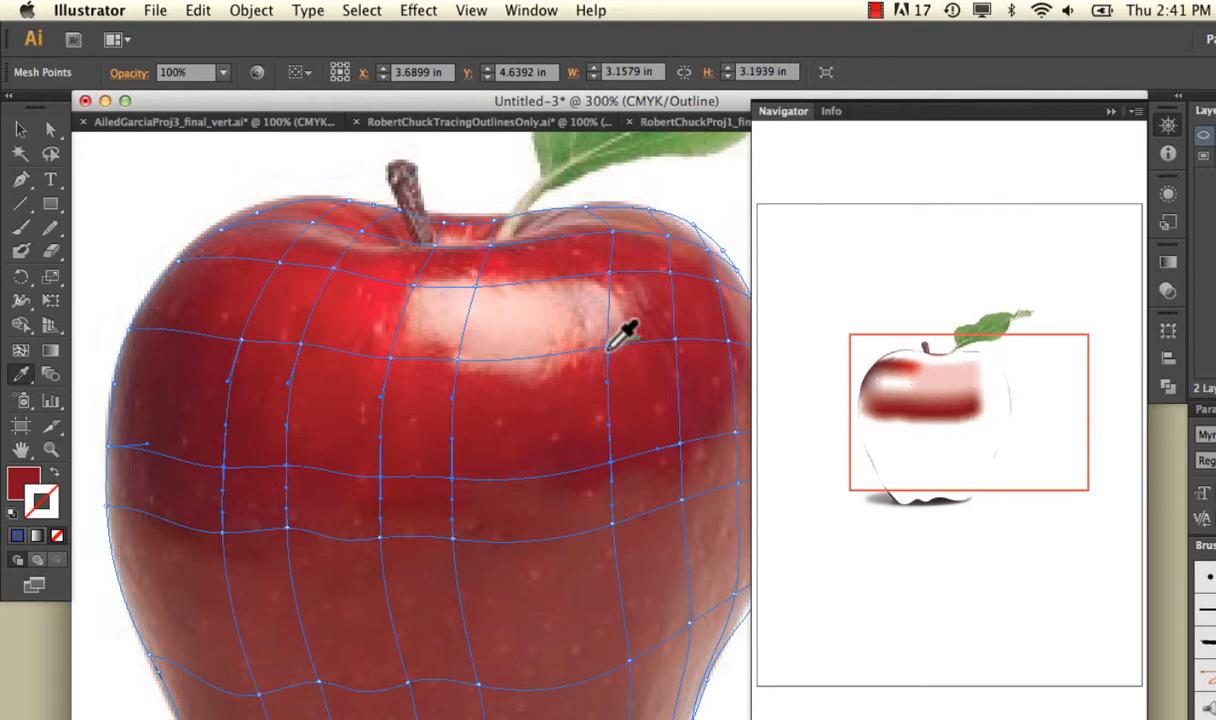
Add a horizontal mesh line between the highlight and the dark red row, and fill its points with the brighter red sampled from the photo.
left_click(21, 354)
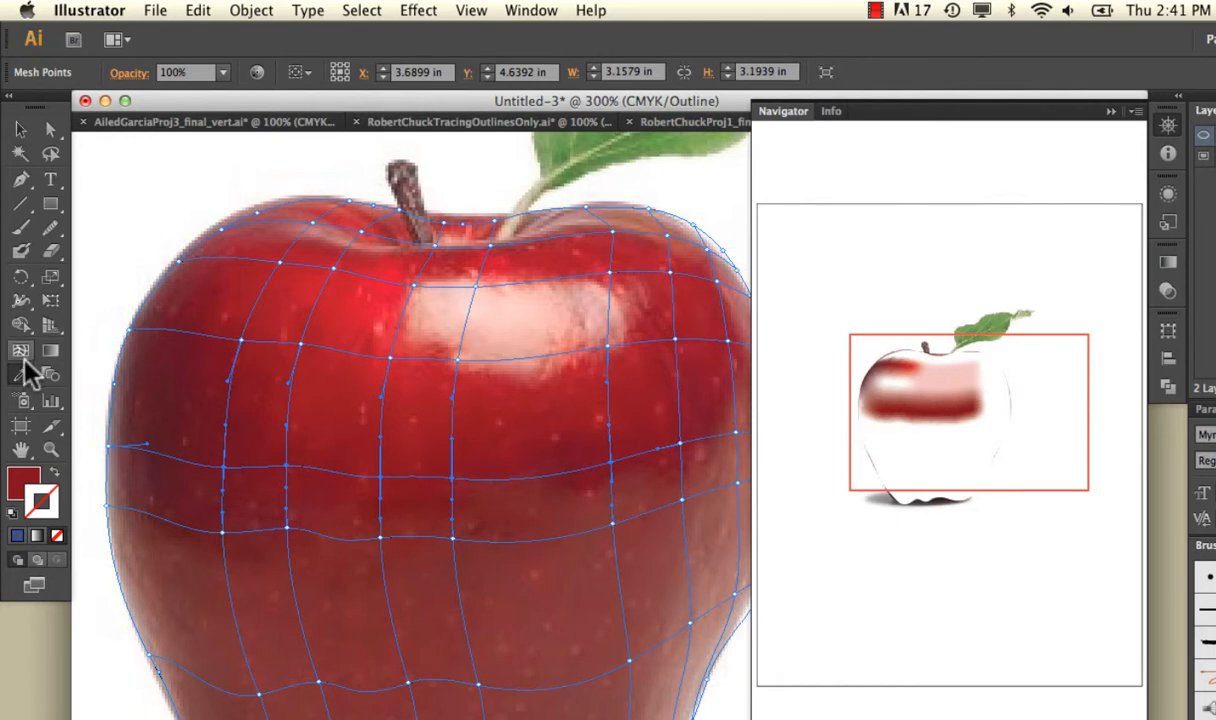
left_click(118, 398)
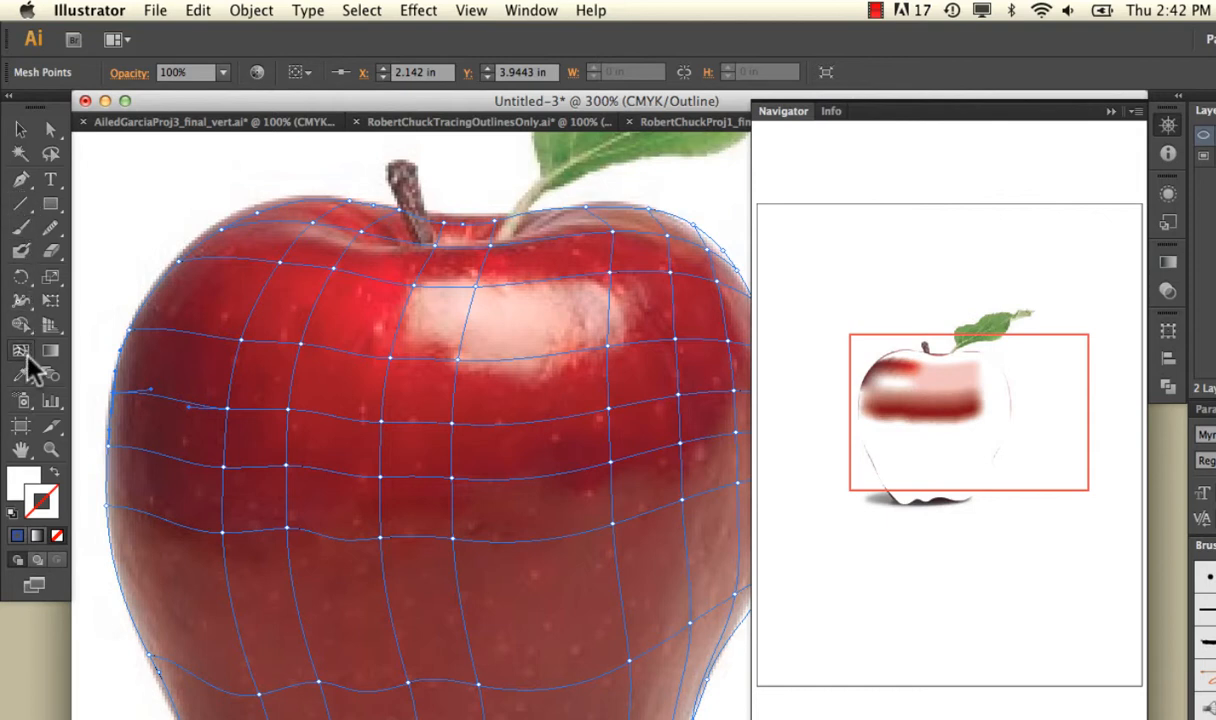
left_click(51, 155)
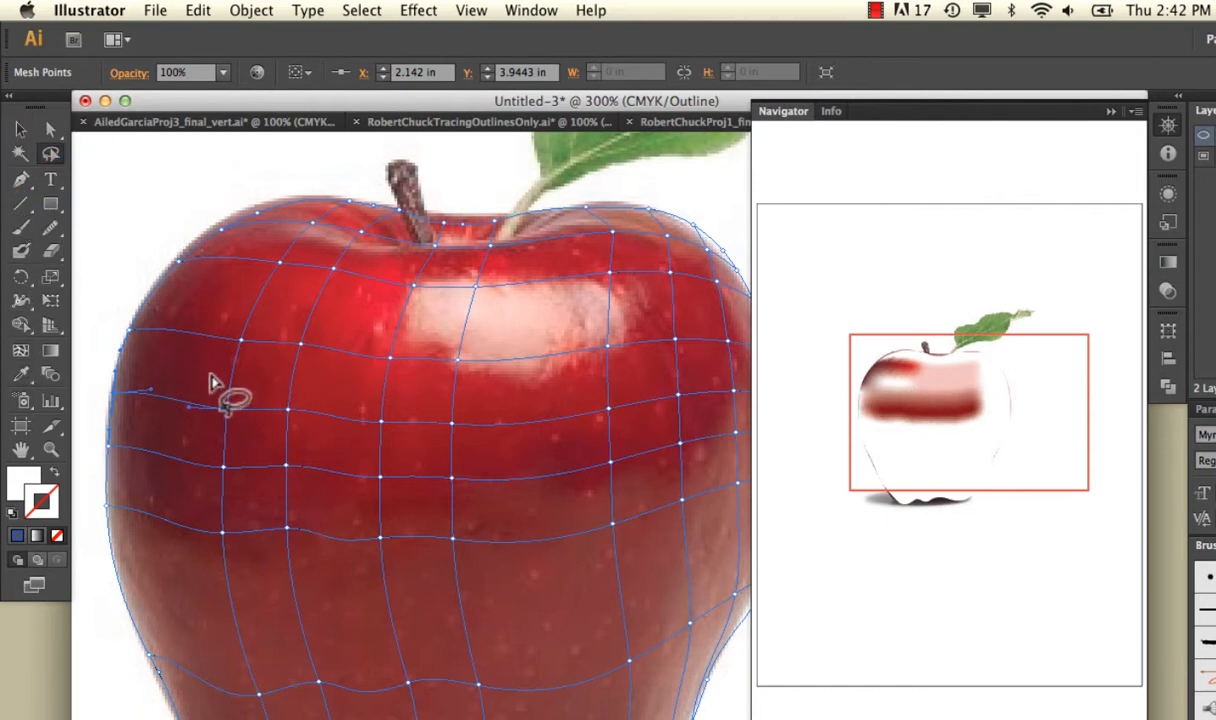
mouse_move(207, 390)
left_mouse_down()
mouse_move(258, 421)
mouse_move(643, 472)
mouse_move(708, 405)
mouse_move(269, 381)
mouse_move(212, 389)
left_mouse_up()
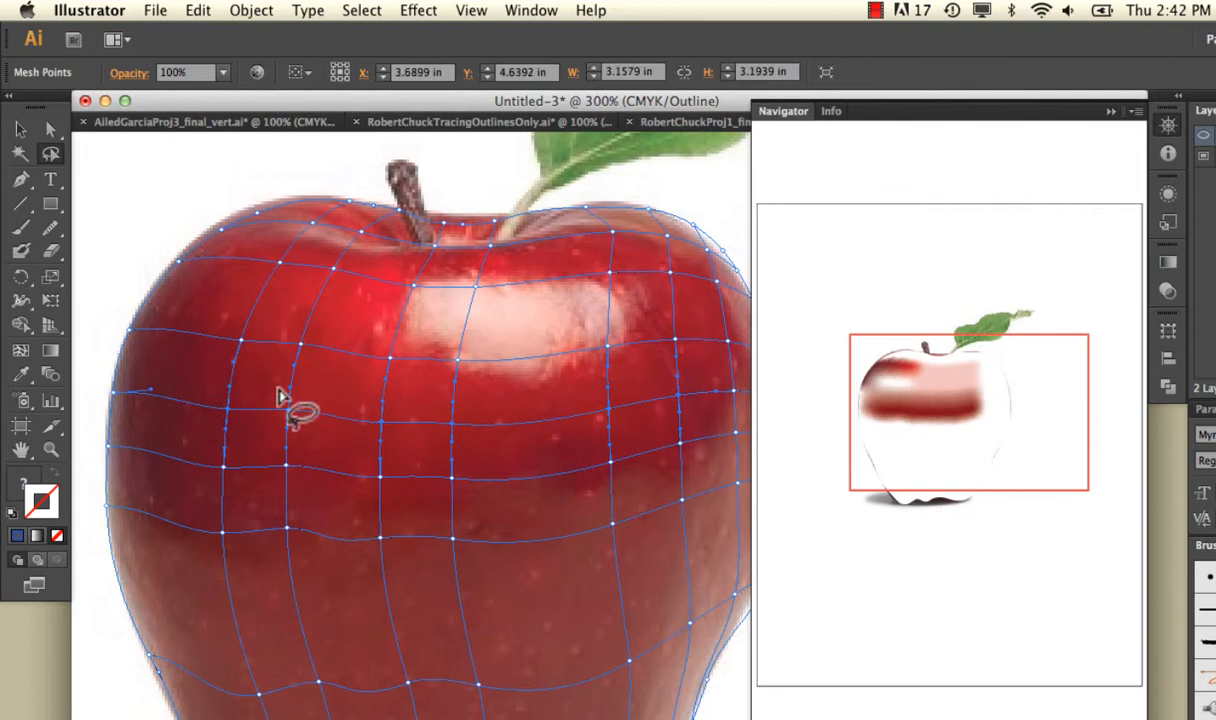
left_click(20, 374)
left_click(420, 400)
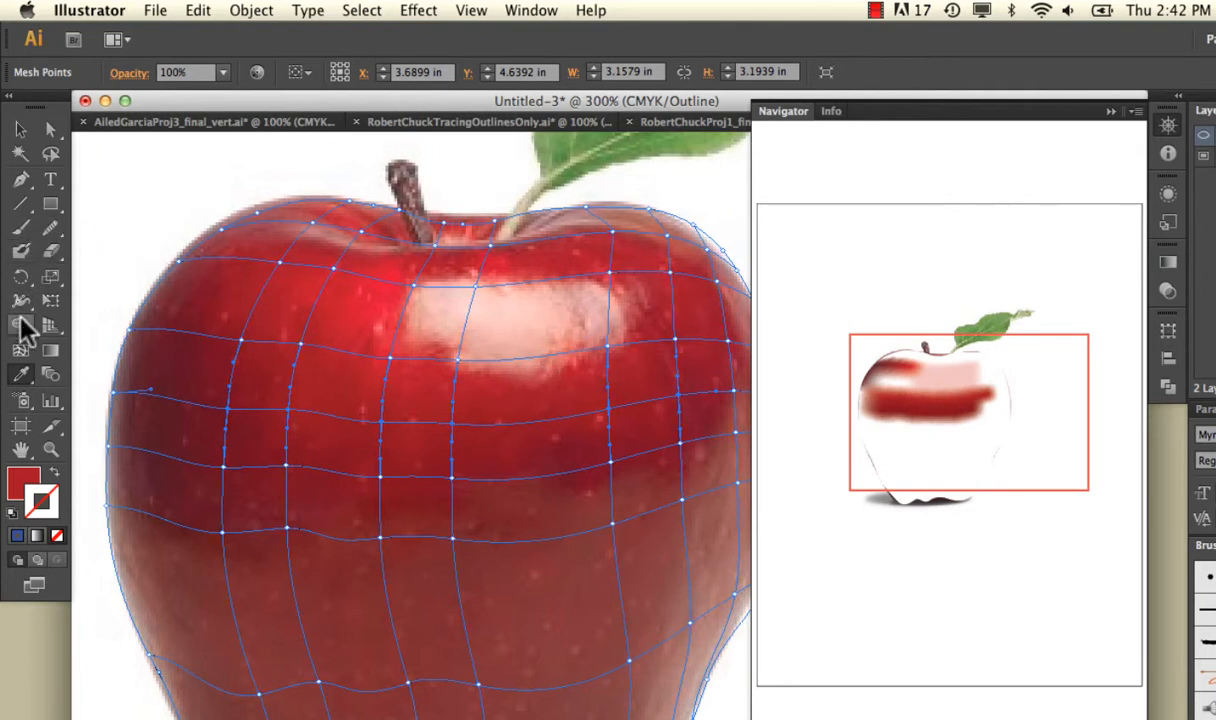
Add a horizontal mesh line just below the highlight and color its points there with the pink sampled from the highlight's lower edge.
left_click(20, 350)
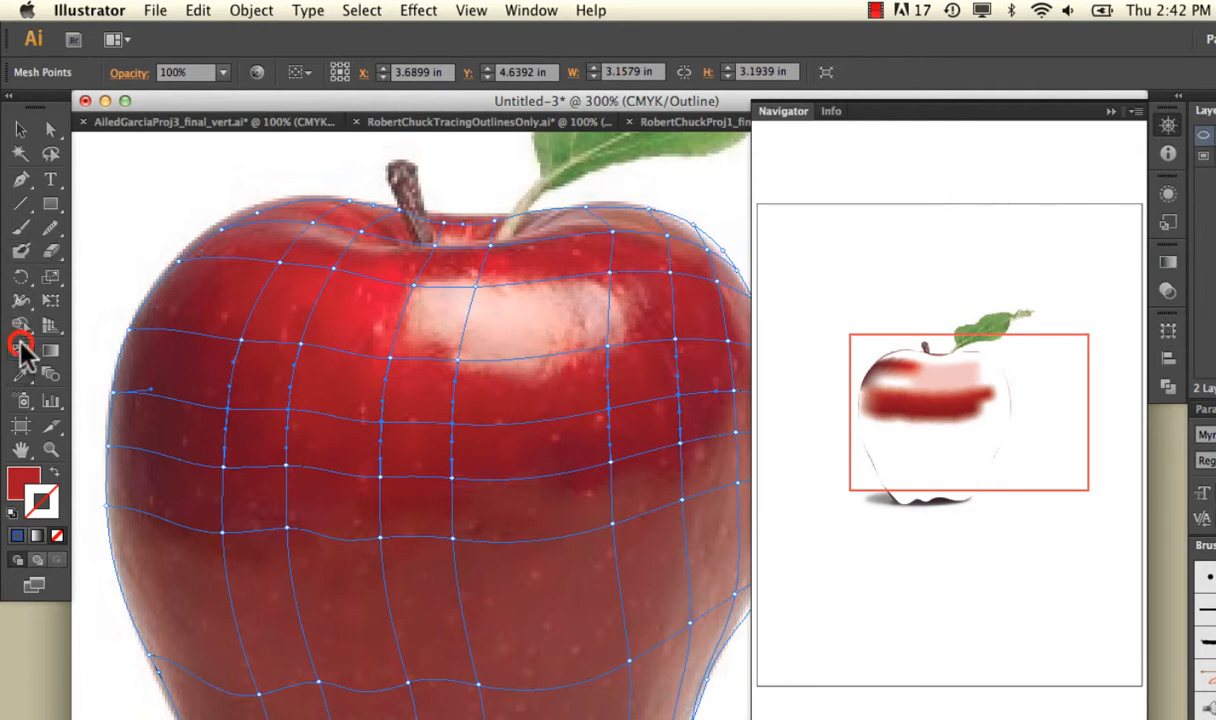
left_click(124, 348)
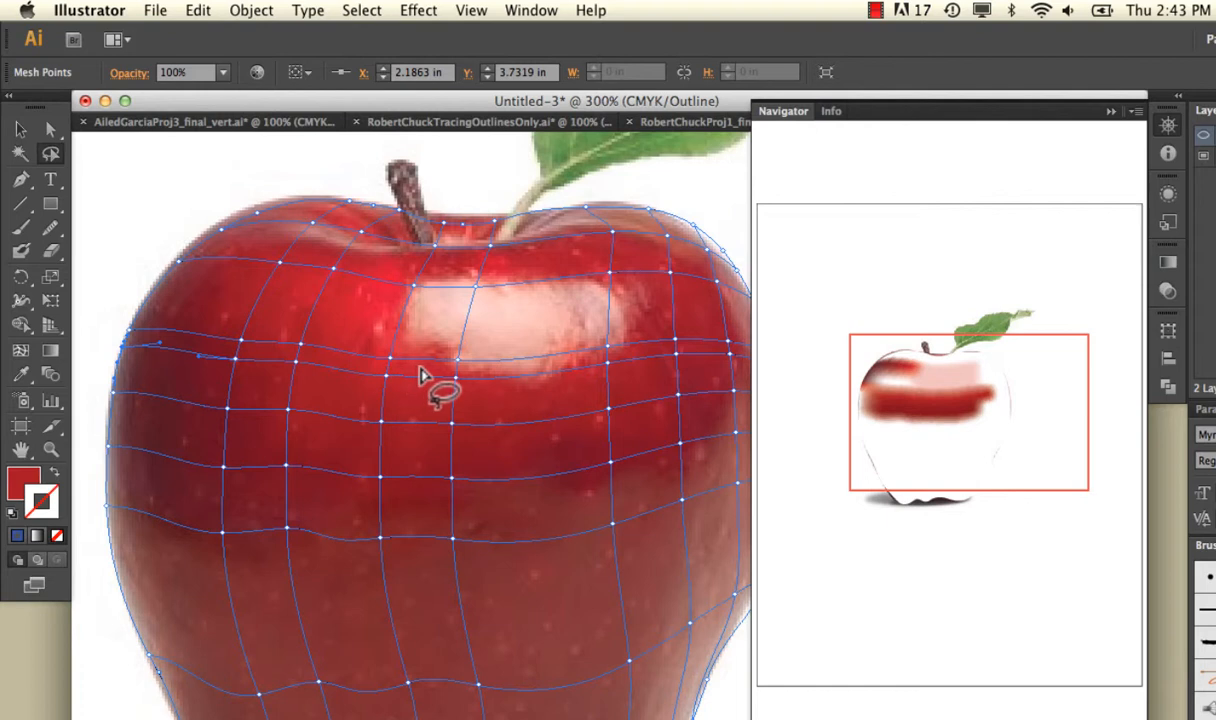
mouse_move(421, 372)
left_mouse_down()
mouse_move(536, 403)
mouse_move(598, 388)
mouse_move(626, 365)
mouse_move(424, 375)
left_mouse_up()
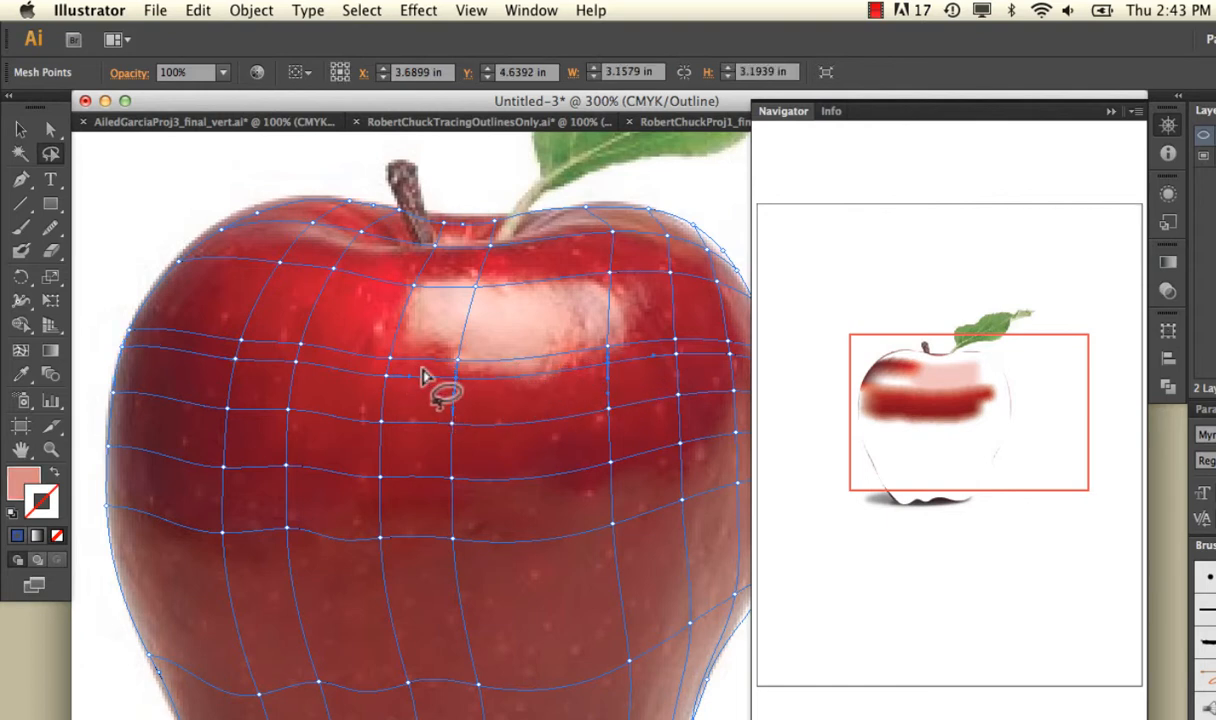
left_click(21, 374)
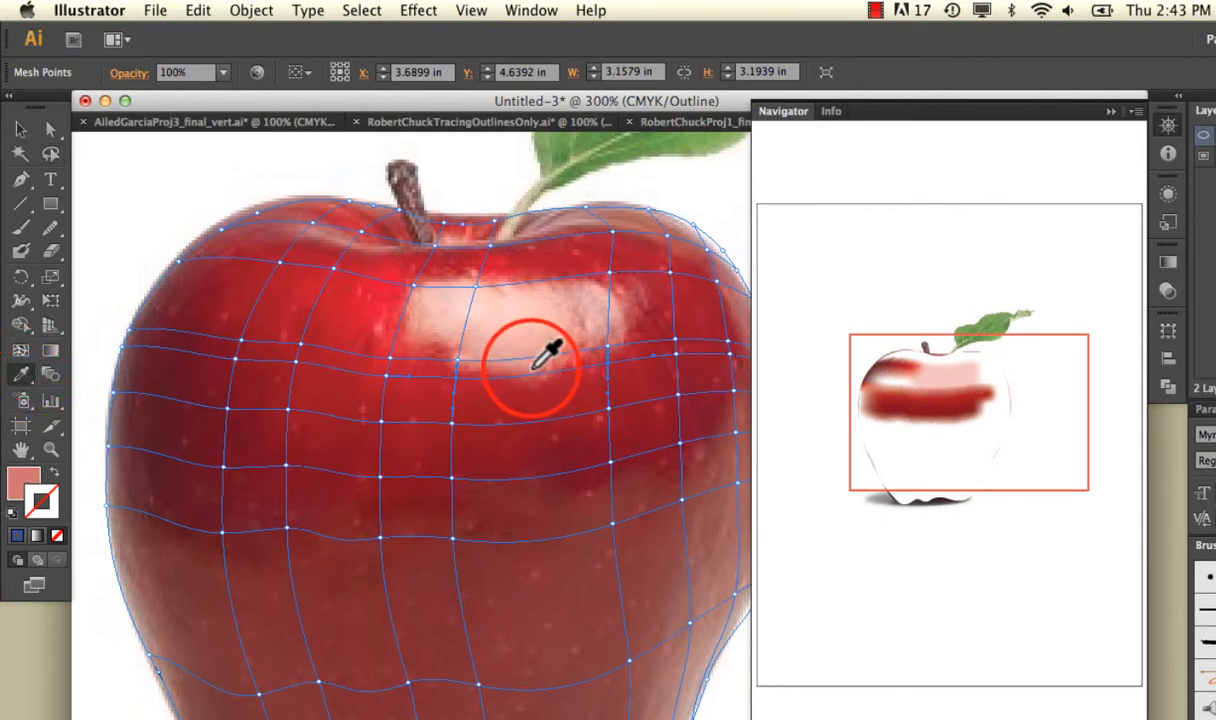
left_click(529, 362)
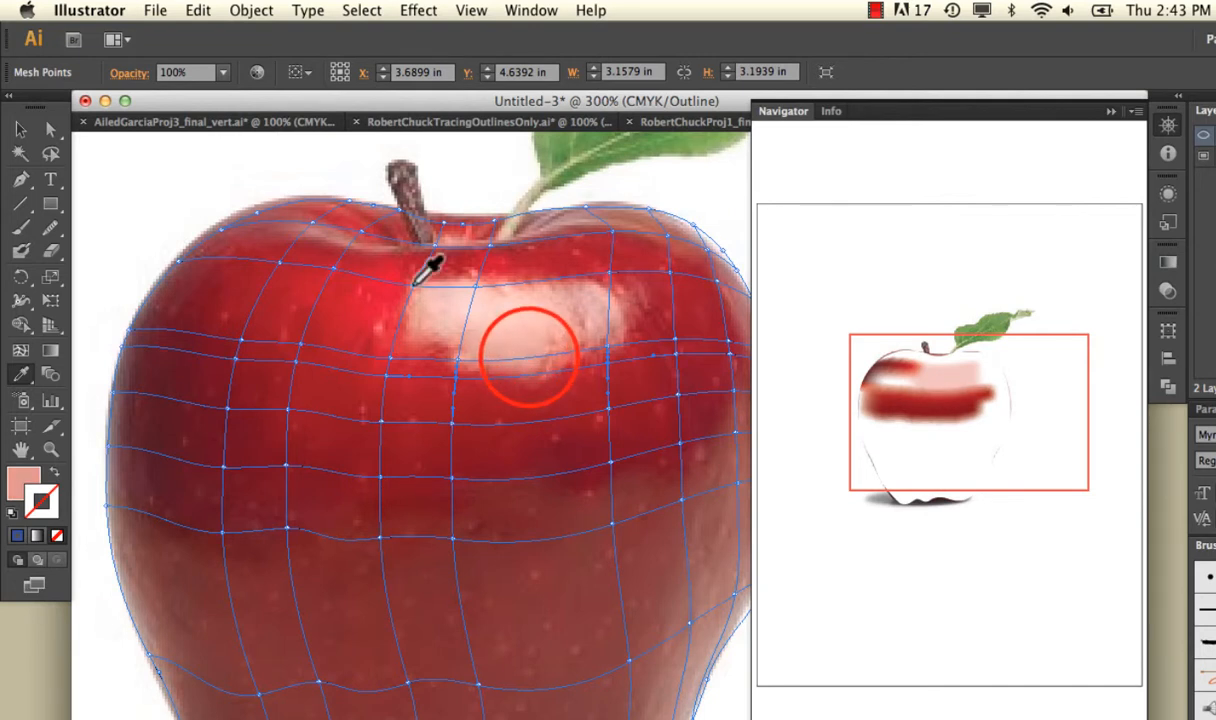
Lasso the row of mesh points just below the dark red middle row and fill them with the brownish red sampled beneath them.
left_click(52, 129)
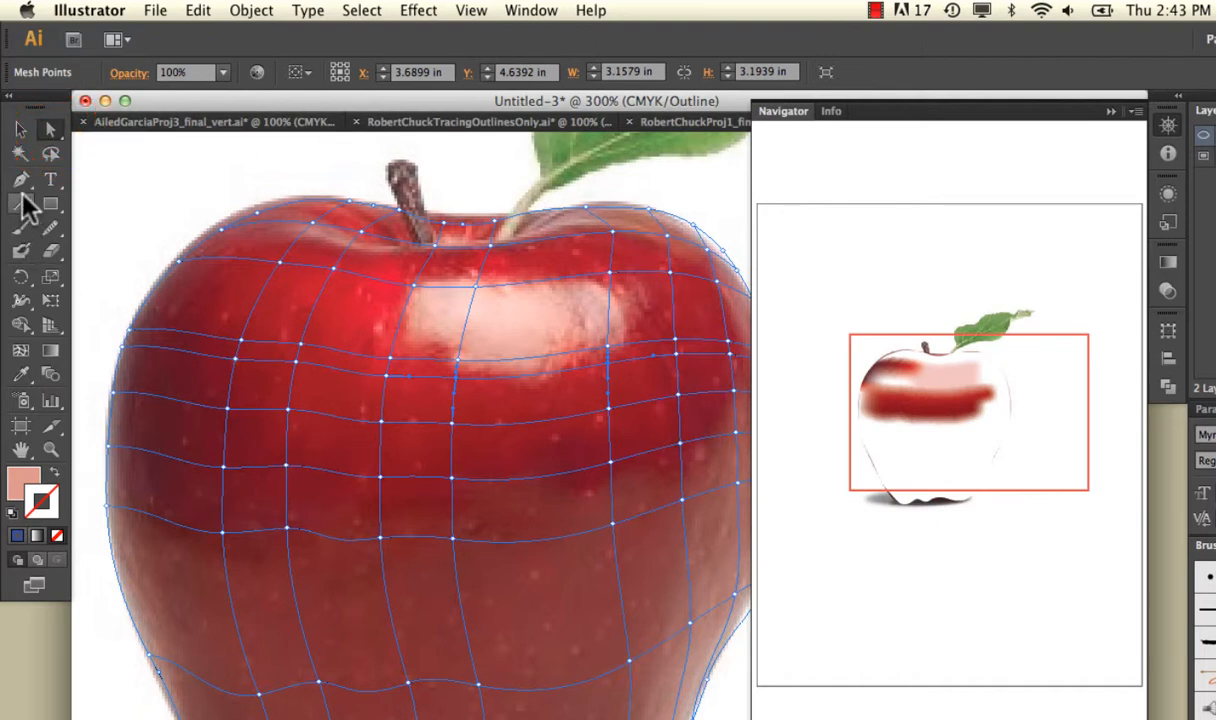
left_click(52, 155)
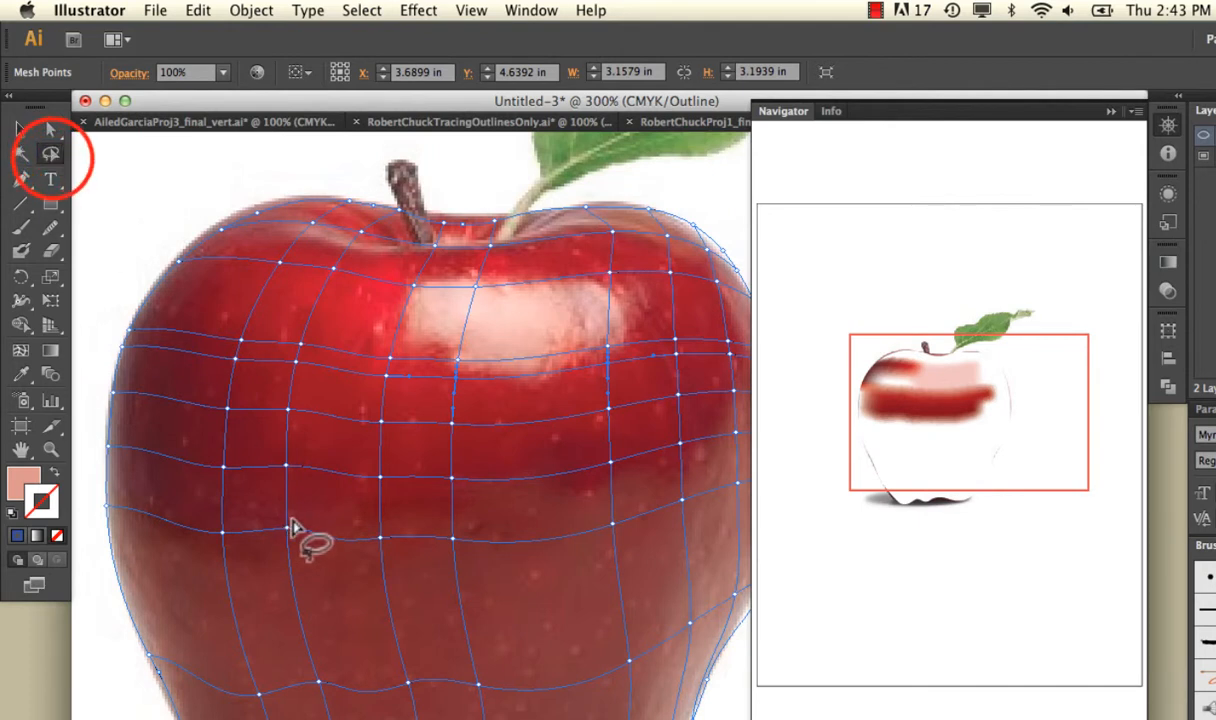
mouse_move(330, 511)
left_mouse_down()
mouse_move(196, 508)
mouse_move(178, 524)
mouse_move(221, 579)
mouse_move(390, 602)
mouse_move(528, 589)
mouse_move(660, 554)
mouse_move(706, 525)
mouse_move(670, 477)
mouse_move(419, 519)
mouse_move(318, 516)
left_mouse_up()
left_click(20, 373)
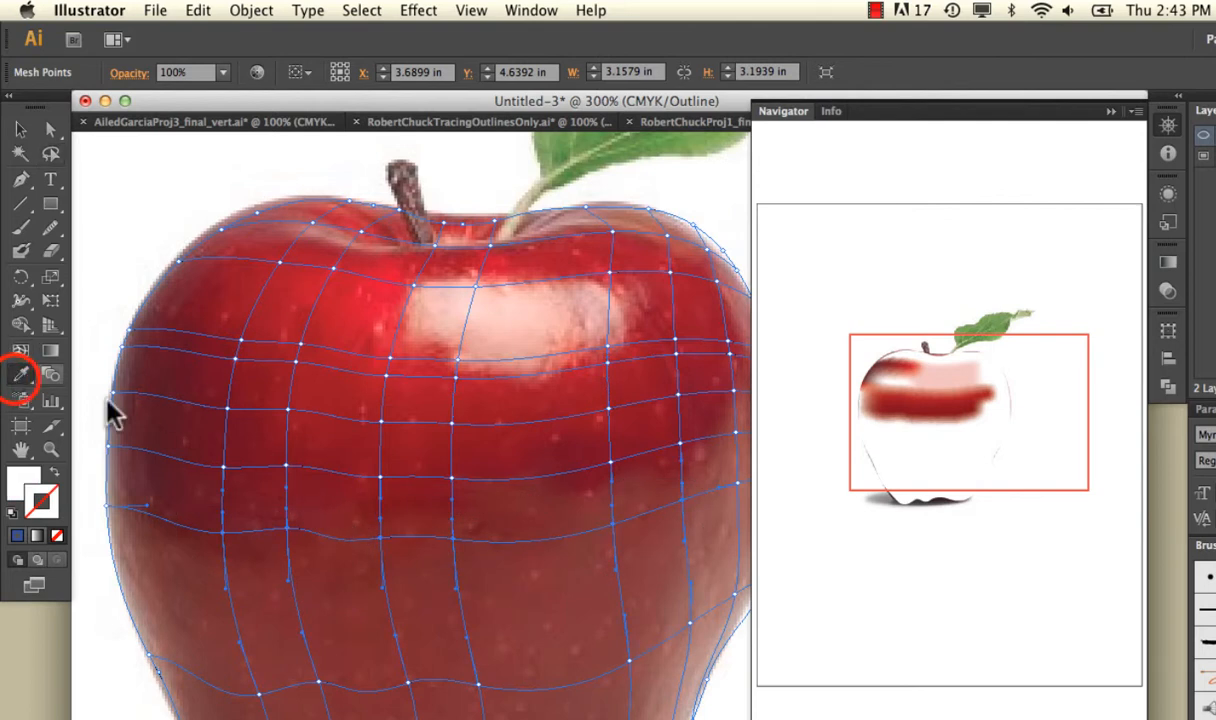
left_click(306, 543)
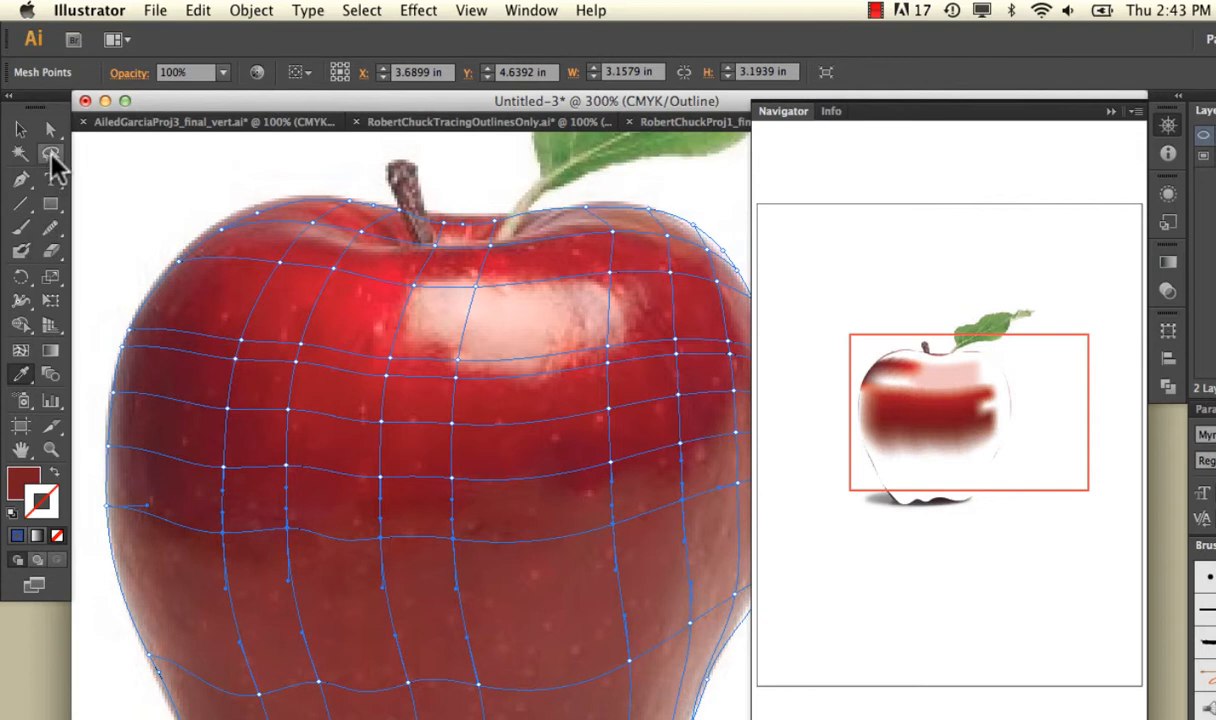
Lasso the row of mesh points across the apple's lower part and fill them with the muted brownish red sampled from the photo there.
left_click(50, 155)
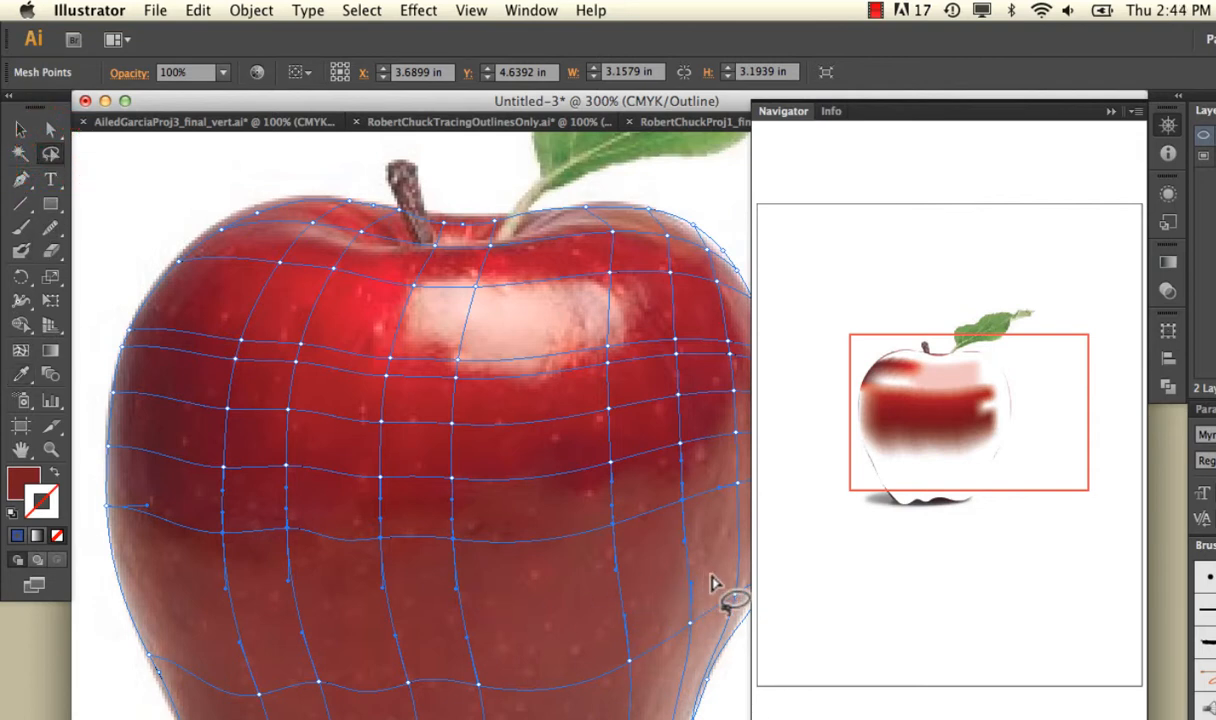
mouse_move(712, 580)
left_mouse_down()
mouse_move(540, 622)
mouse_move(251, 622)
mouse_move(204, 651)
mouse_move(333, 712)
left_mouse_up()
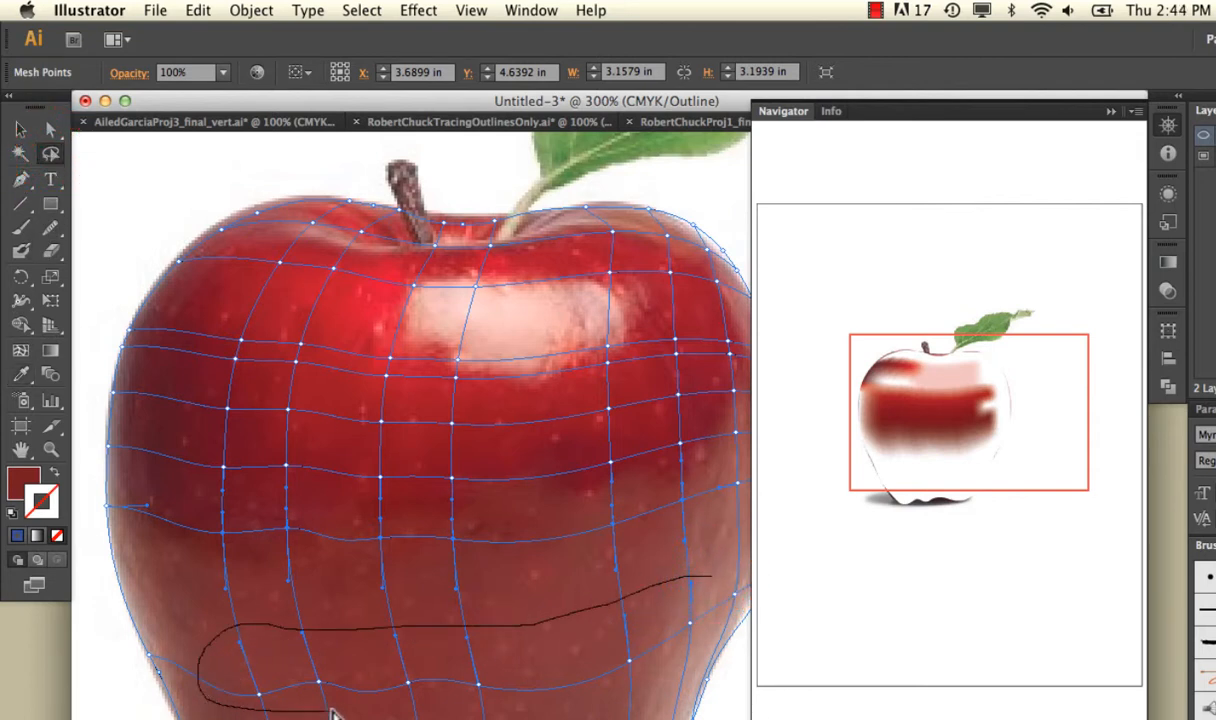
mouse_move(597, 694)
left_mouse_down()
mouse_move(700, 654)
mouse_move(749, 602)
mouse_move(700, 560)
left_mouse_up()
left_click(20, 374)
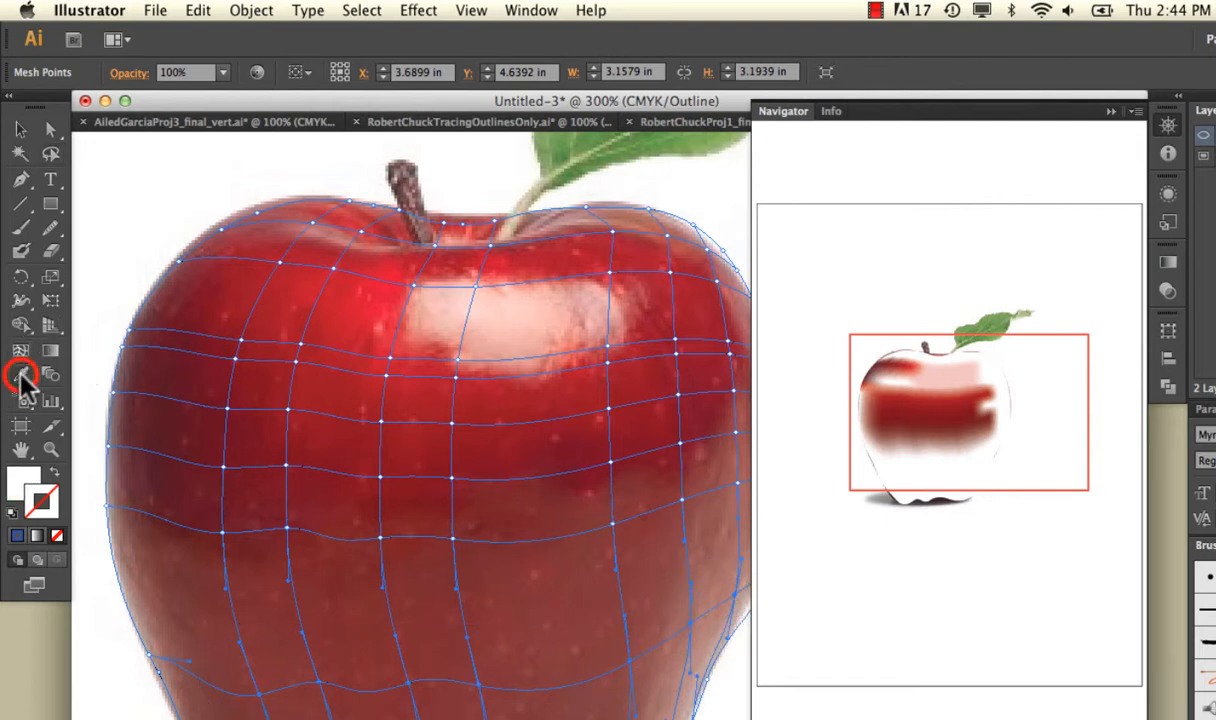
left_click(356, 668)
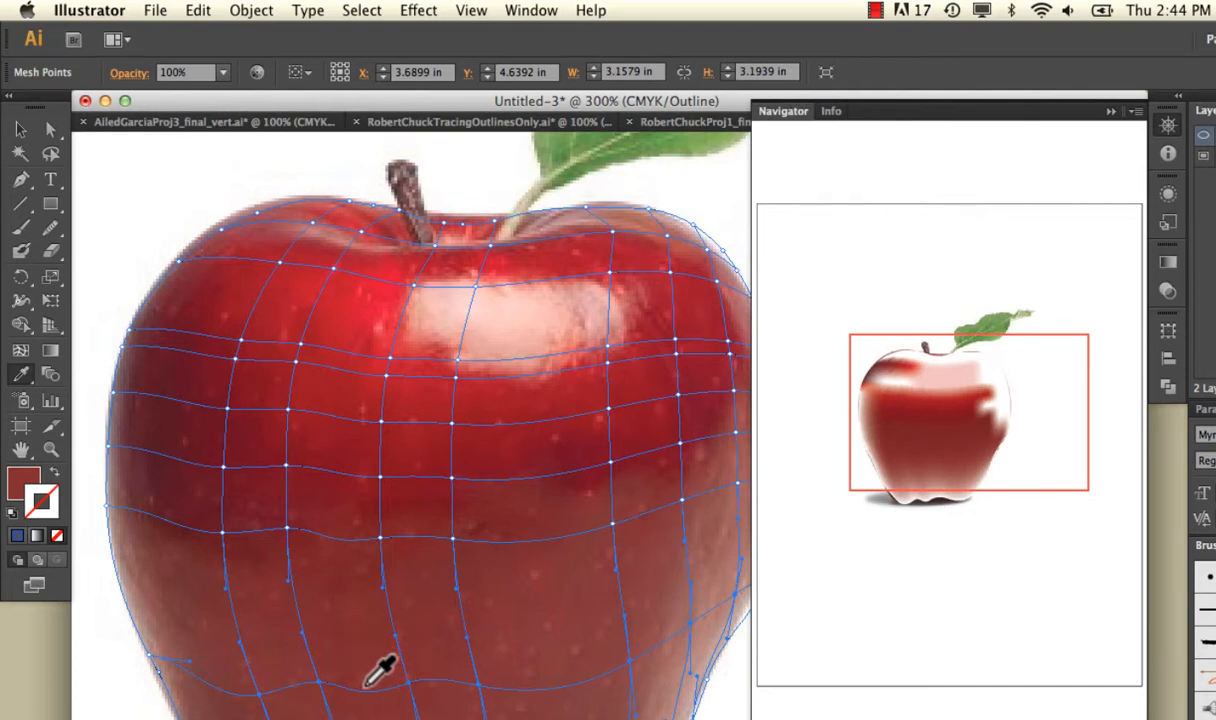
Add a vertical mesh line up the apple's left side, starting from the lower-left curve of its base outline.
left_click(21, 130)
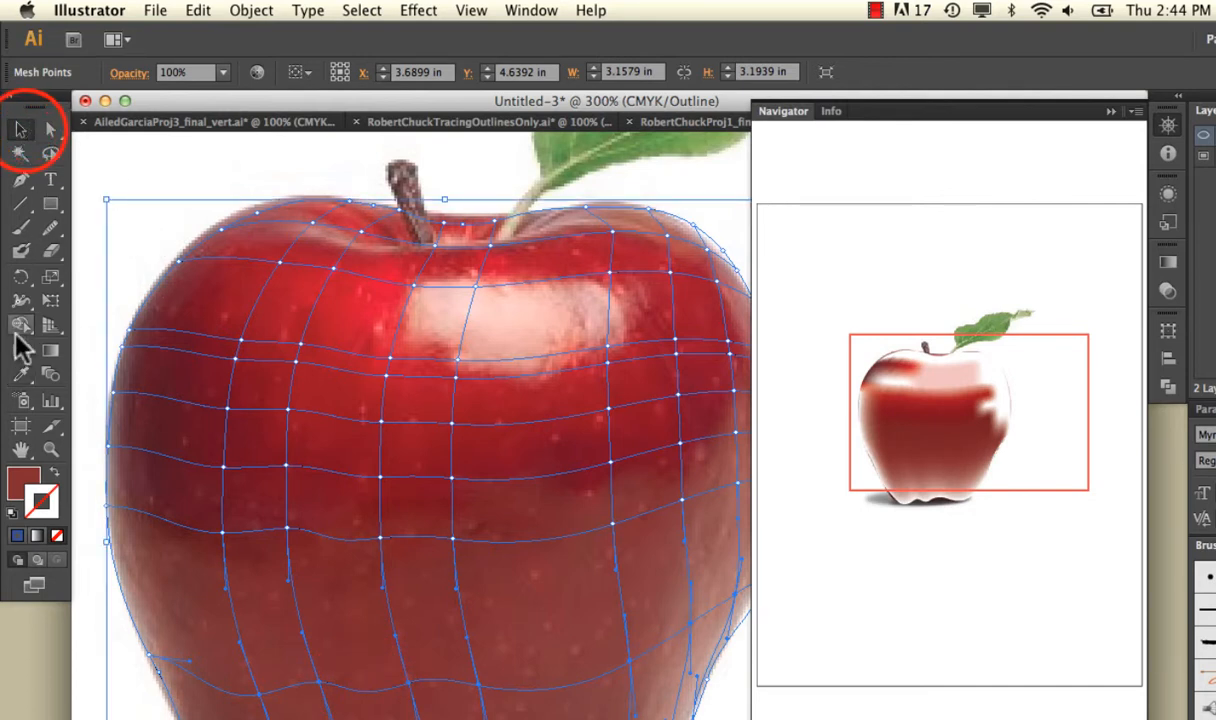
left_click_drag(388, 440, 312, 394)
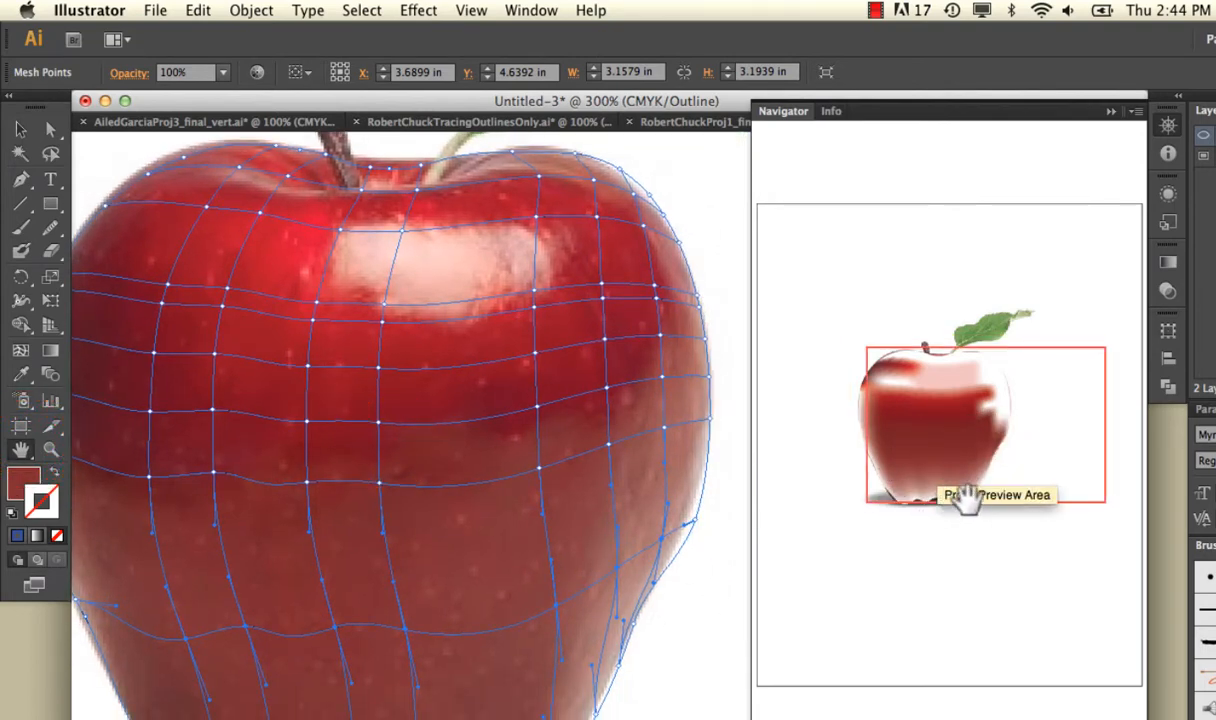
left_click_drag(442, 646, 470, 456)
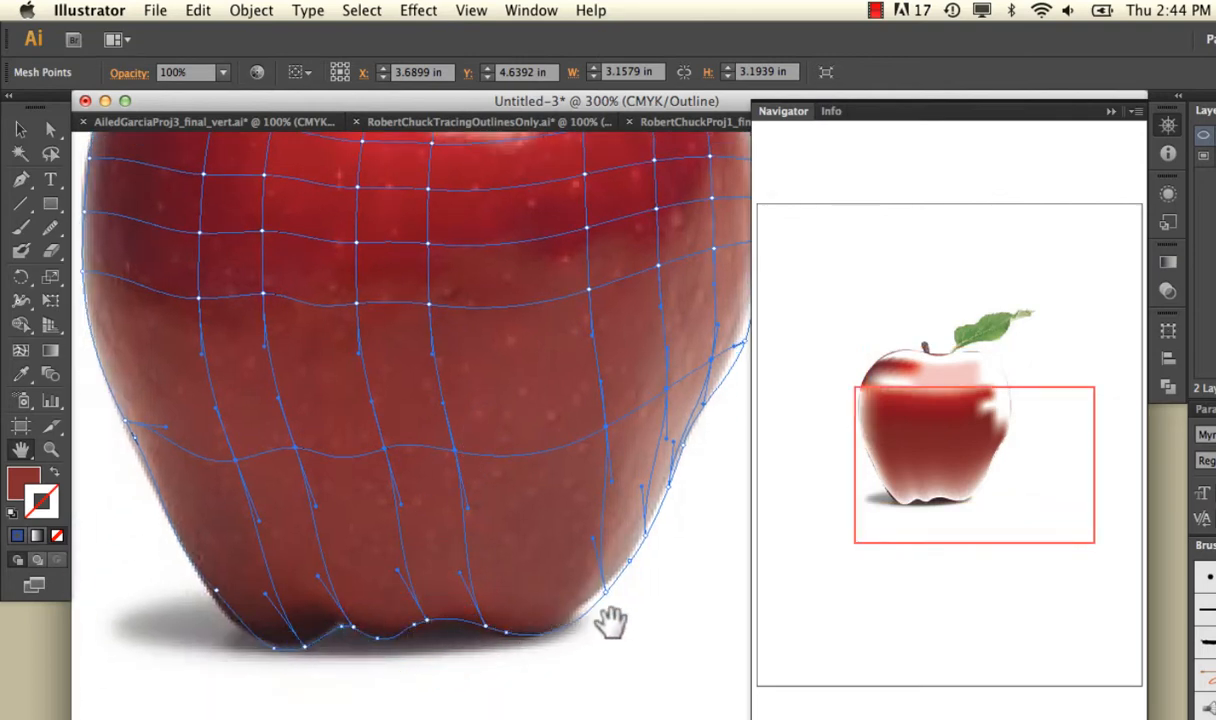
key("u")
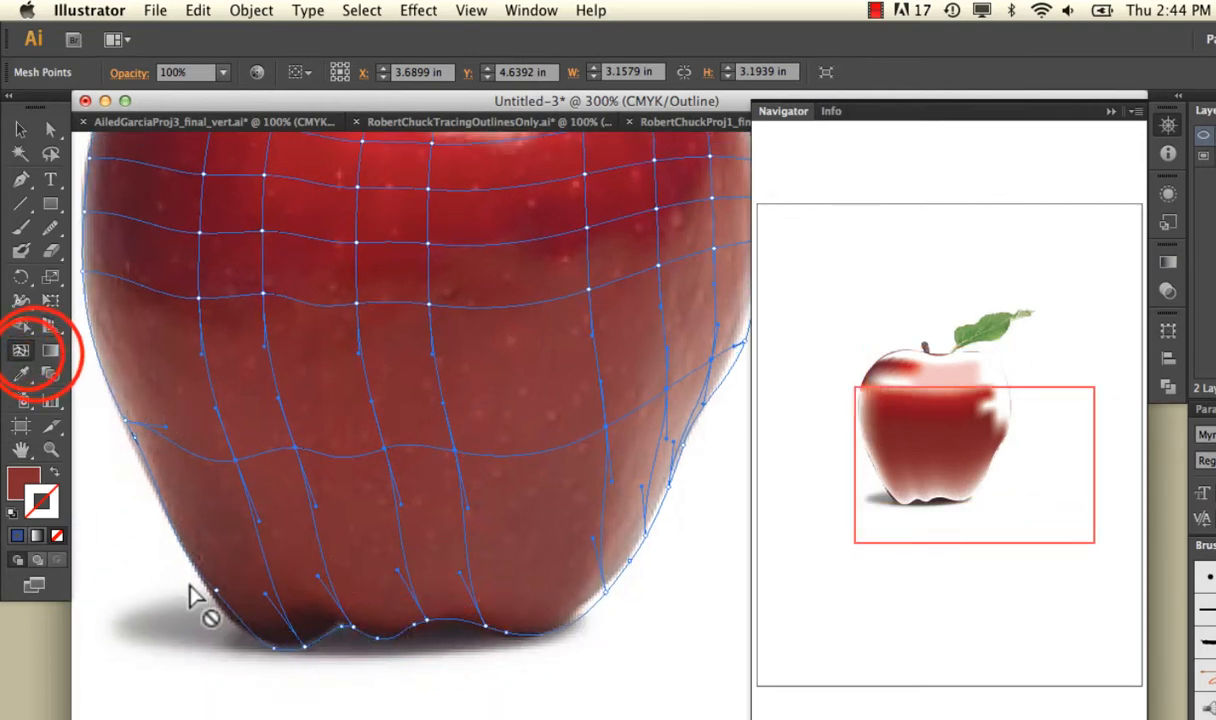
left_click(251, 631)
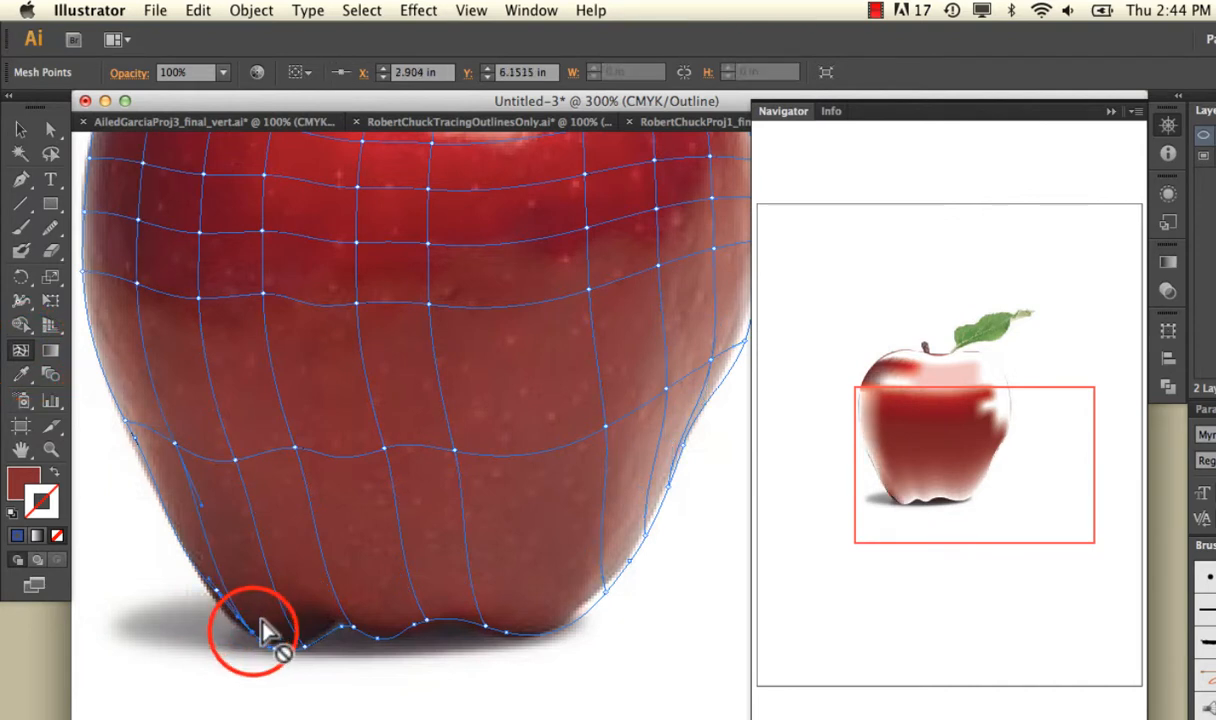
Add four closely spaced horizontal mesh lines following the wavy outline just above the apple's base.
left_click(234, 595)
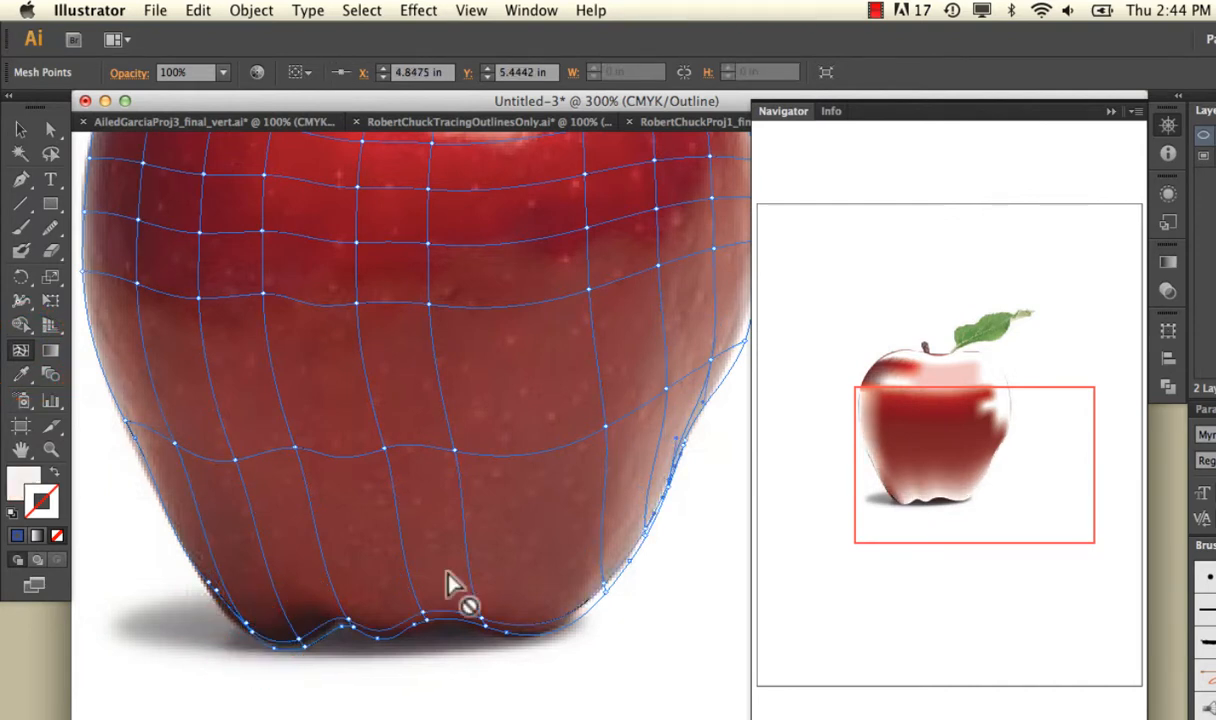
left_click(340, 603)
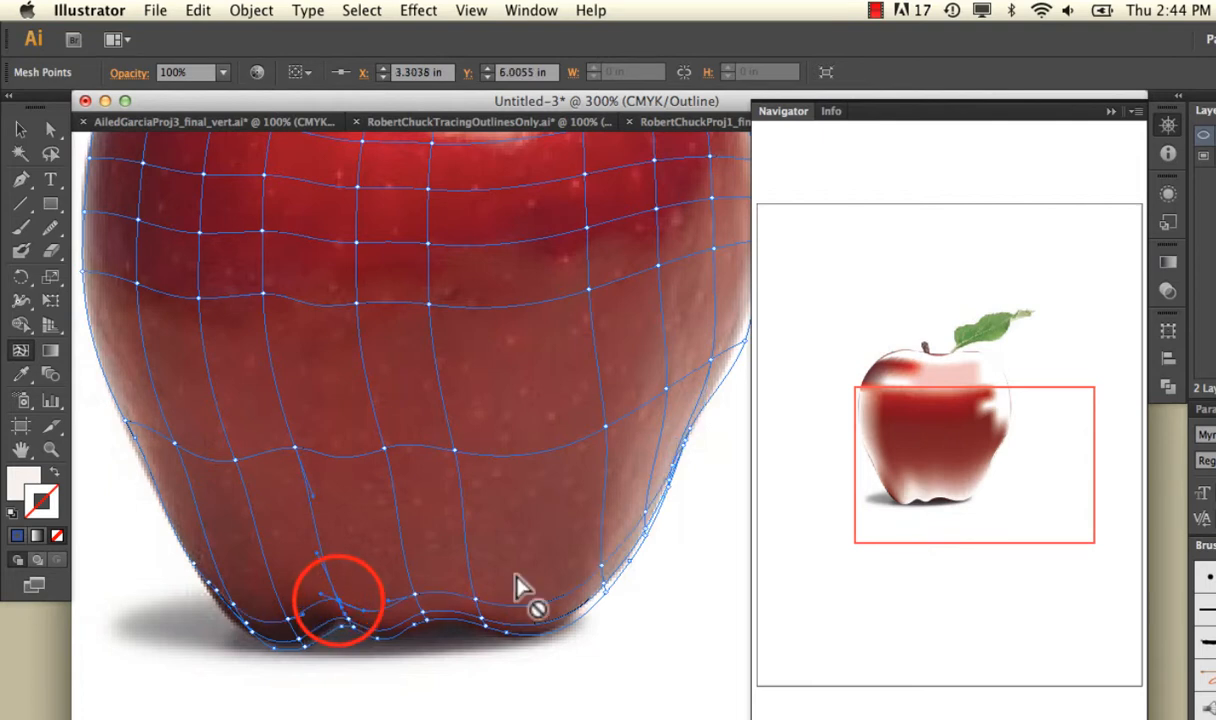
left_click(328, 575)
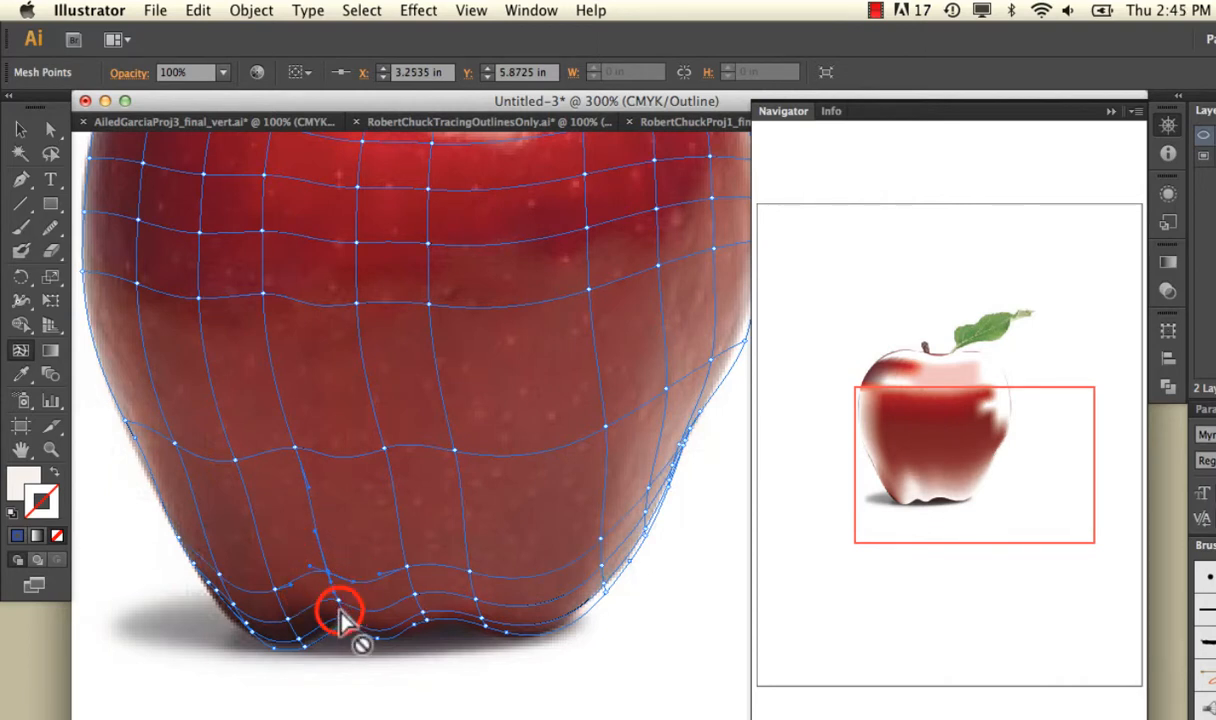
left_click(338, 606)
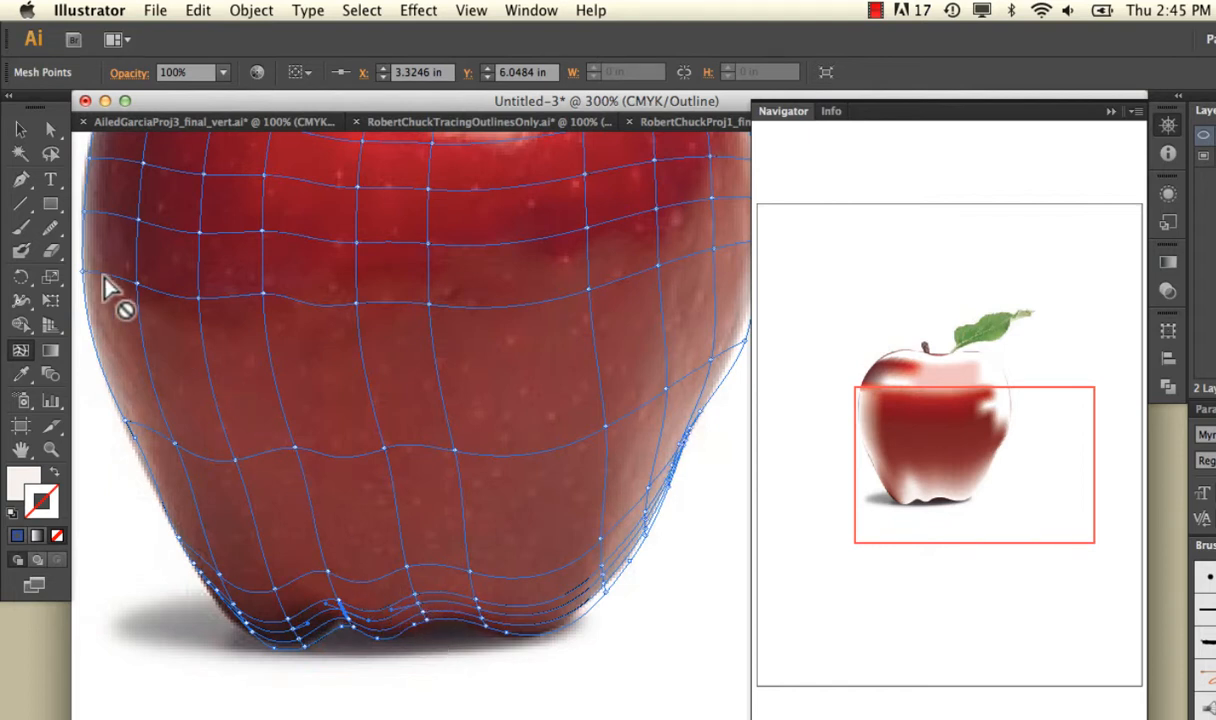
Select the mesh points along the apple's bottom outline and fill them with the near-black sampled from the dark base.
left_click(50, 129)
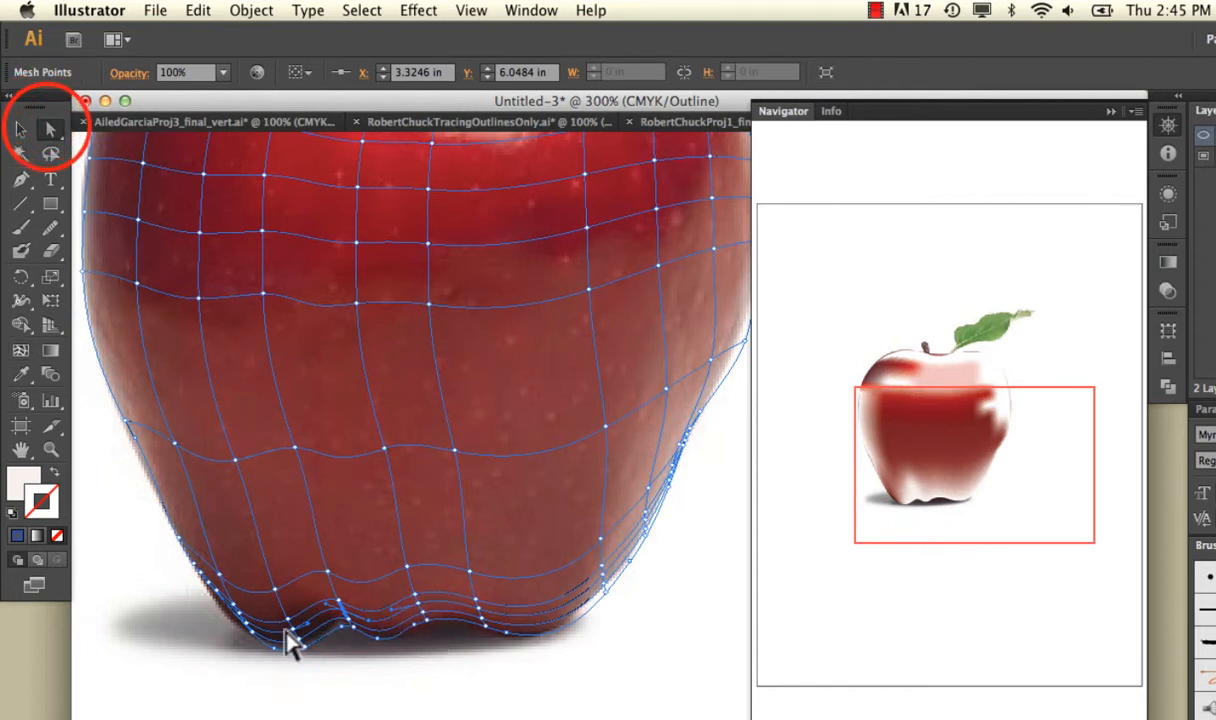
mouse_move(290, 648)
left_mouse_down()
mouse_move(324, 651)
mouse_move(305, 645)
left_mouse_up()
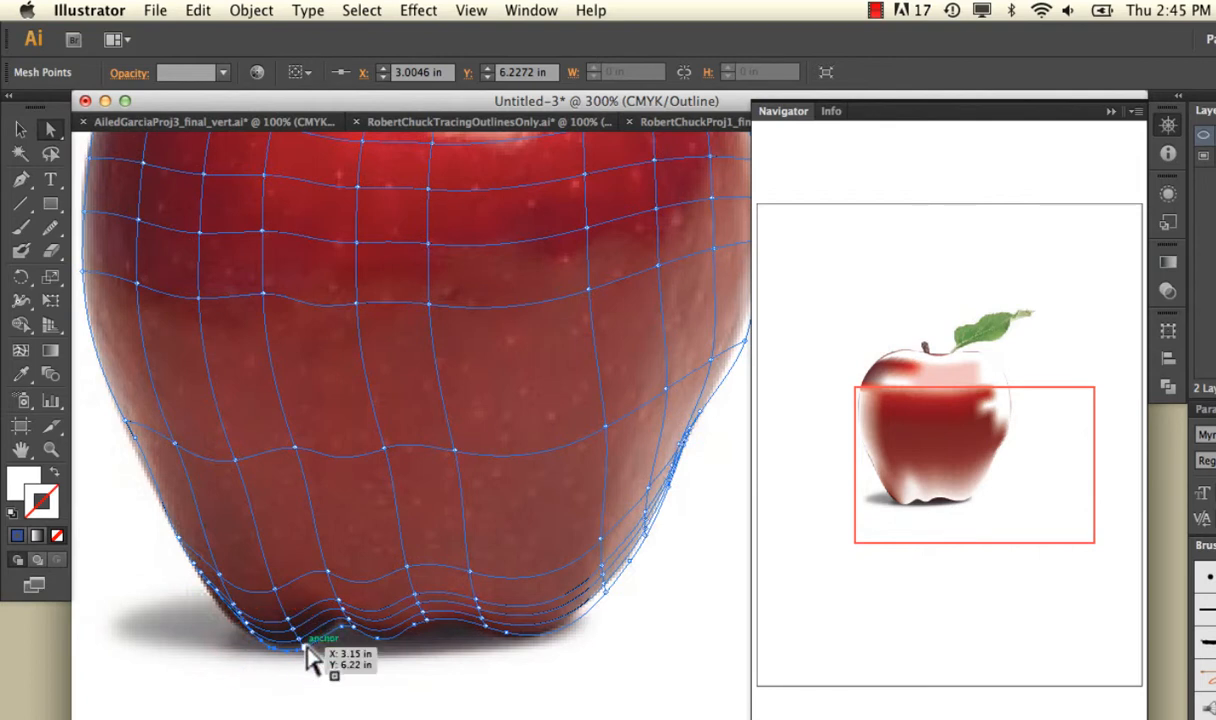
left_click(352, 629)
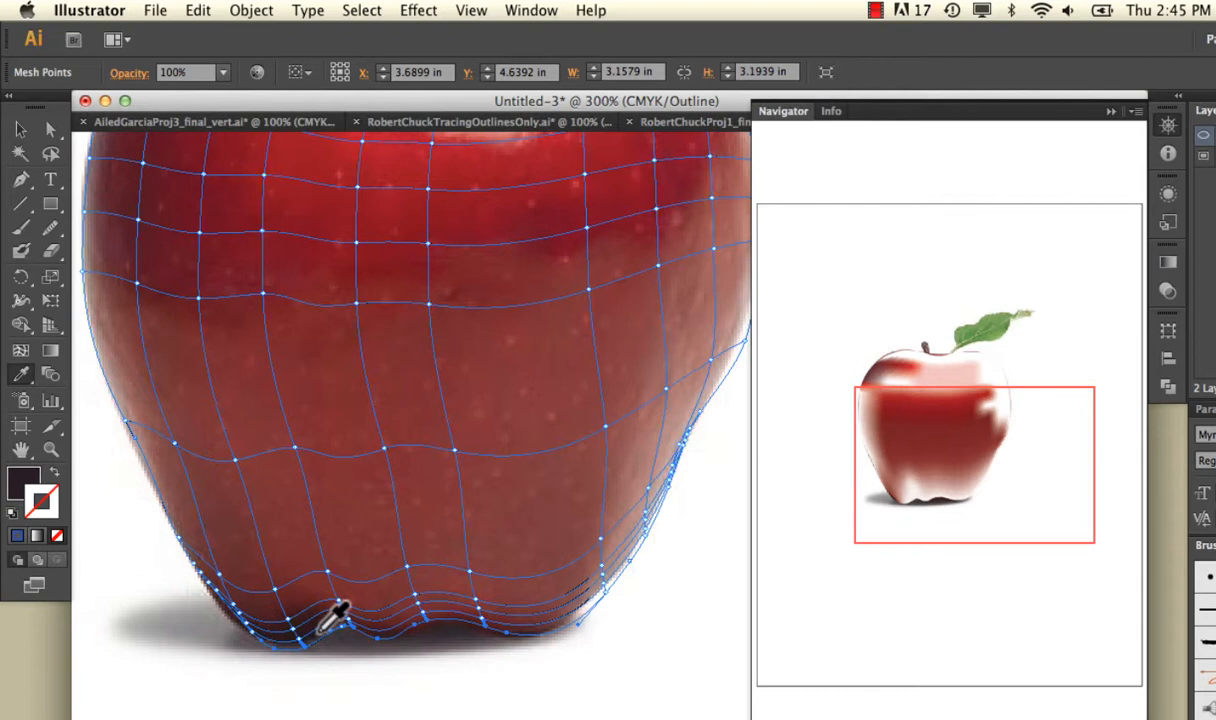
Select the row of mesh points just above the bottom outline and fill them with the brownish red sampled above the dark base.
left_click(46, 129)
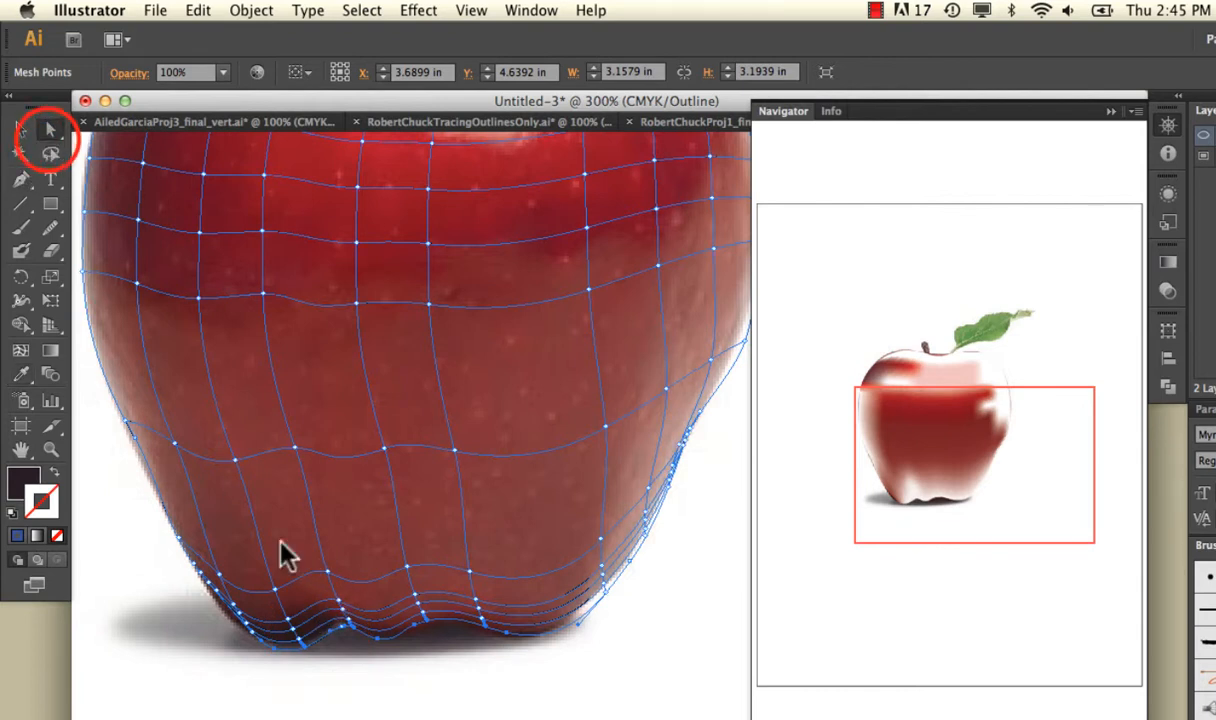
left_click(300, 638)
left_click_drag(258, 650, 355, 630)
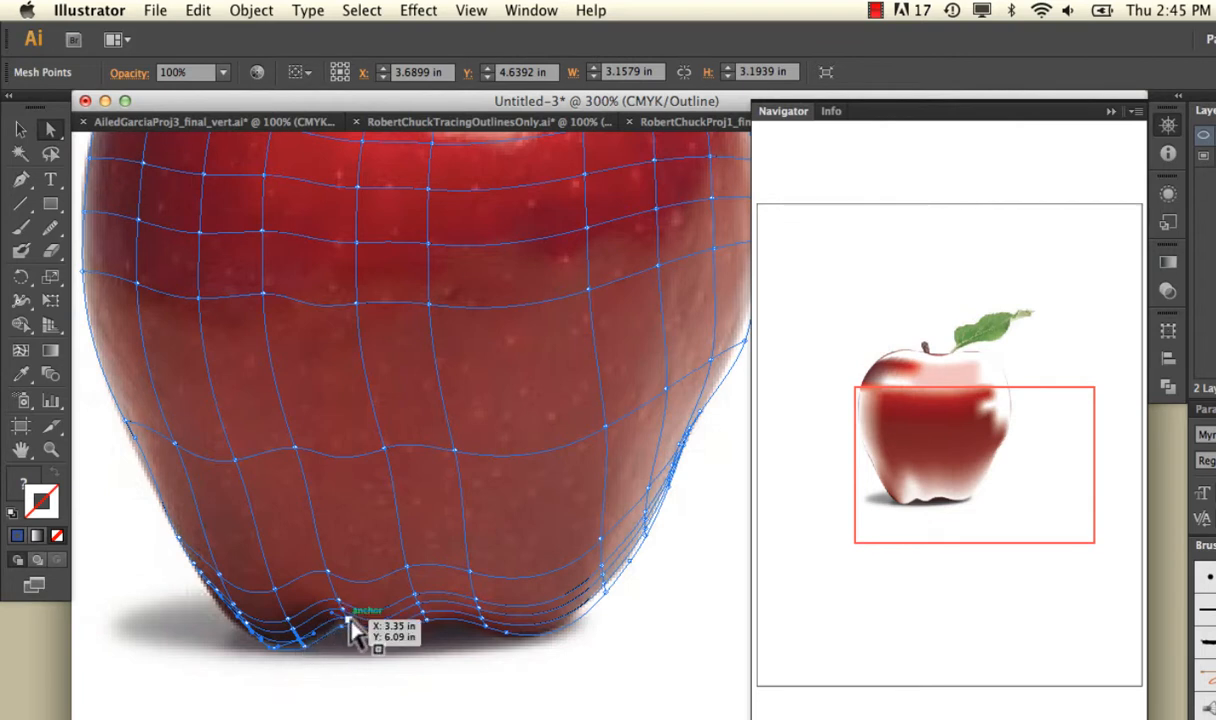
key("super+plus")
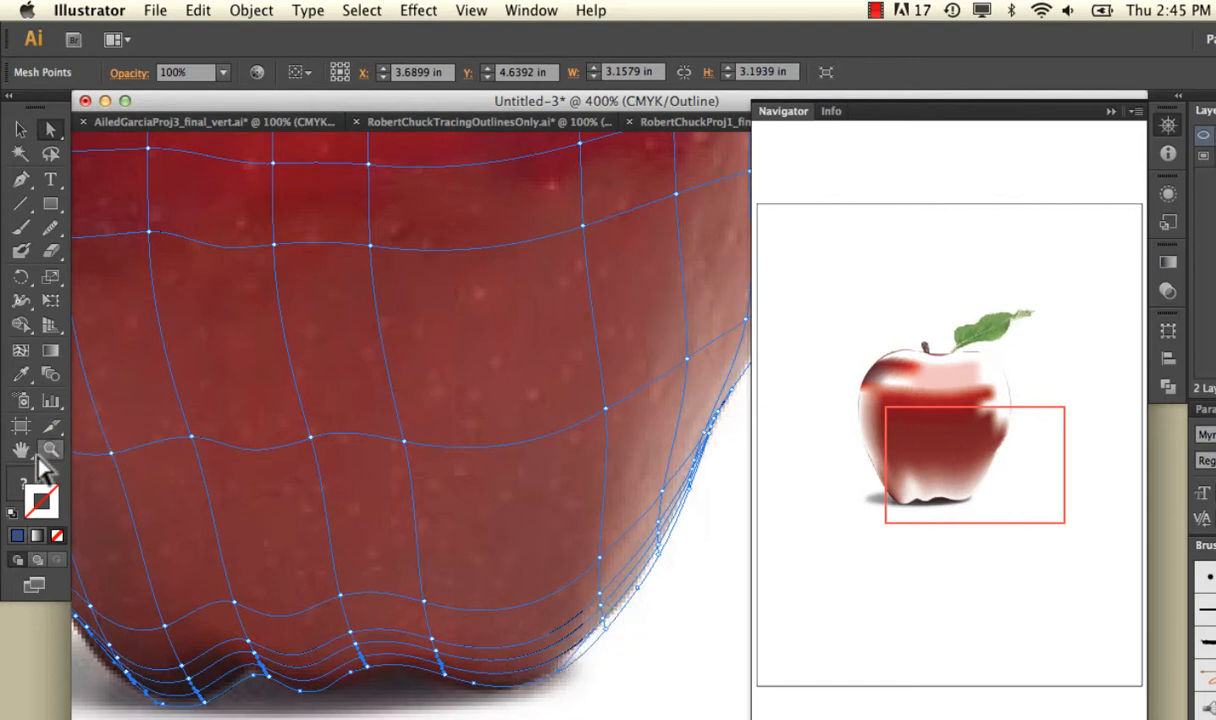
left_click(22, 375)
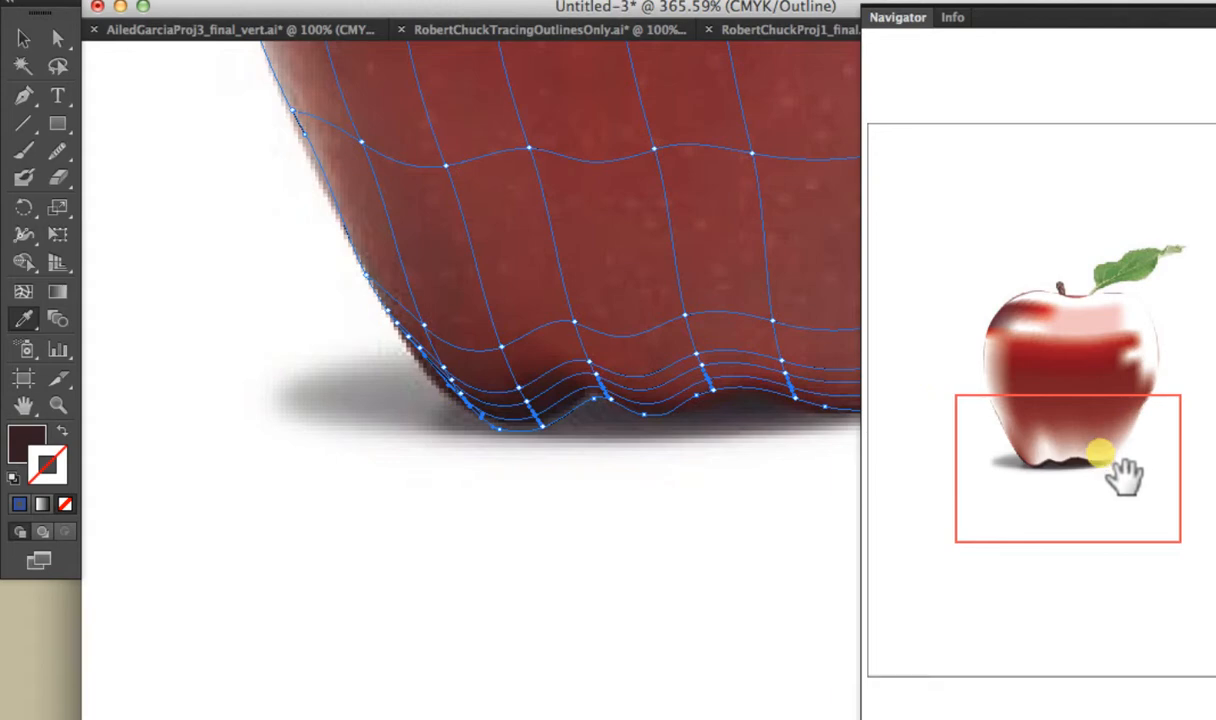
left_click(939, 446)
left_click_drag(1078, 403, 1082, 425)
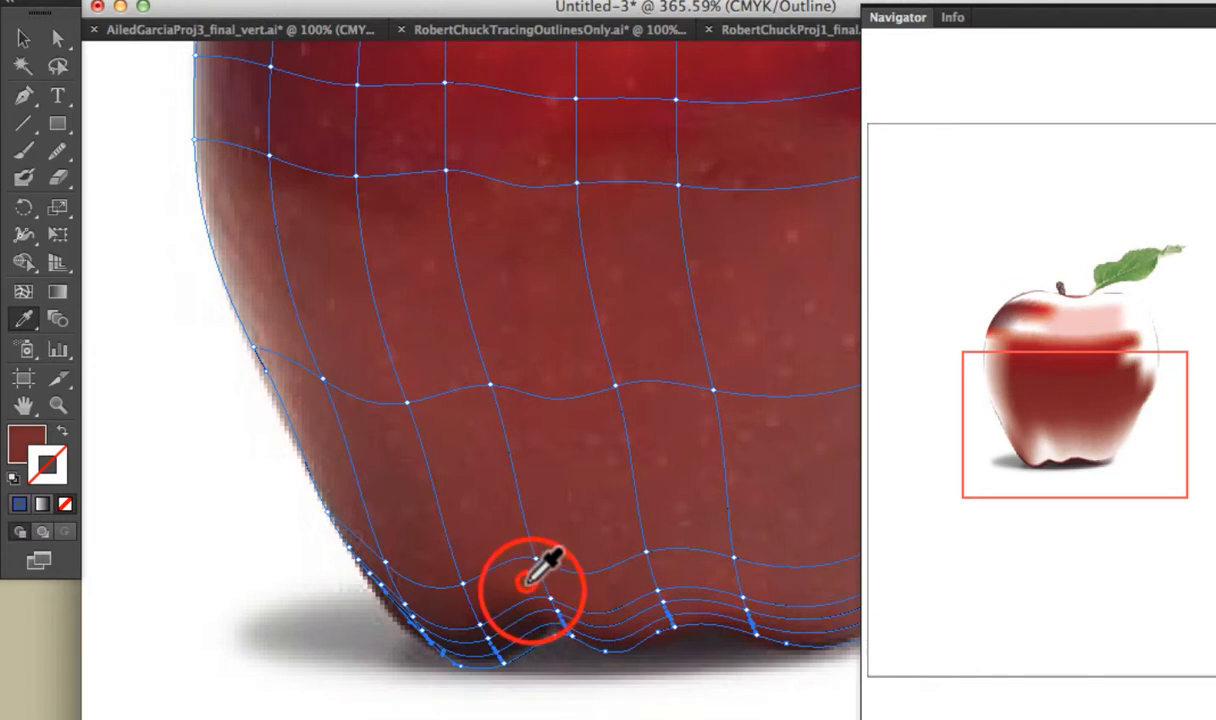
left_click(526, 578)
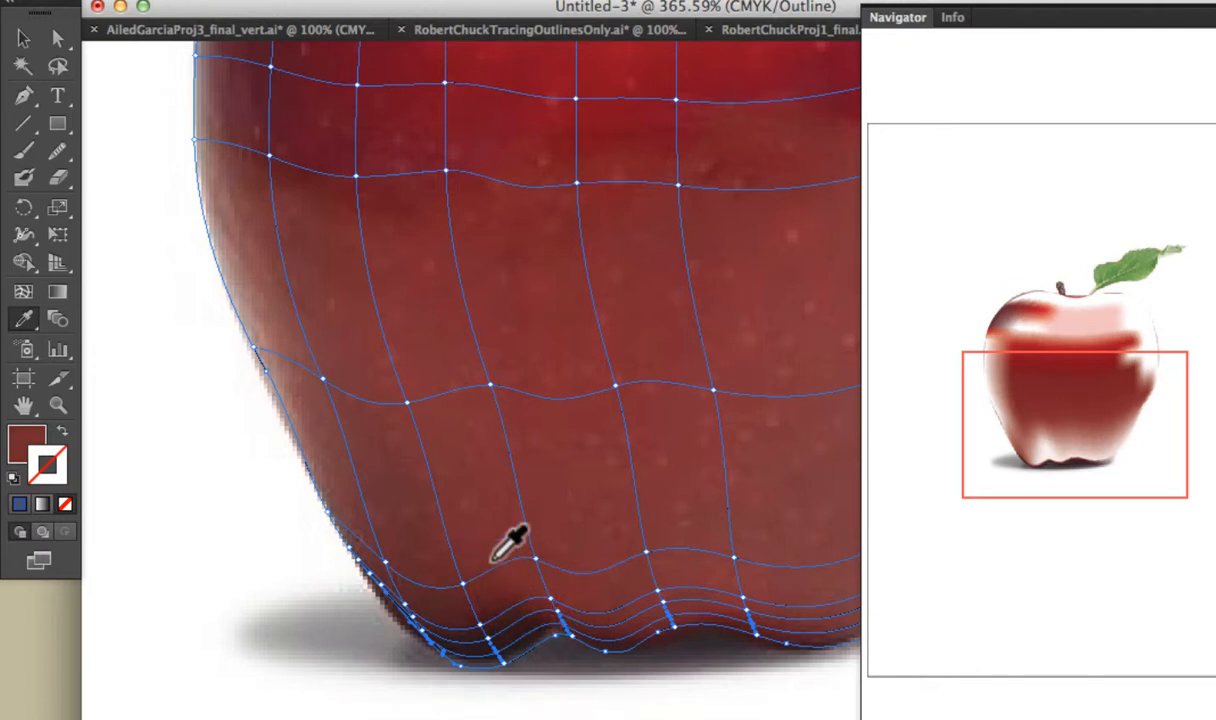
Select the next mesh row up, in the middle of the closely spaced base lines, and fill it with the brownish red sampled above.
left_click(482, 630)
left_click(557, 612, "shift")
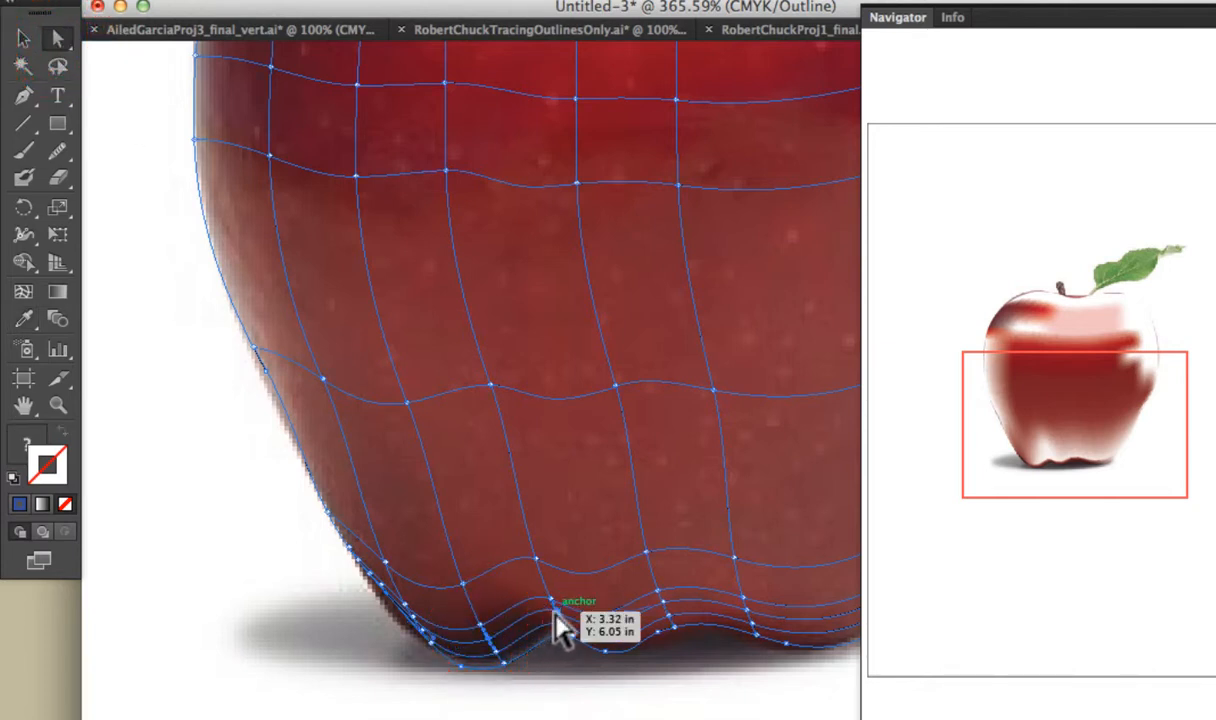
left_click(664, 602, "shift")
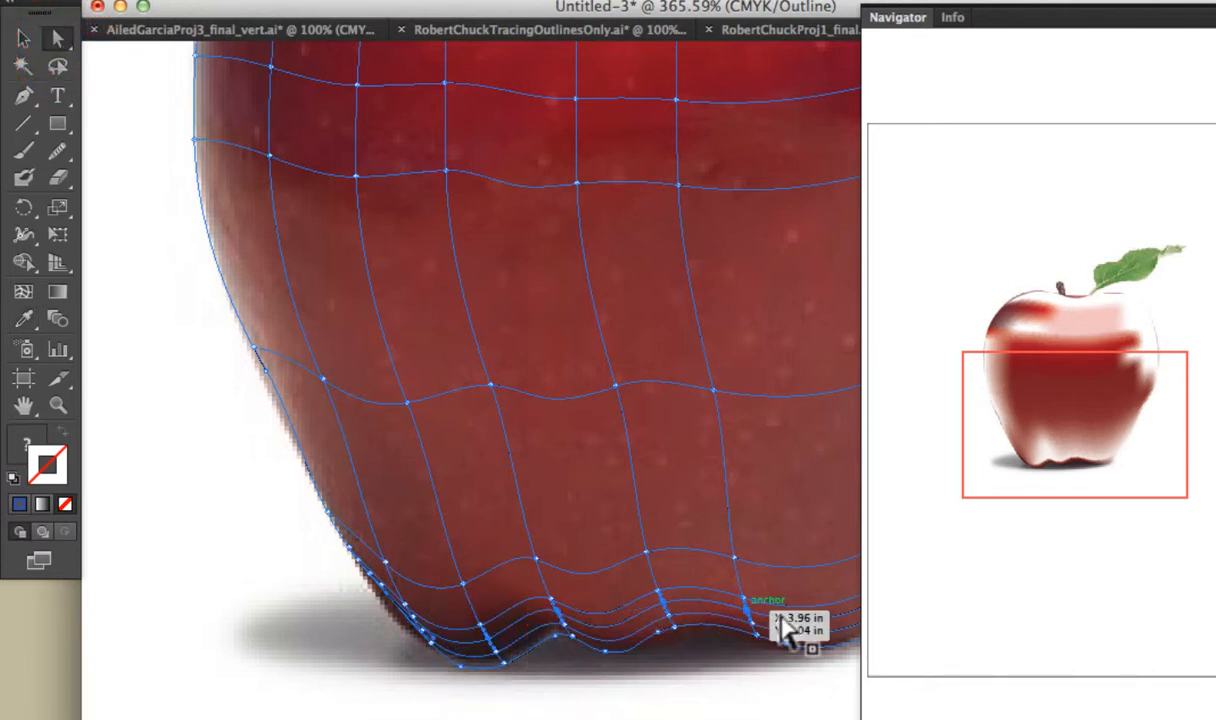
left_click(747, 603, "shift")
left_click(24, 318)
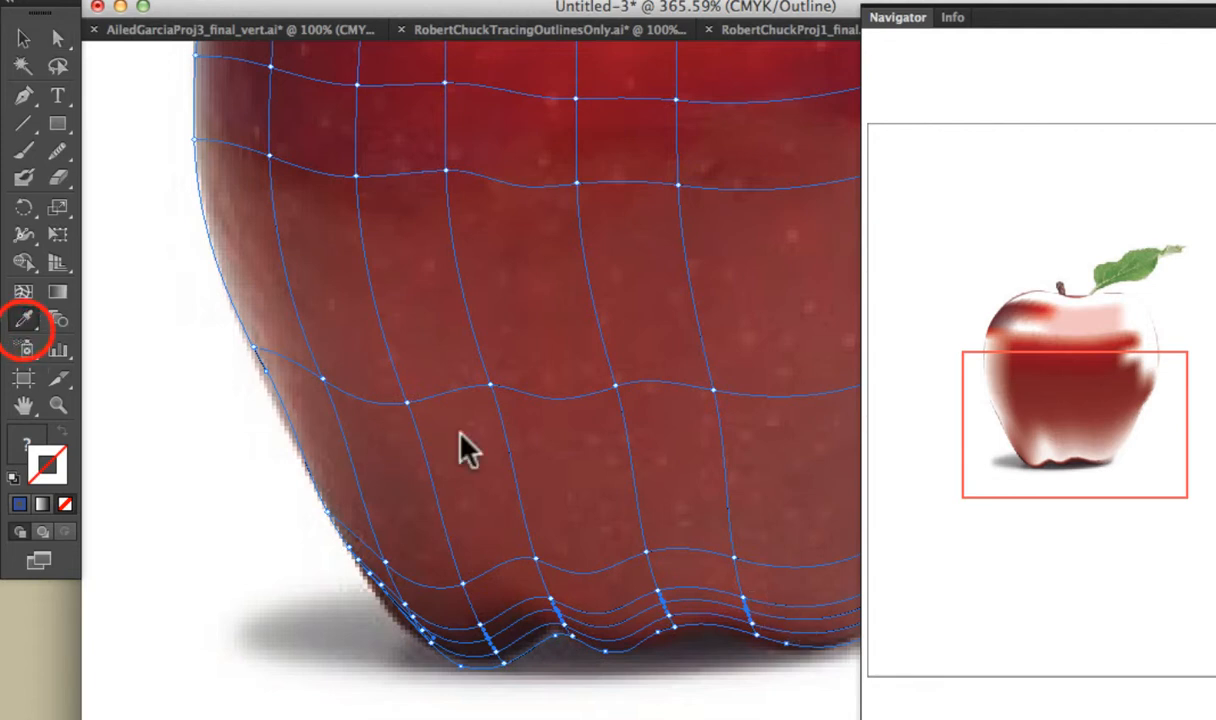
left_click(600, 548)
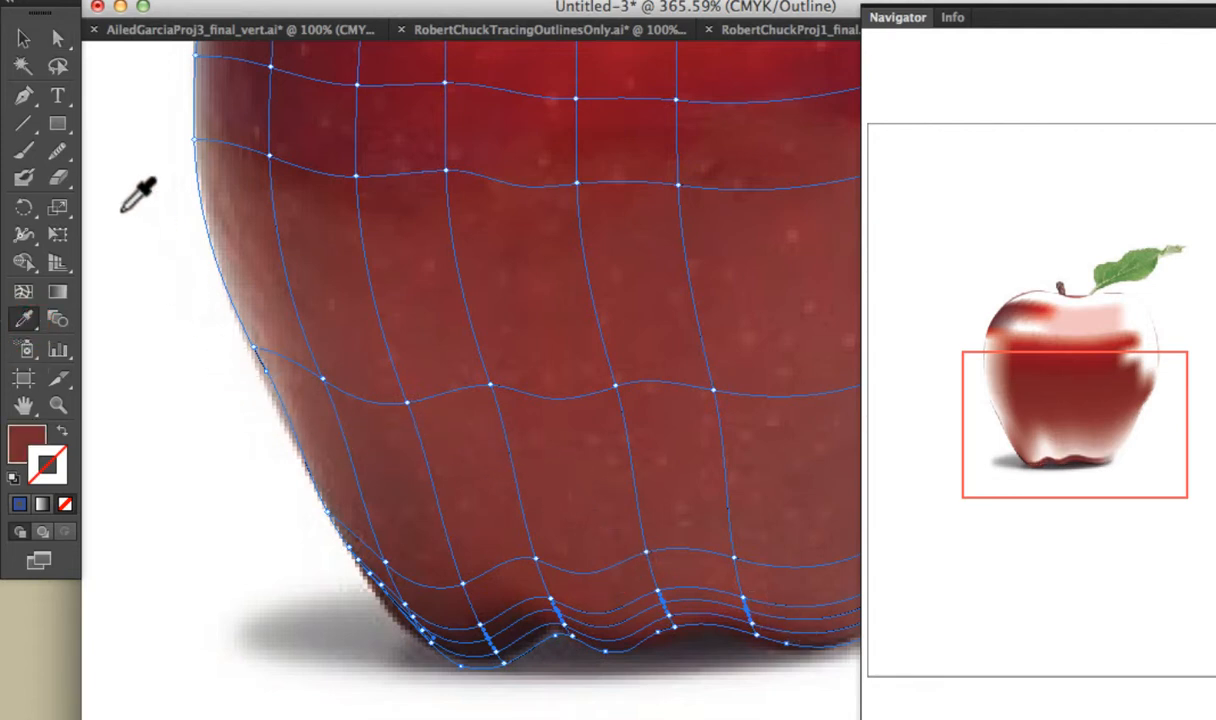
Select the topmost row of the closely spaced base mesh lines and fill its points with the brownish red sampled from the lower body.
left_click(54, 36)
left_click(479, 622)
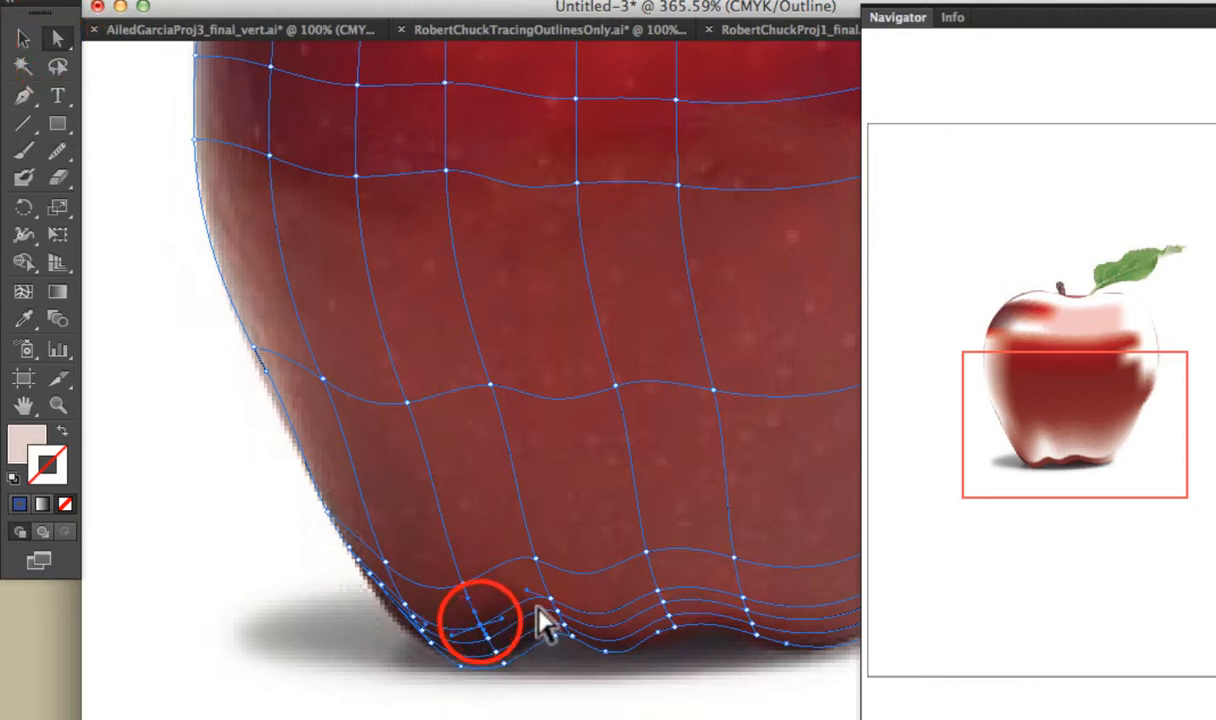
scroll(745, 598, "right", 5)
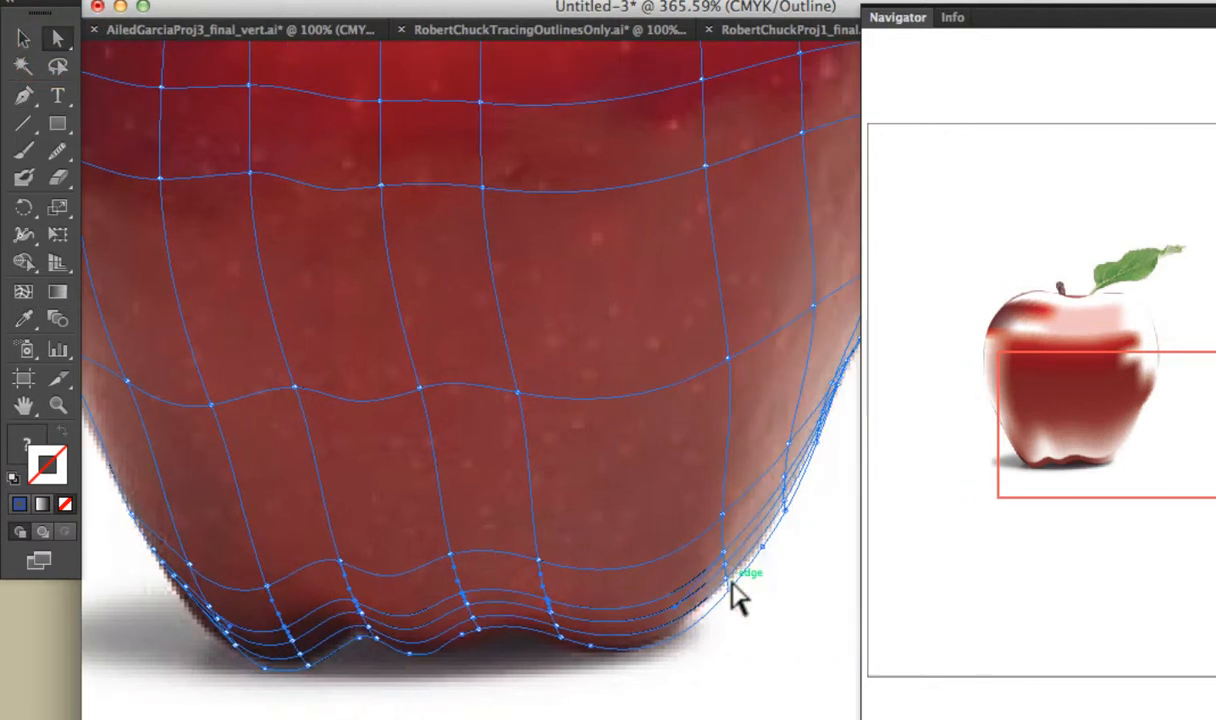
left_click(24, 318)
left_click(290, 551)
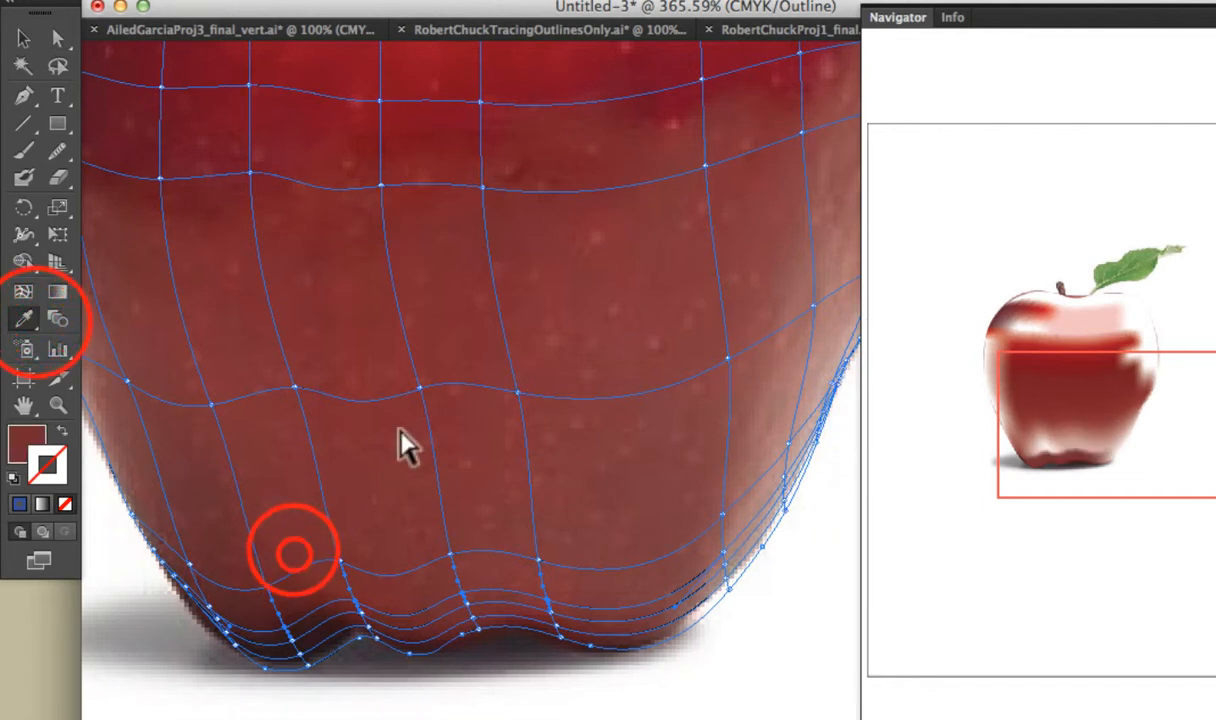
left_click(845, 283)
left_click(383, 486)
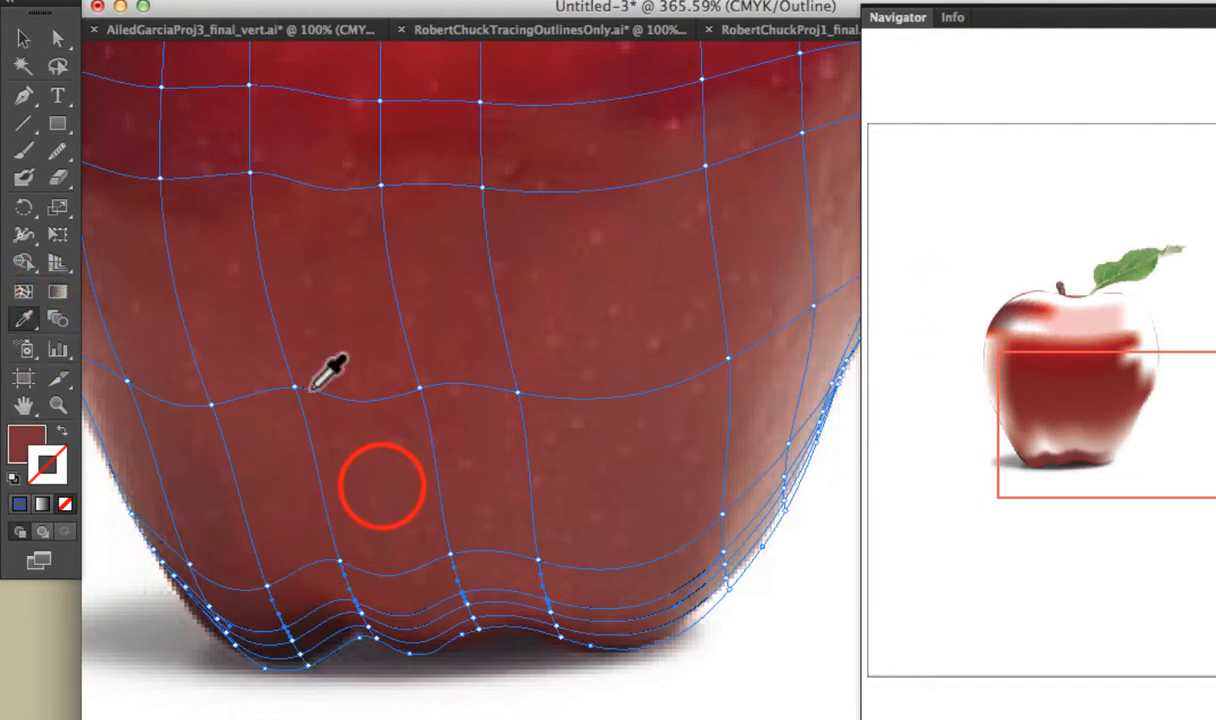
Select the row of mesh points across the apple's lower body and fill them with the muted red sampled just above that row.
left_click(57, 42)
left_click_drag(128, 380, 422, 398)
left_click(517, 392, "shift")
left_click(728, 358, "shift")
left_click(813, 306, "shift")
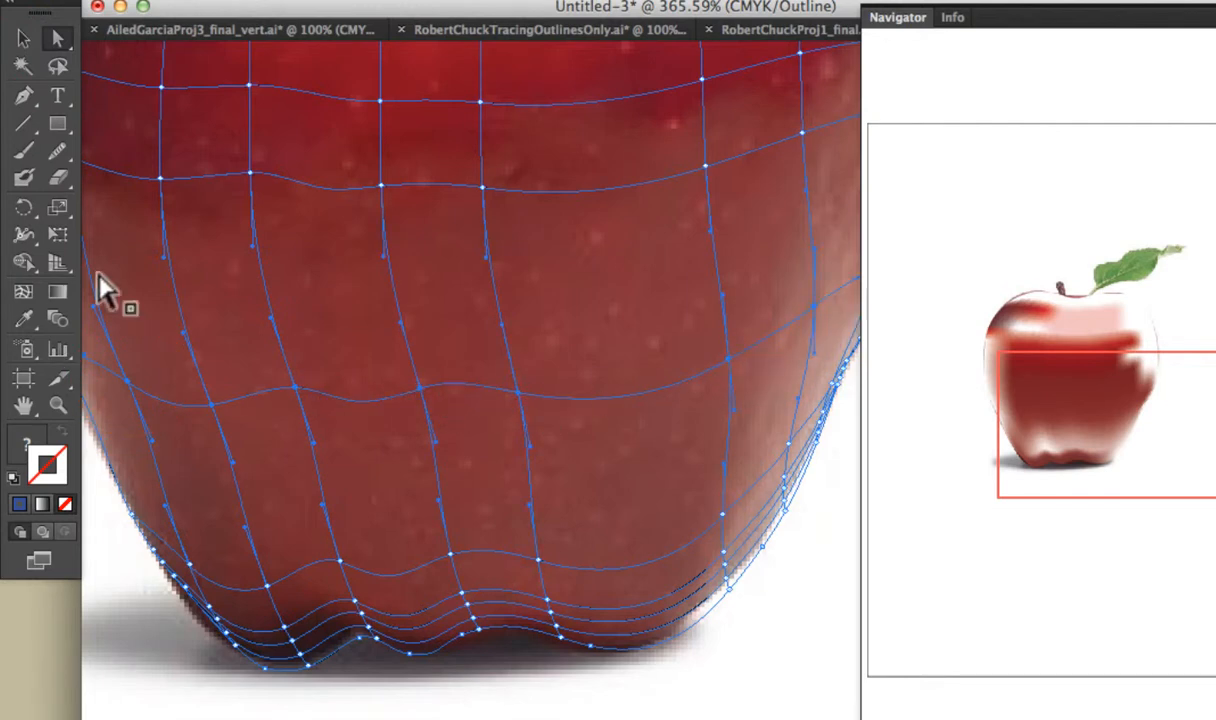
left_click(27, 316)
left_click(357, 350)
Lasso the mesh row between the lower-body row and the base lines, and fill it with the muted red sampled from the lower body.
left_click(54, 41)
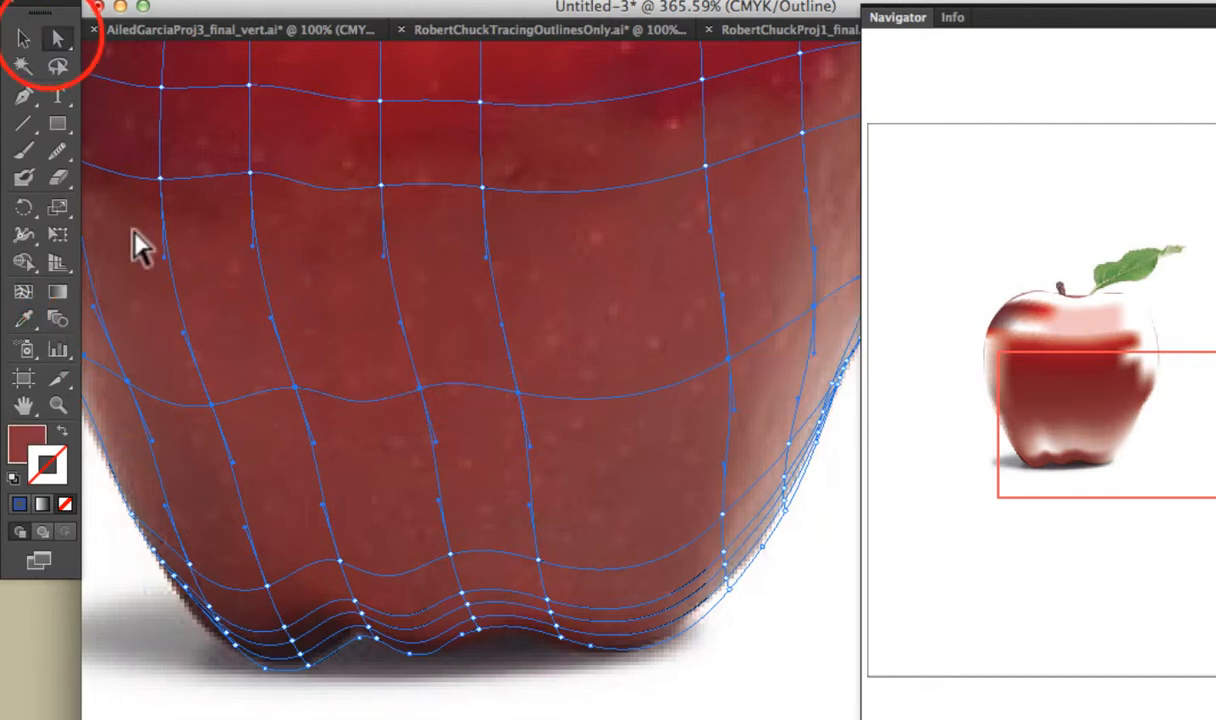
left_click(60, 70)
mouse_move(155, 510)
left_mouse_down()
mouse_move(269, 600)
mouse_move(711, 543)
mouse_move(635, 452)
left_mouse_up()
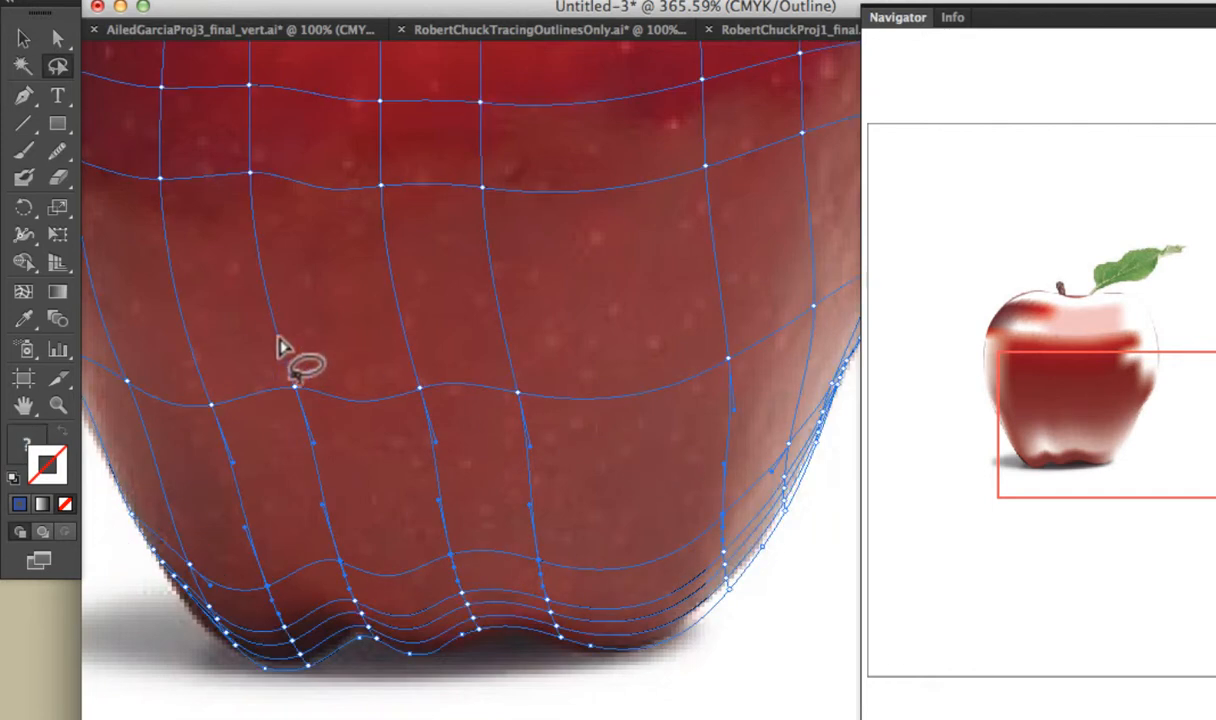
left_click(27, 318)
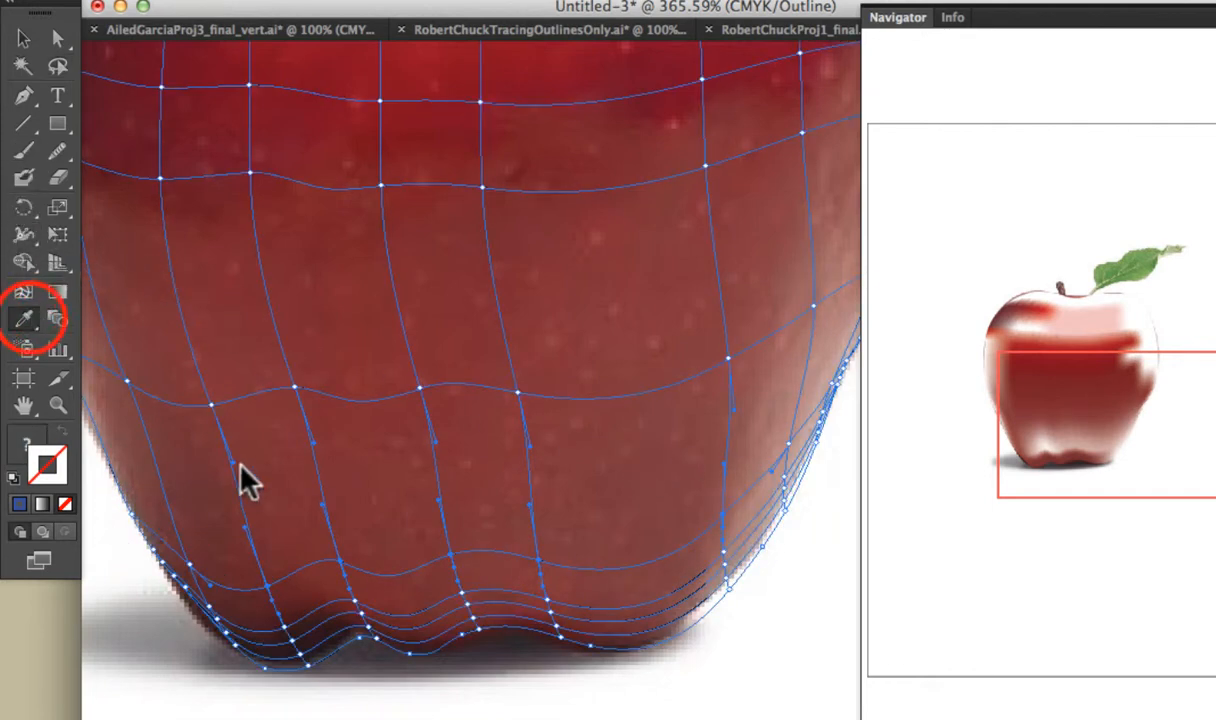
left_click(276, 502)
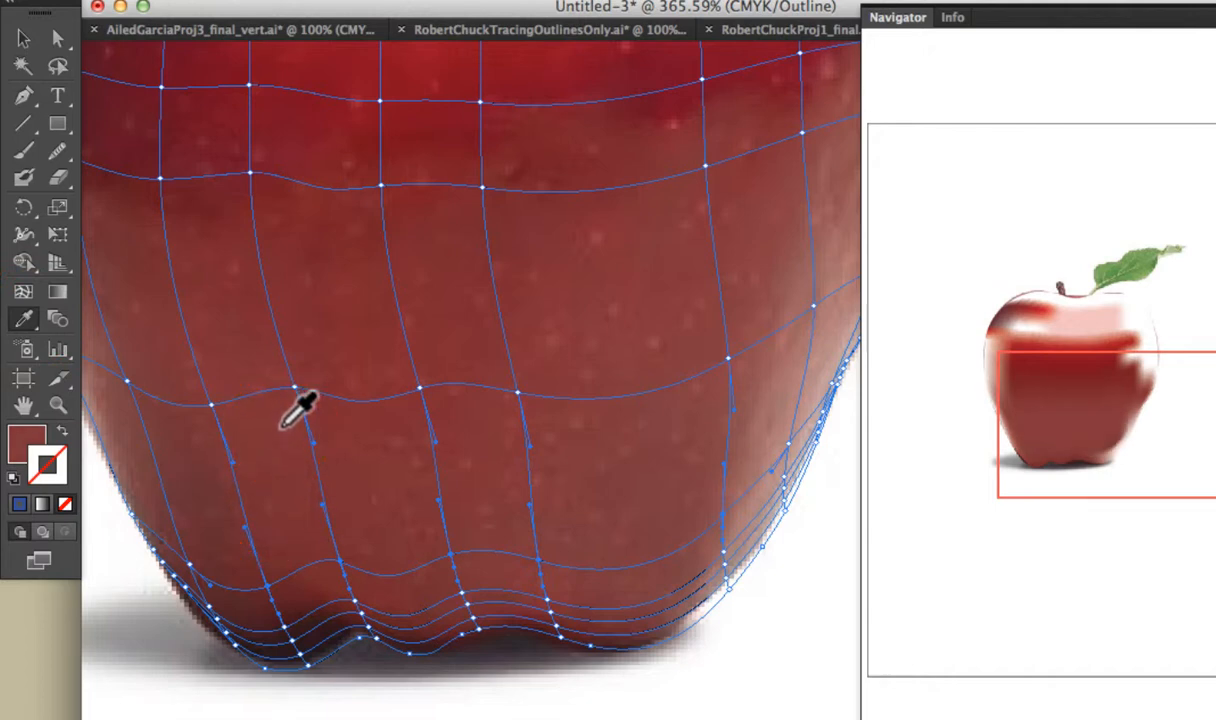
left_click(263, 350)
left_click(252, 318)
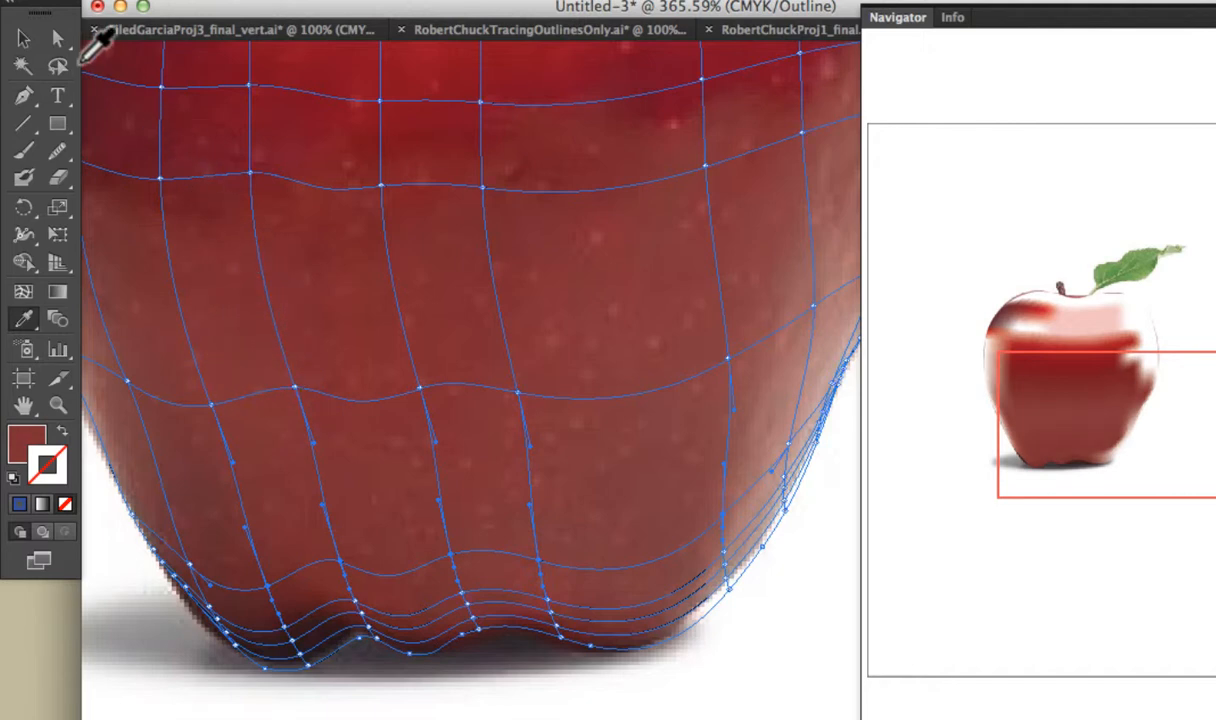
Select the mesh point near the apple's right edge below the highlight and fill it with the pinkish red sampled beside it.
left_click(26, 41)
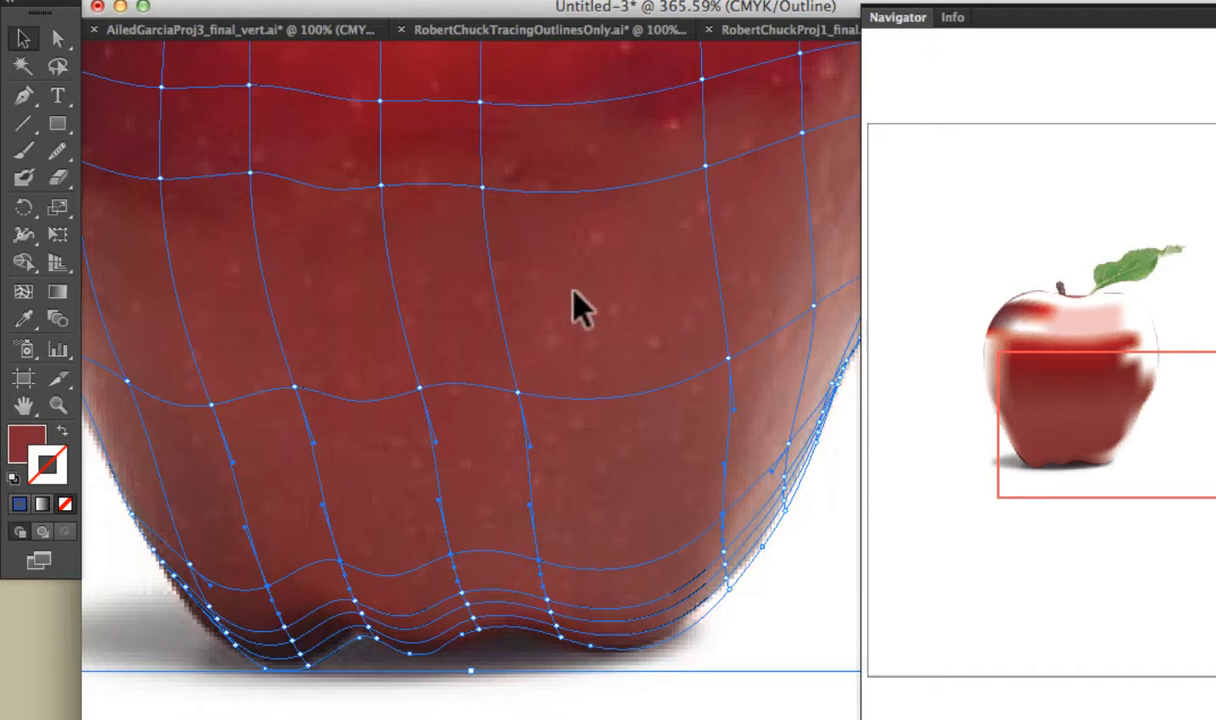
scroll(578, 308, "up", 5)
scroll(578, 308, "right", 3)
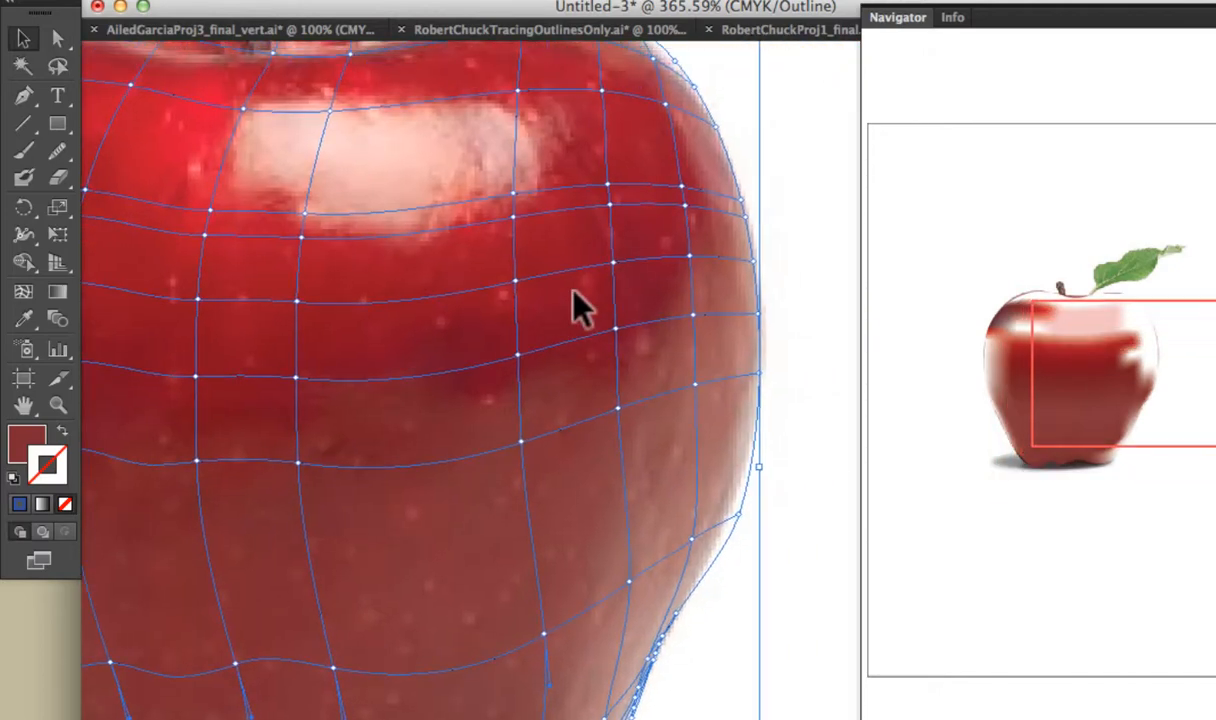
left_click(689, 257)
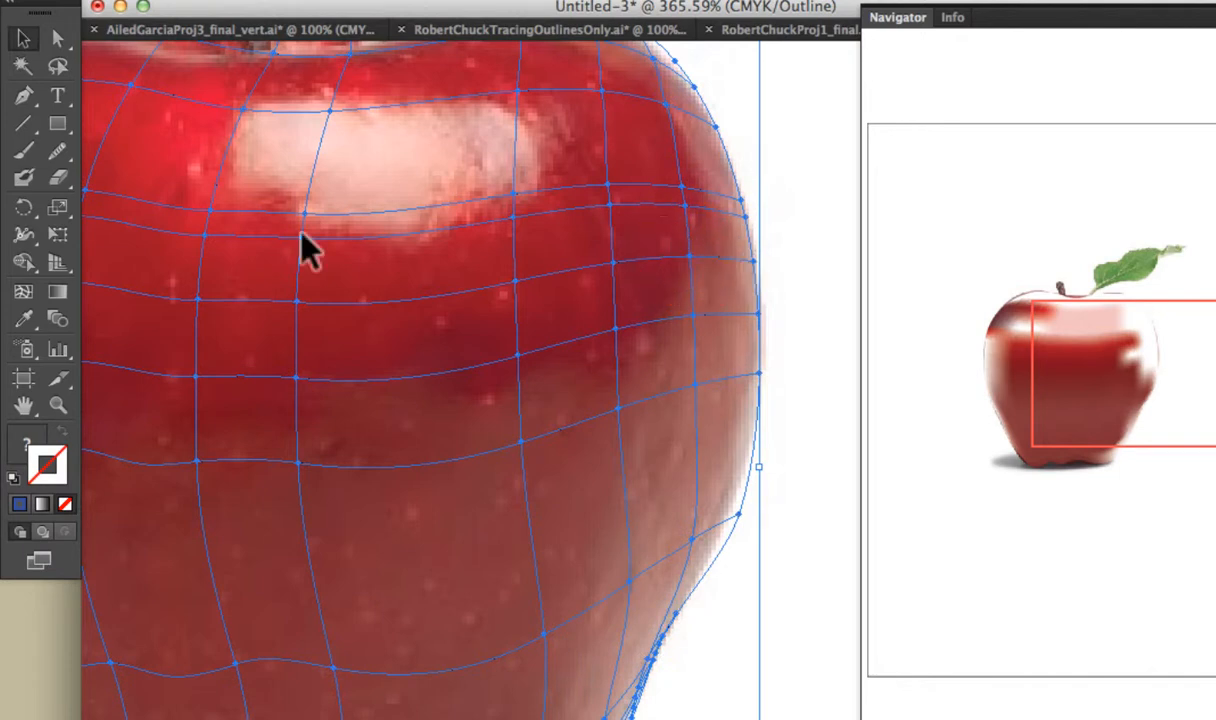
left_click(24, 318)
left_click(721, 230)
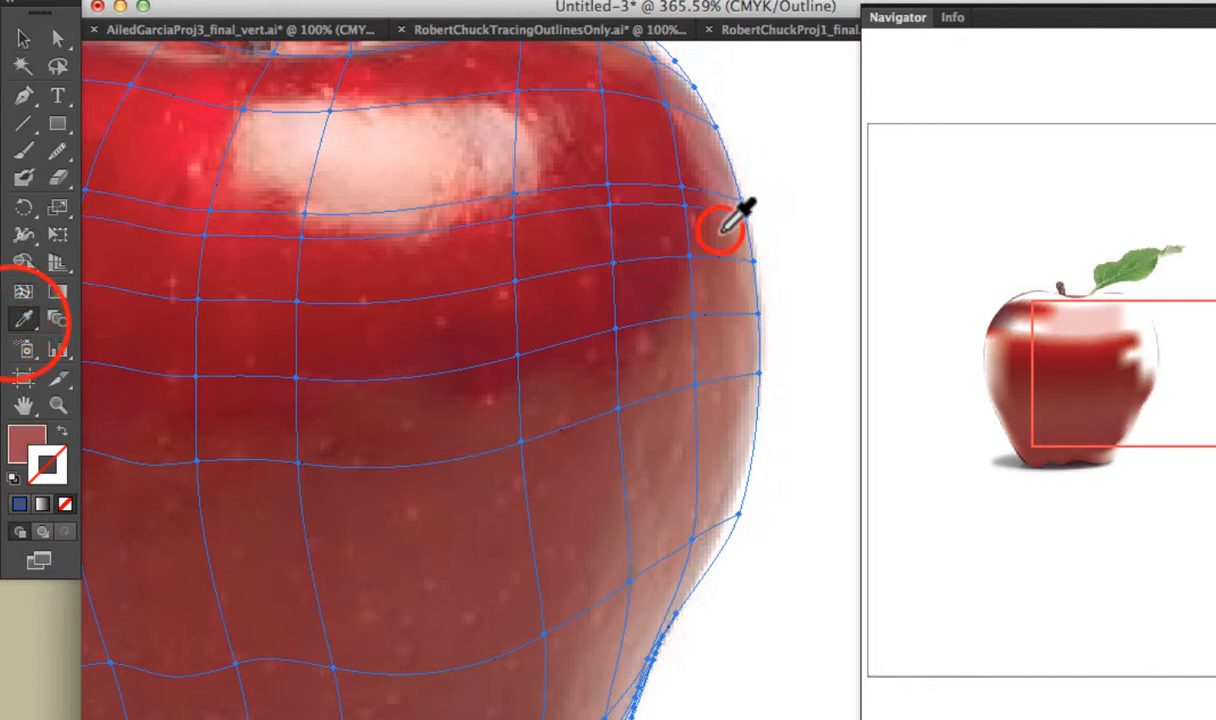
Undo the fill applied to the whole mesh, and fill only the mesh point just inside the apple's right edge with the sampled pinkish red.
key("super+z")
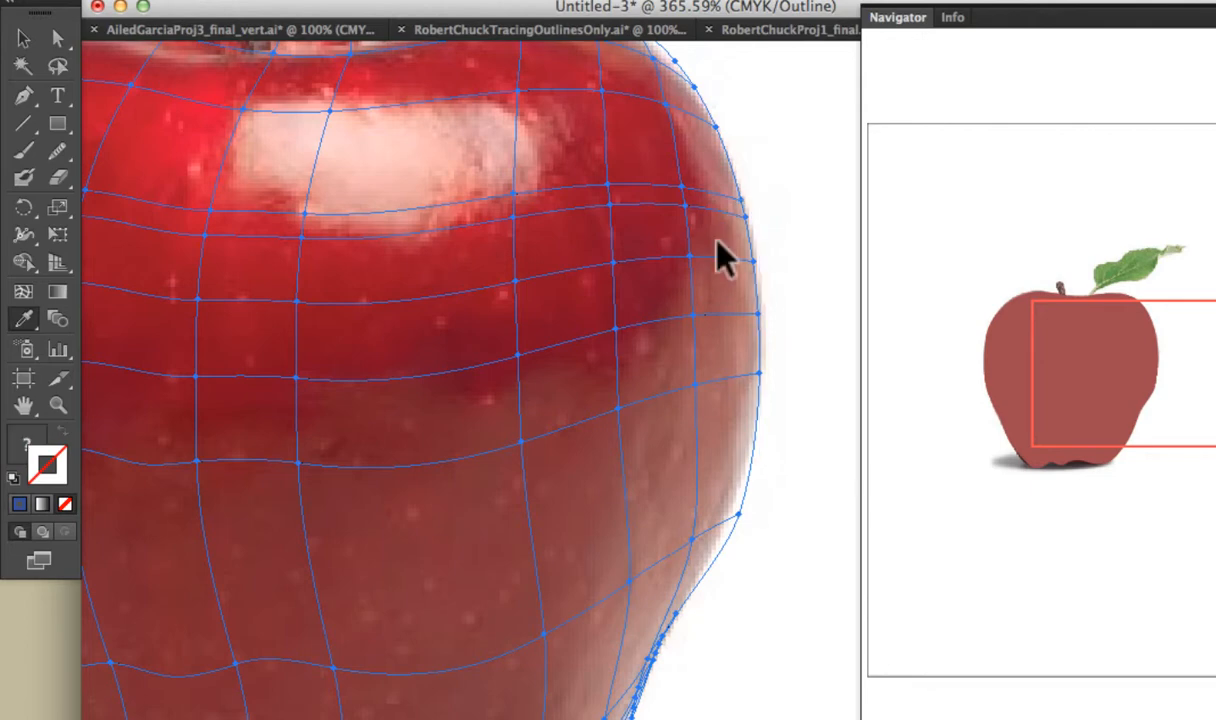
left_click(56, 40)
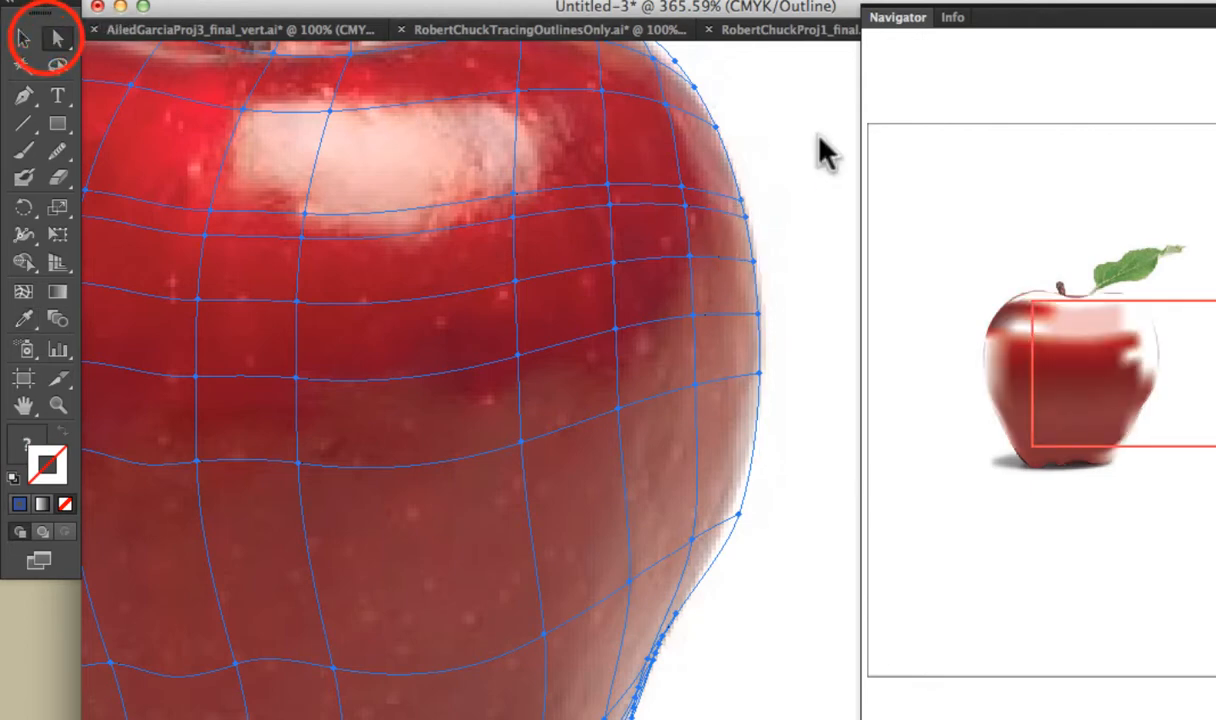
left_click(811, 134)
left_click(693, 268)
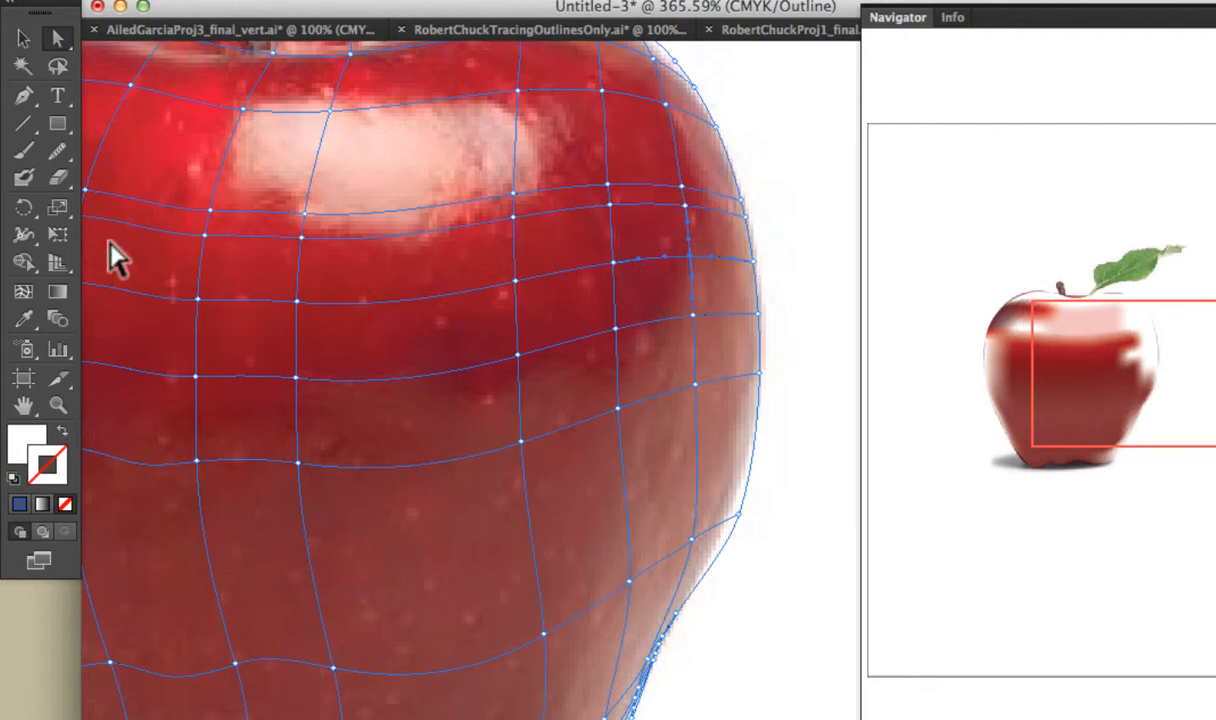
left_click(26, 320)
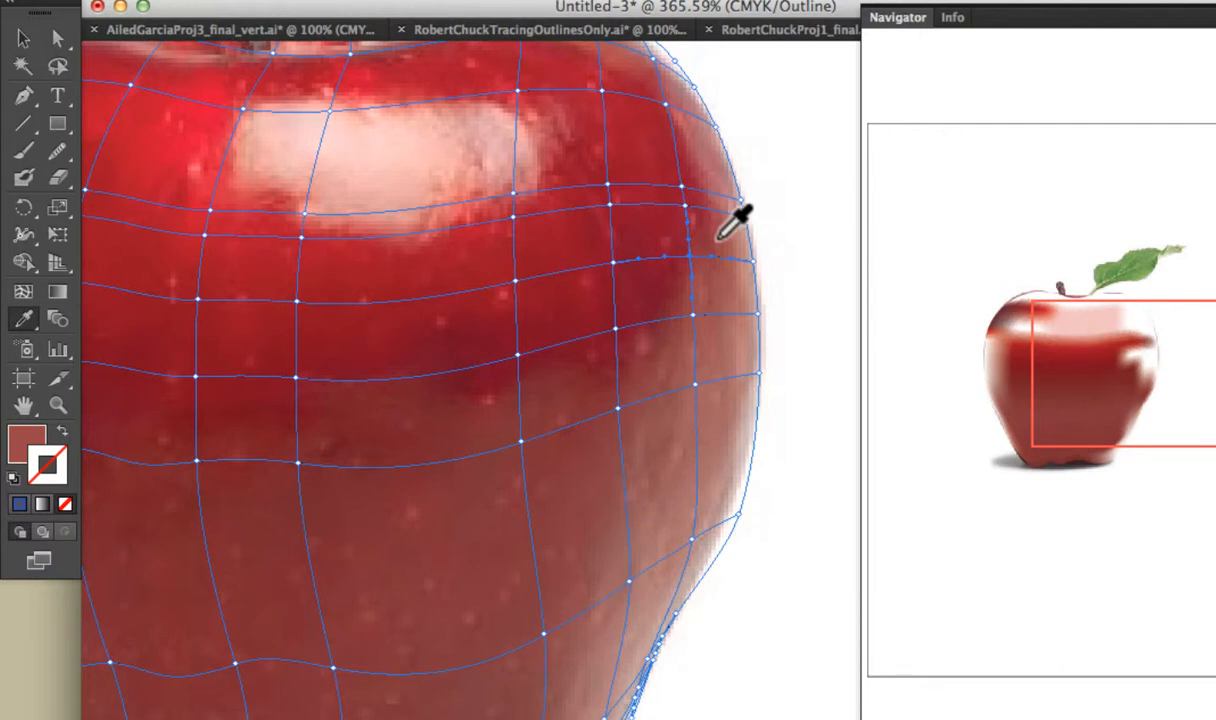
Fill the mesh point directly below and the outline point on the same row with pinkish tones sampled beside each.
key("a")
left_click(693, 315)
key("i")
left_click(722, 294)
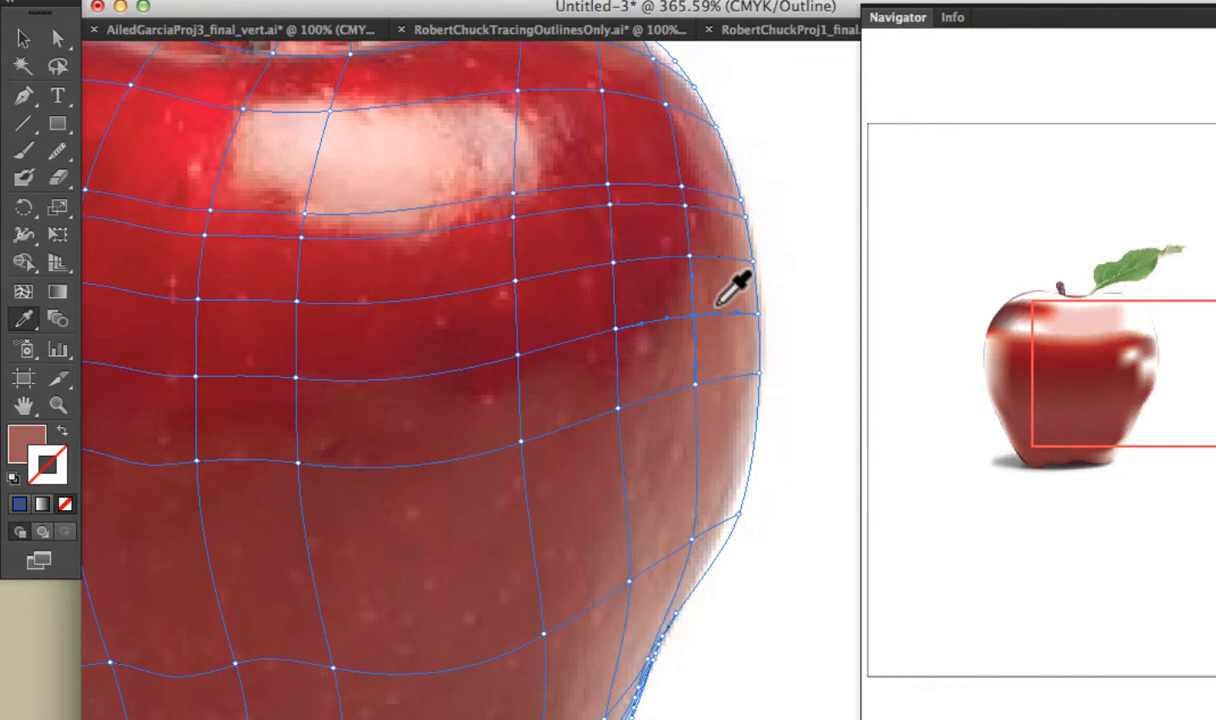
left_click(758, 314)
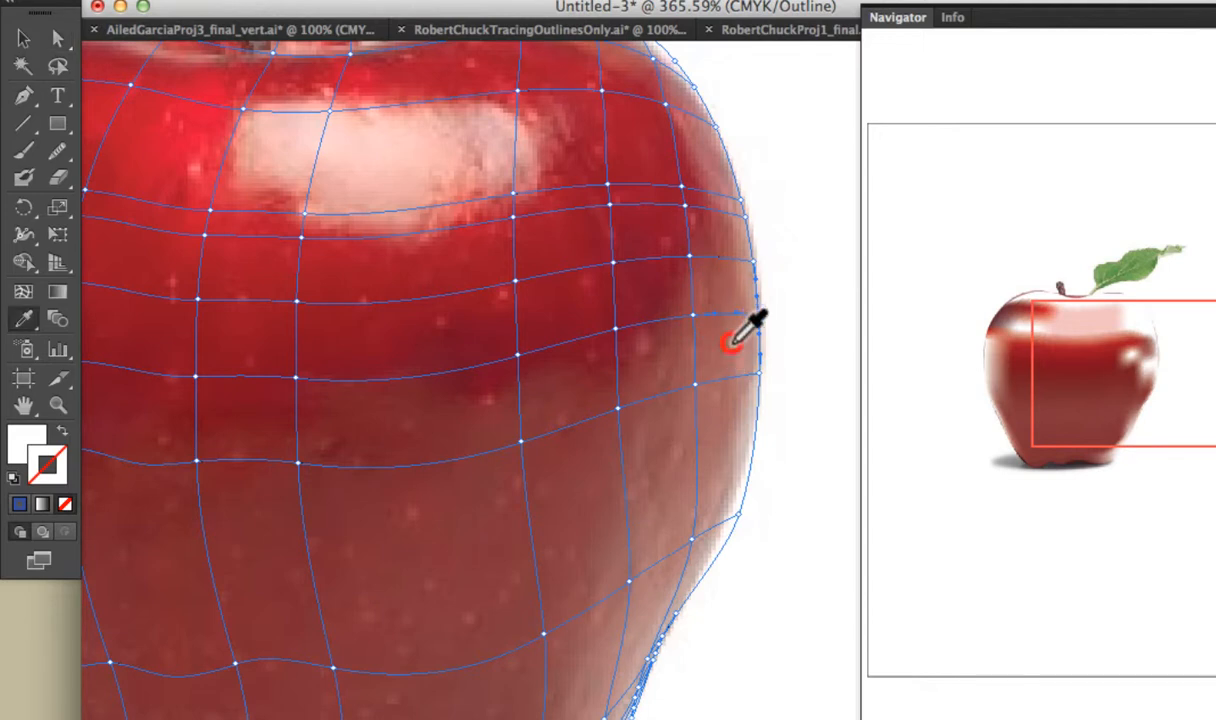
left_click(732, 341)
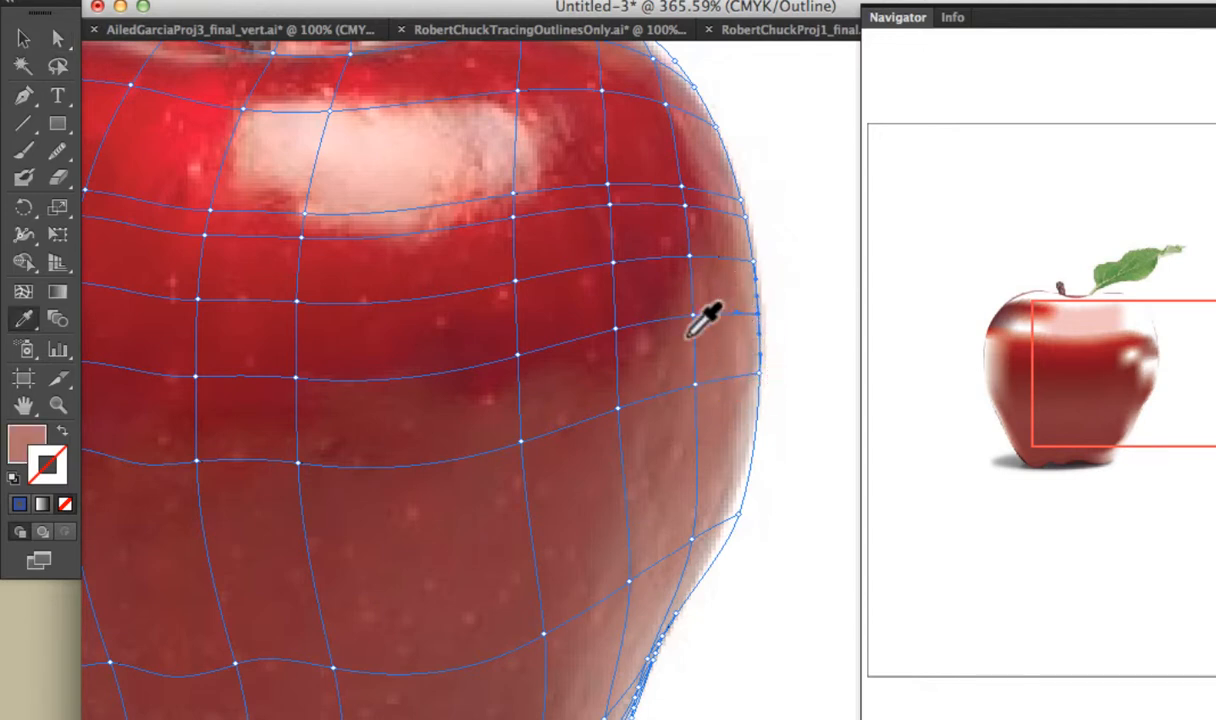
Select the mesh points along the apple's right outline together and fill them with the light salmon pink sampled near that edge.
left_click(57, 38)
left_click(618, 408)
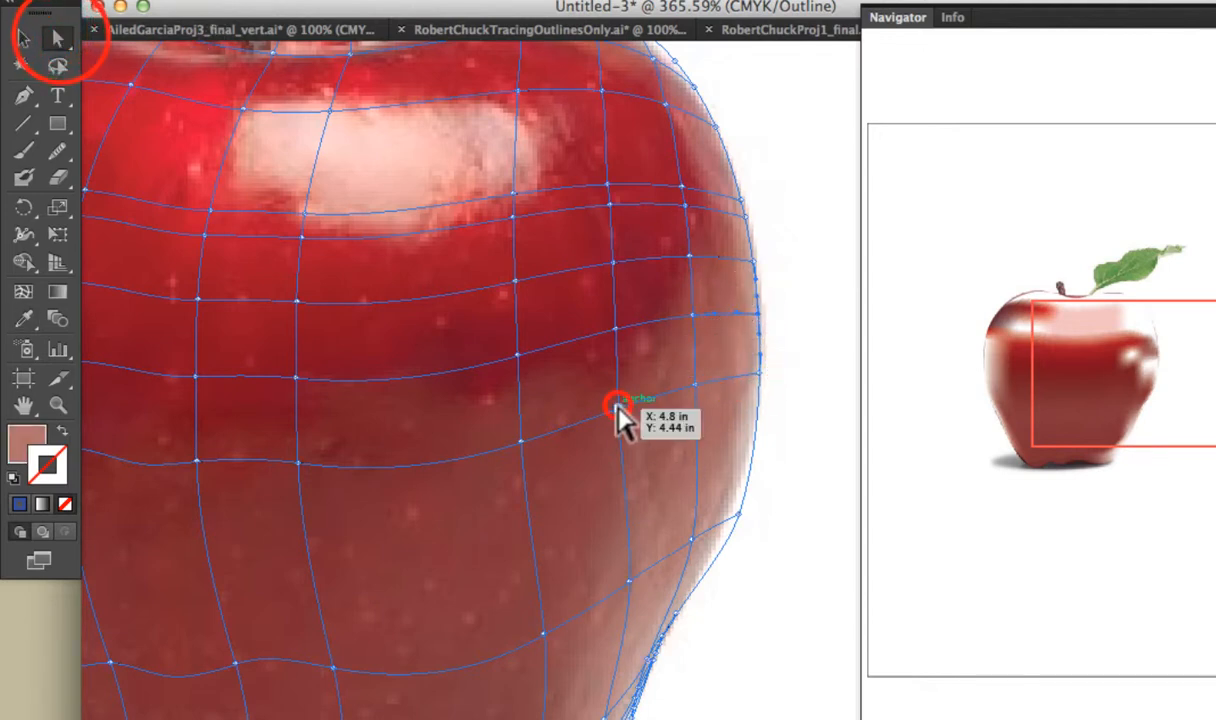
left_click(696, 385, "shift")
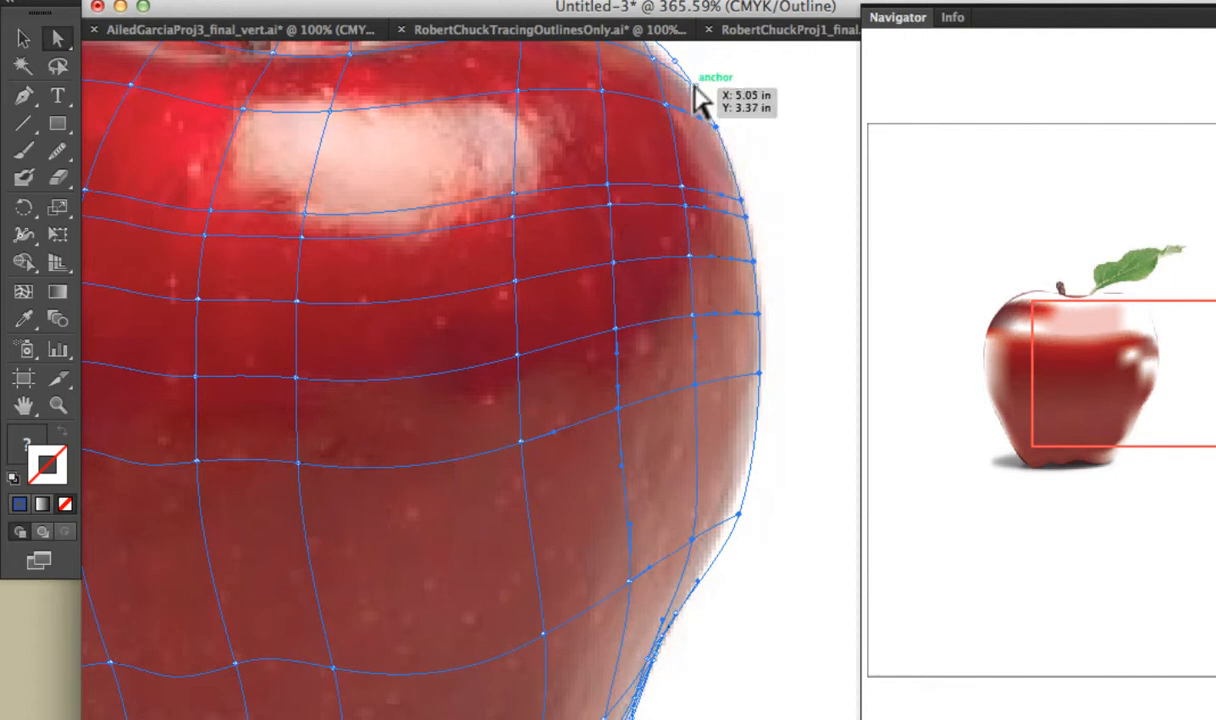
left_click(22, 320)
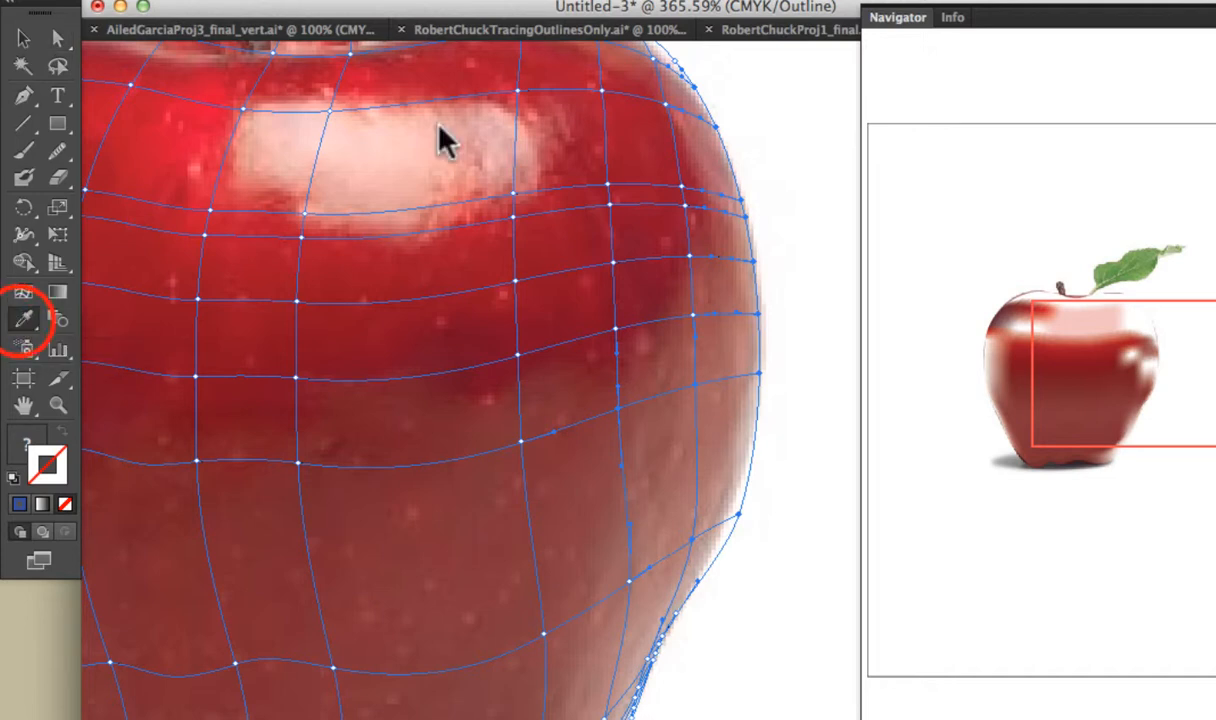
left_click(744, 284)
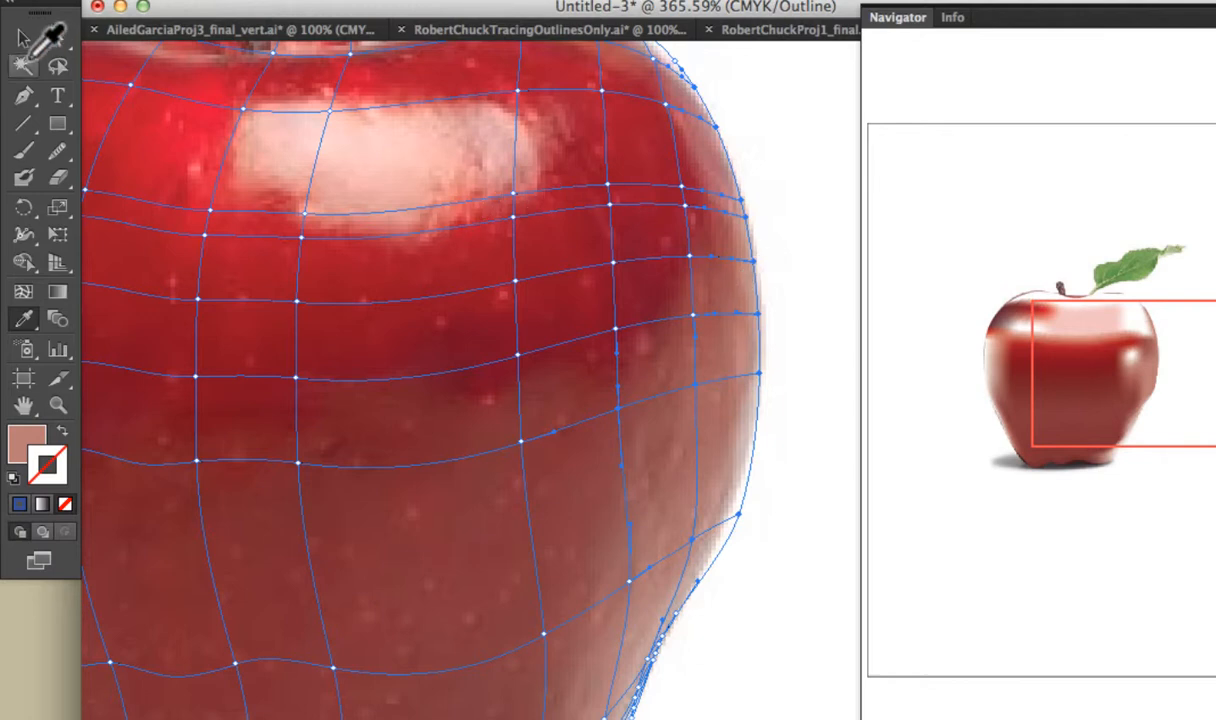
Refill the mesh point inside the right edge with a darker red, and fill the one diagonally below toward the center with sampled muted red.
left_click(690, 255)
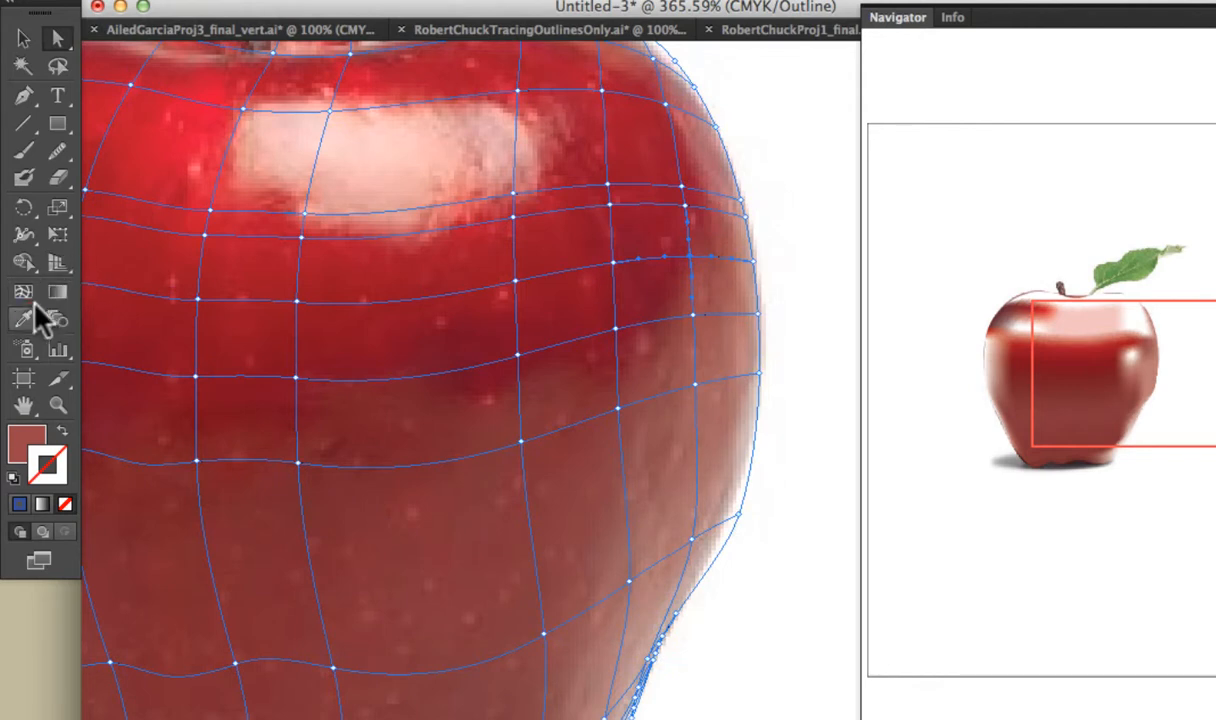
left_click(663, 227)
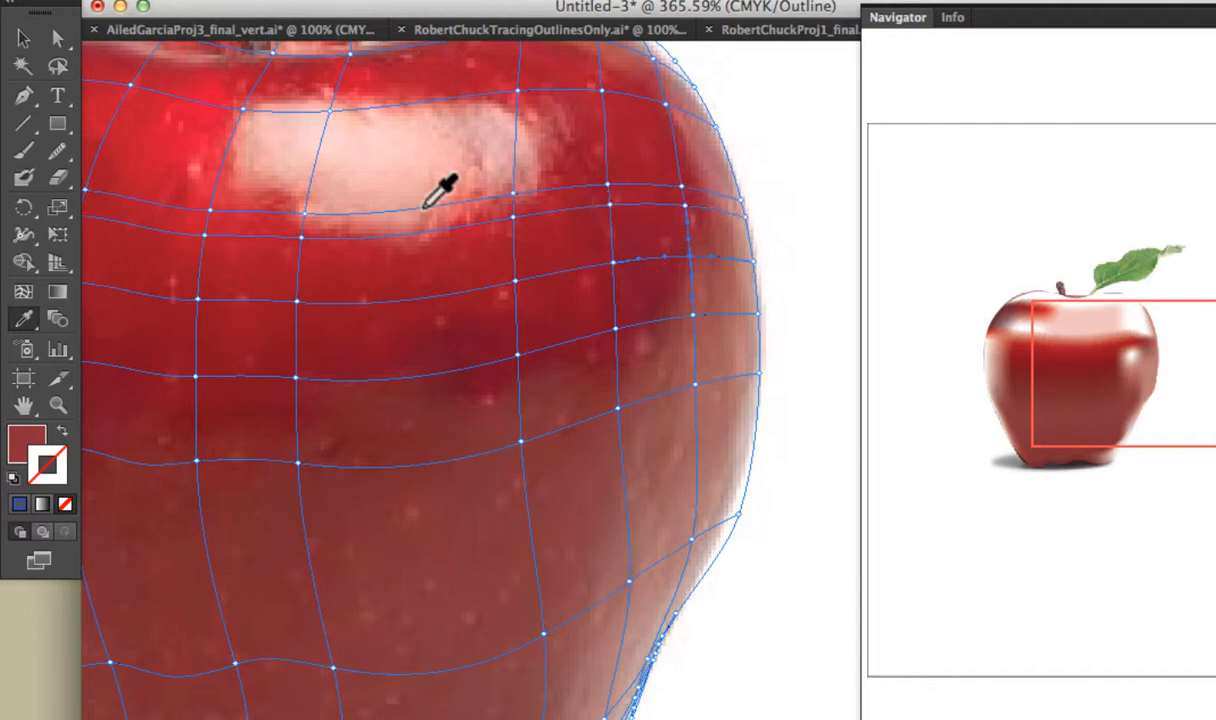
left_click(57, 38)
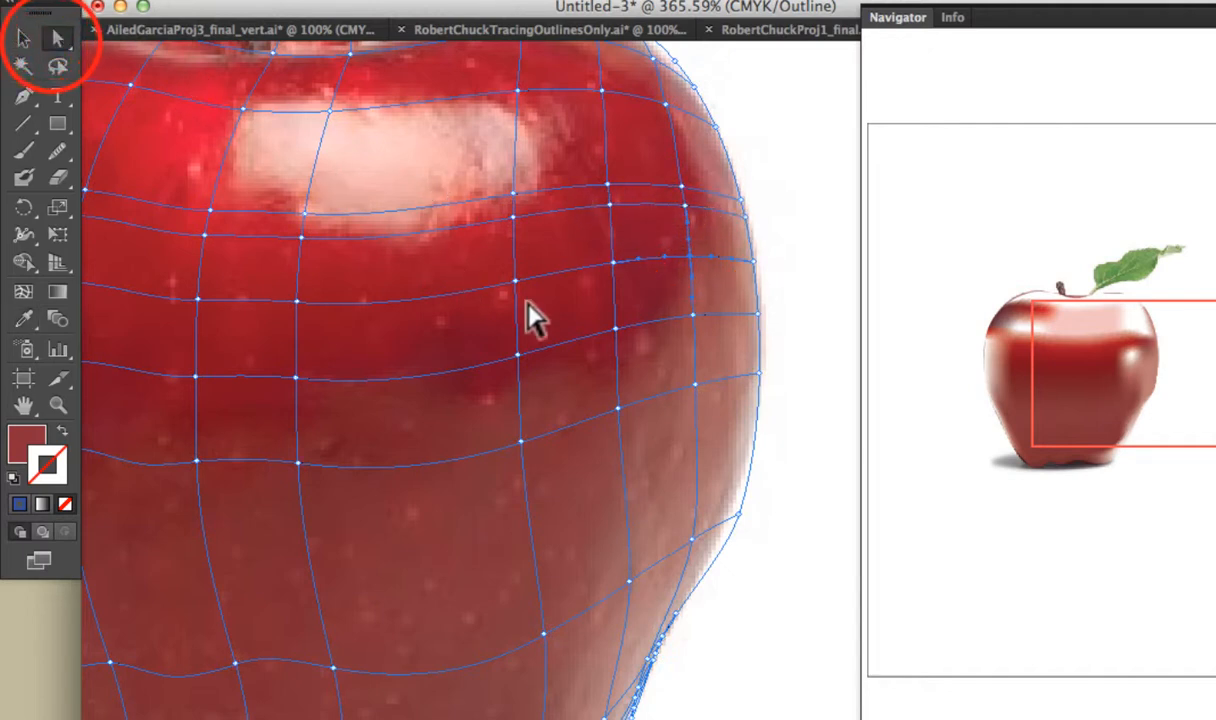
left_click(615, 330)
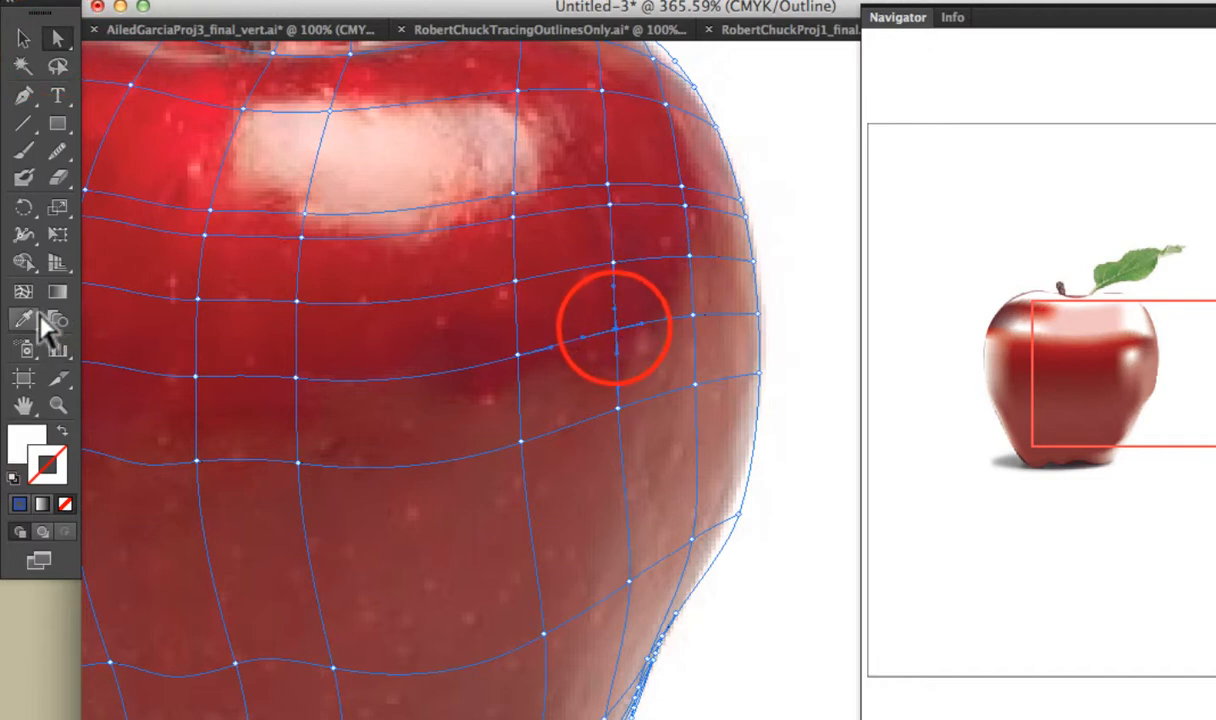
left_click(24, 318)
left_click(585, 358)
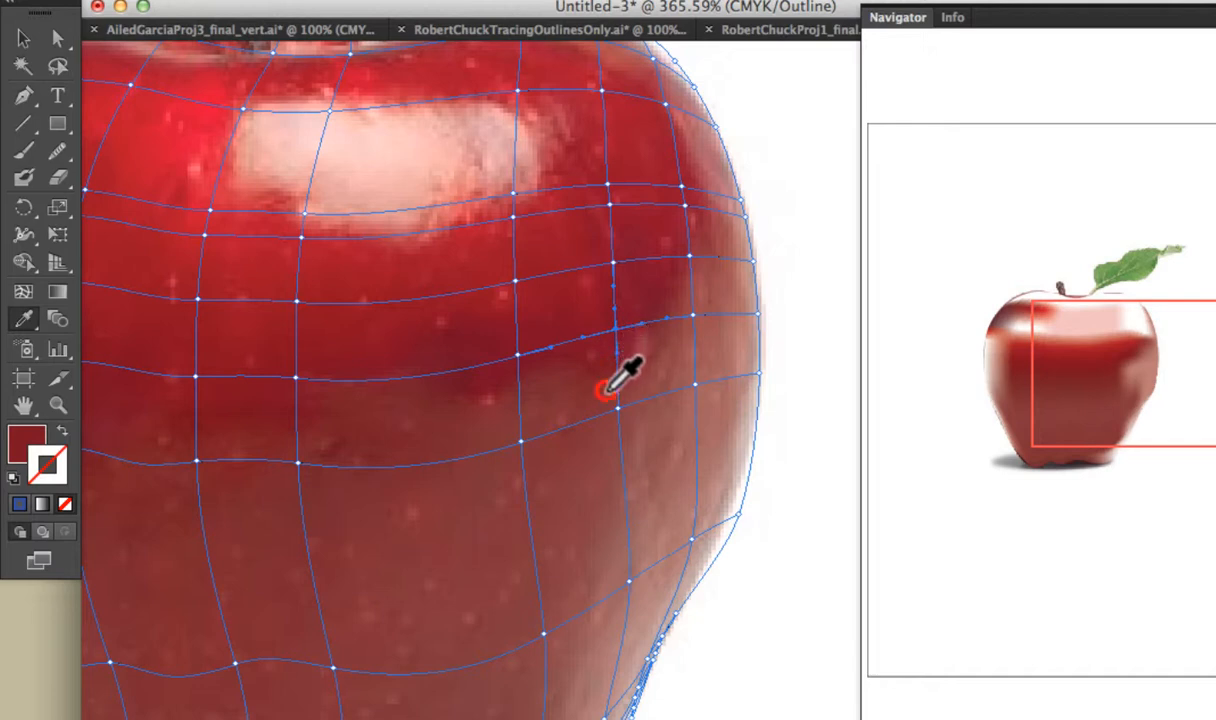
left_click(606, 390)
left_click(613, 399)
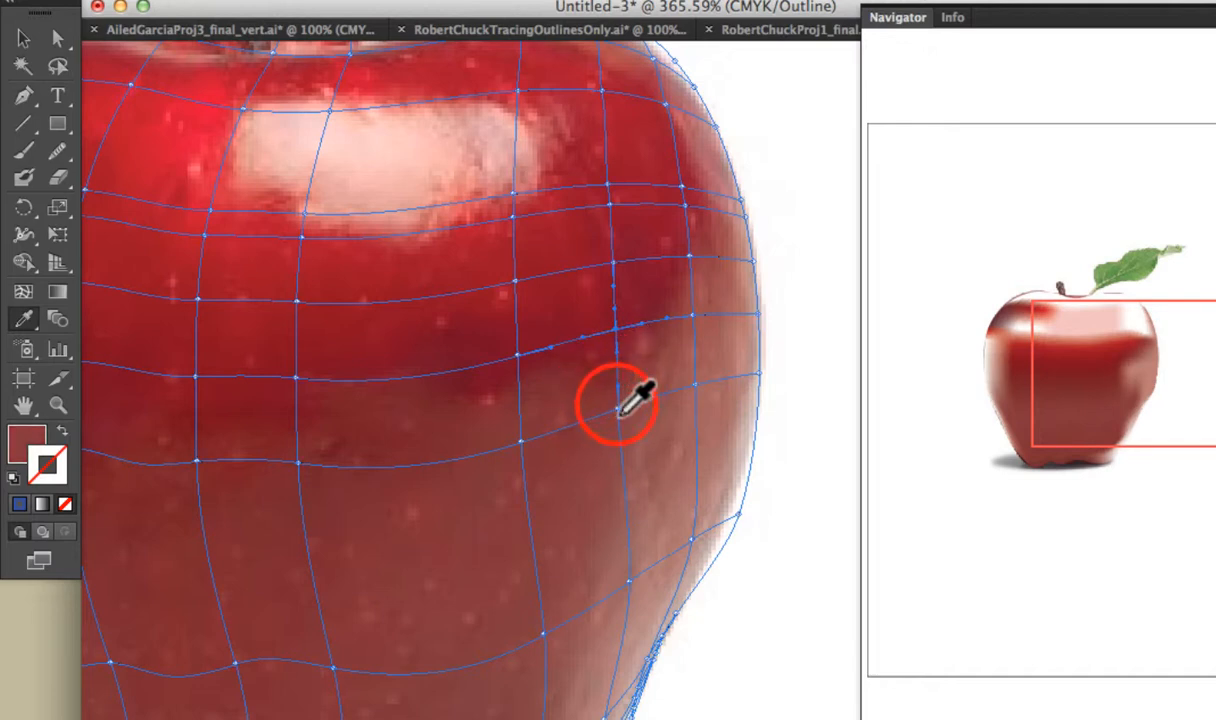
left_click(621, 388)
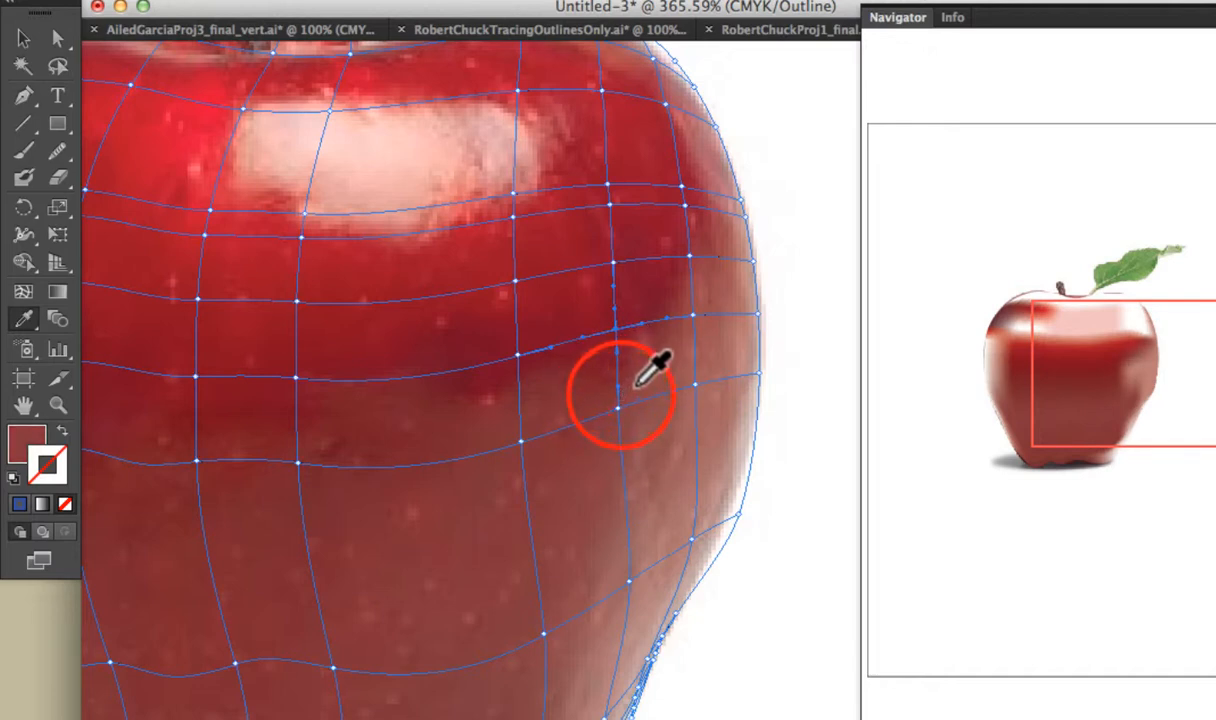
Raise the two mesh points under the highlight and bend the mesh lines between them down along the highlight's lower edge.
left_click(56, 40)
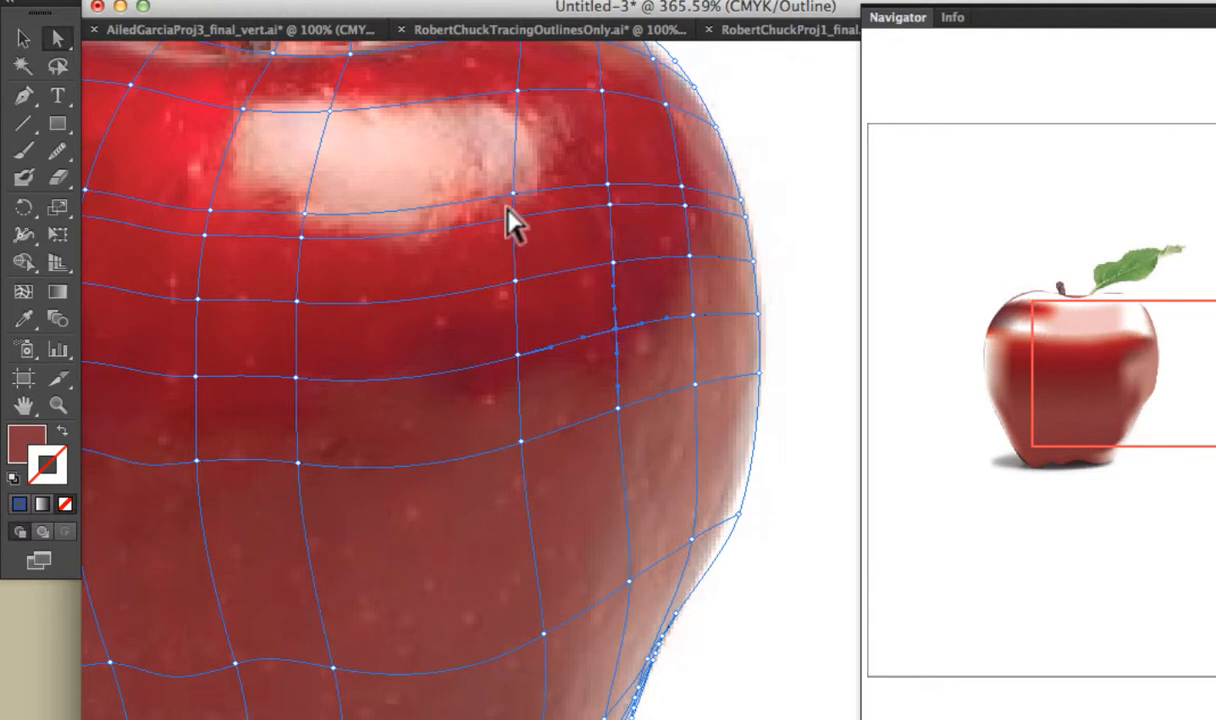
left_click_drag(511, 194, 513, 182)
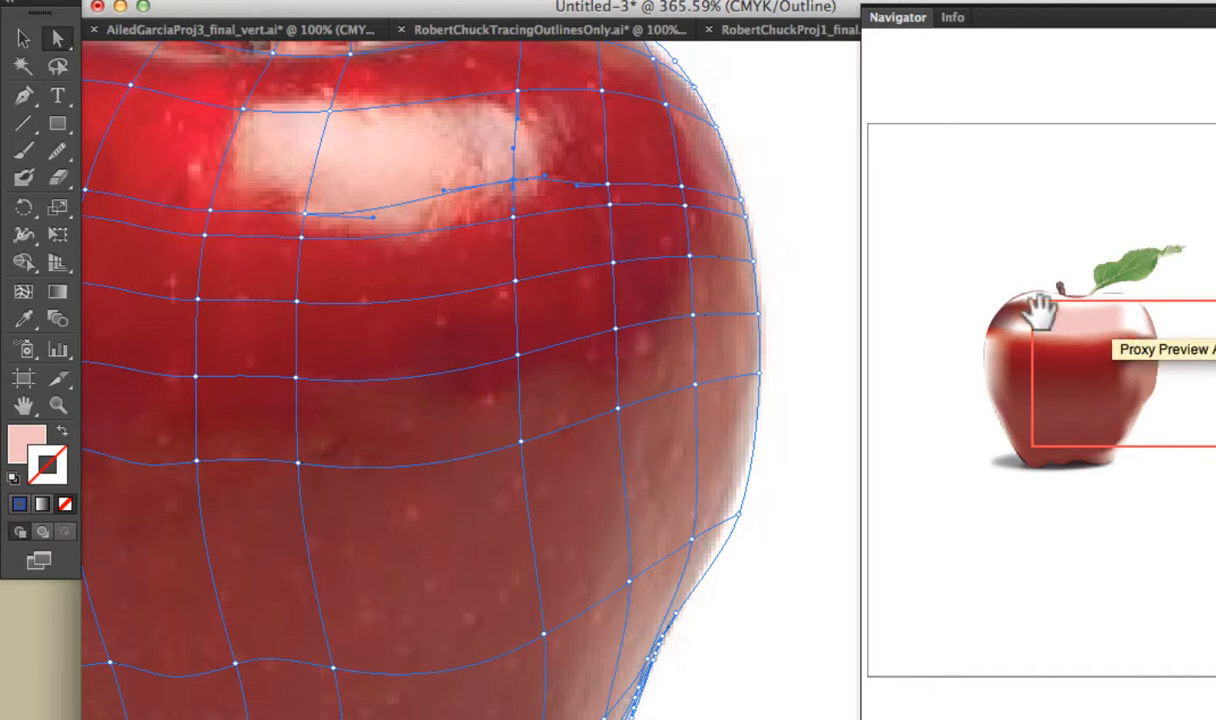
left_click_drag(304, 213, 291, 196)
left_click_drag(445, 189, 375, 263)
left_click_drag(444, 235, 453, 258)
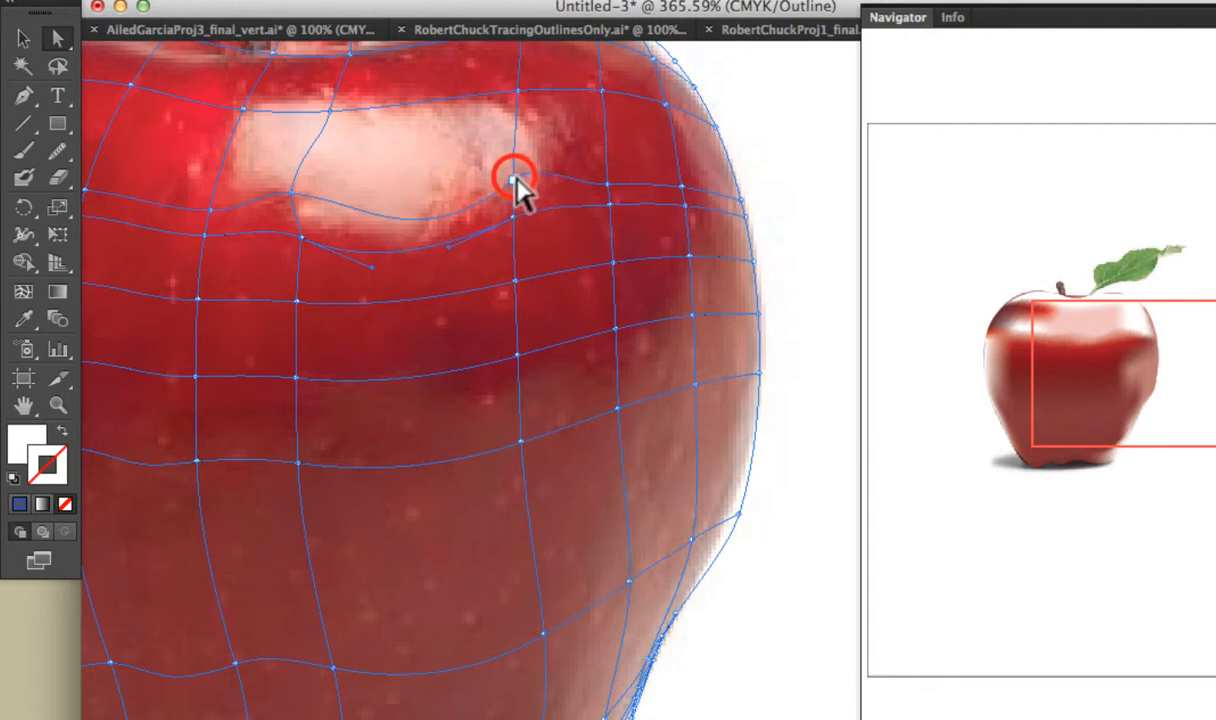
Move the mesh points around the highlight onto its right end and upper edge, and raise the point beyond its lower-left corner.
left_click_drag(514, 181, 545, 183)
left_click_drag(515, 92, 510, 101)
left_click_drag(327, 108, 327, 100)
mouse_move(209, 206)
left_mouse_down()
mouse_move(236, 190)
mouse_move(214, 184)
left_mouse_up()
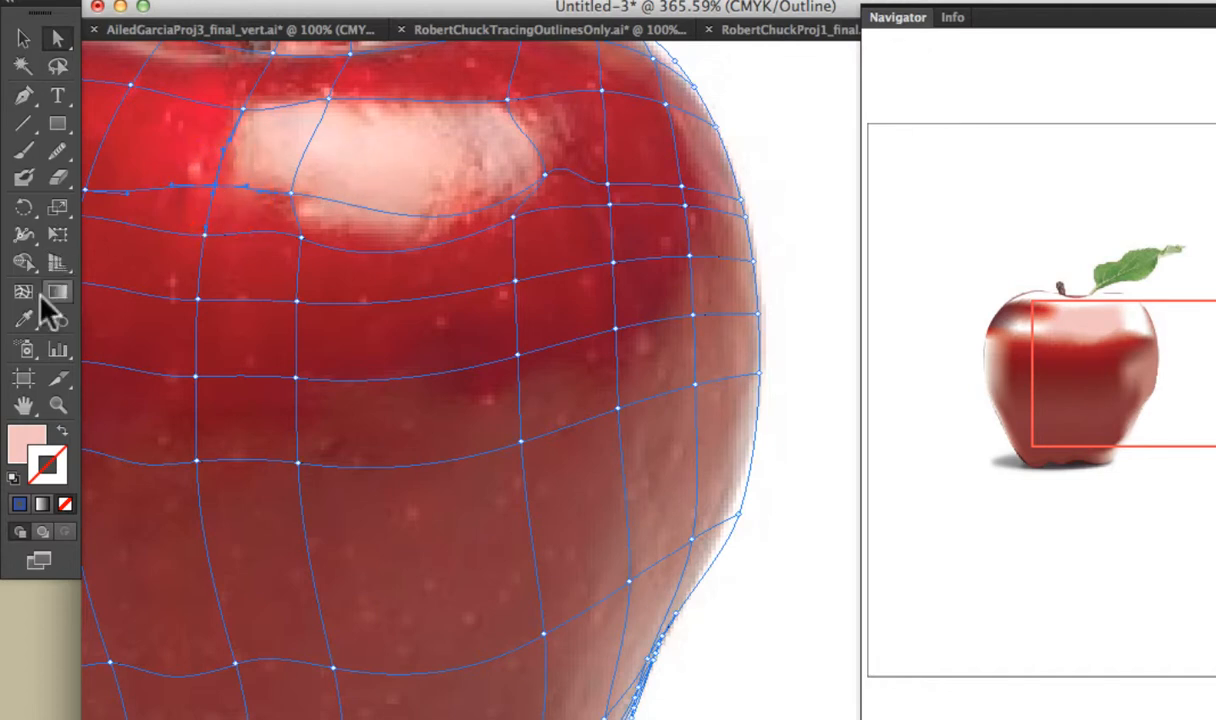
Fill the raised mesh point beyond the highlight's lower-left corner with the salmon red sampled between it and the highlight.
left_click(24, 318)
left_click(227, 169)
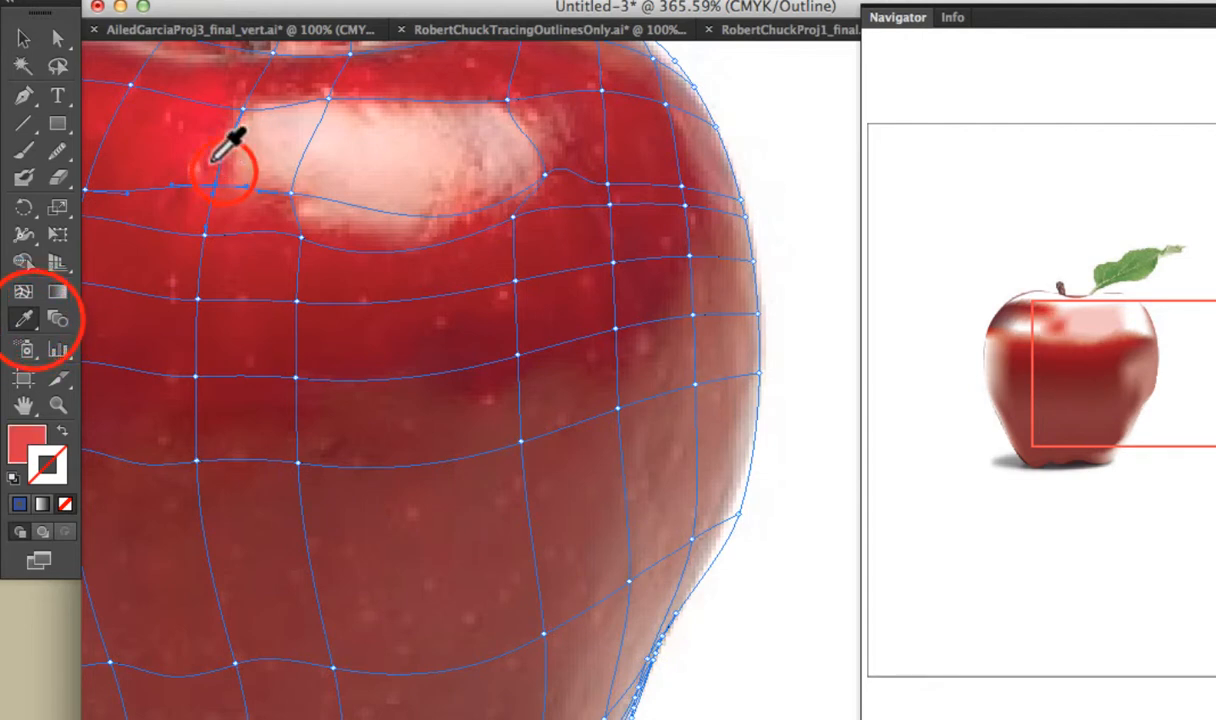
left_click(222, 192)
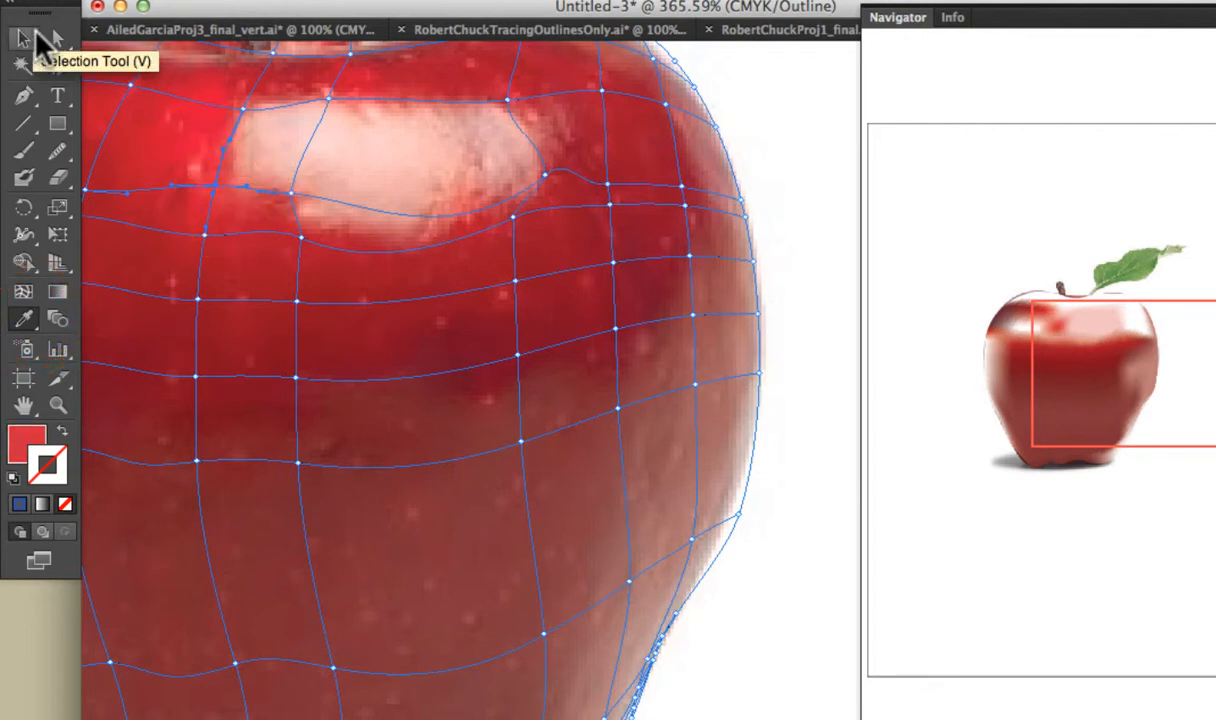
left_click(240, 181)
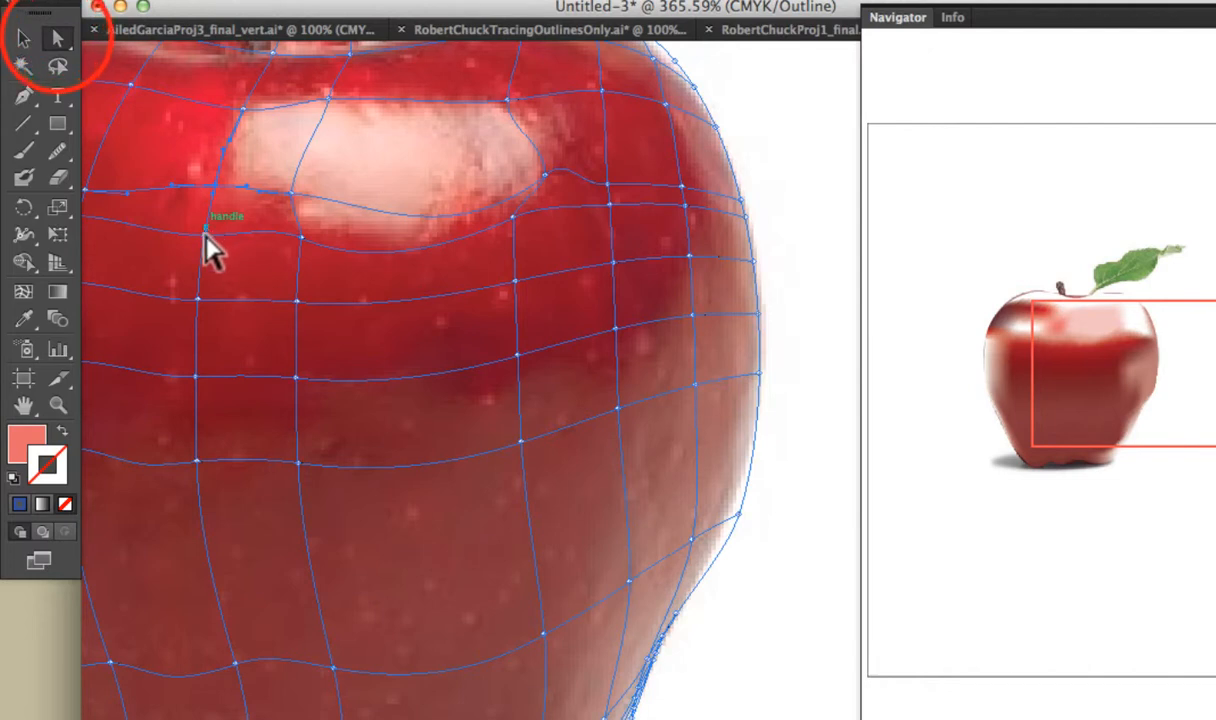
Fill the mesh point below it and the next point on that row, under the highlight, with reds sampled beside each.
left_click(205, 233)
left_click(25, 318)
left_click(243, 205)
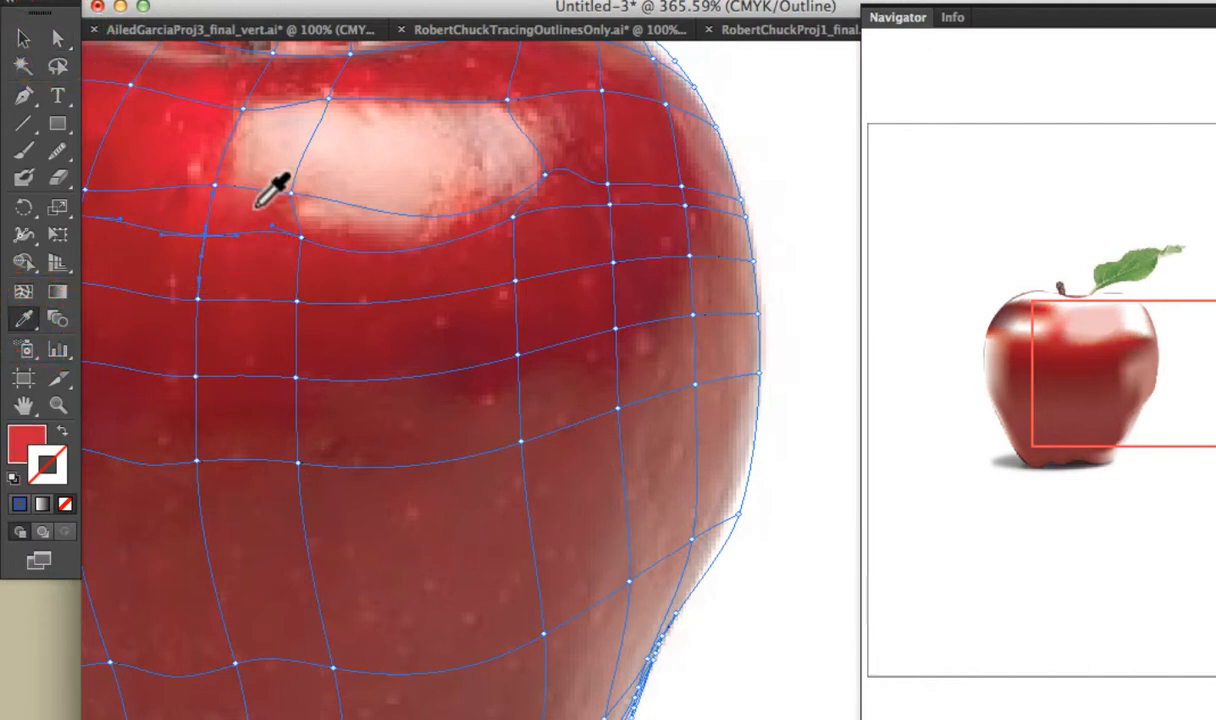
left_click(57, 38)
left_click(298, 233)
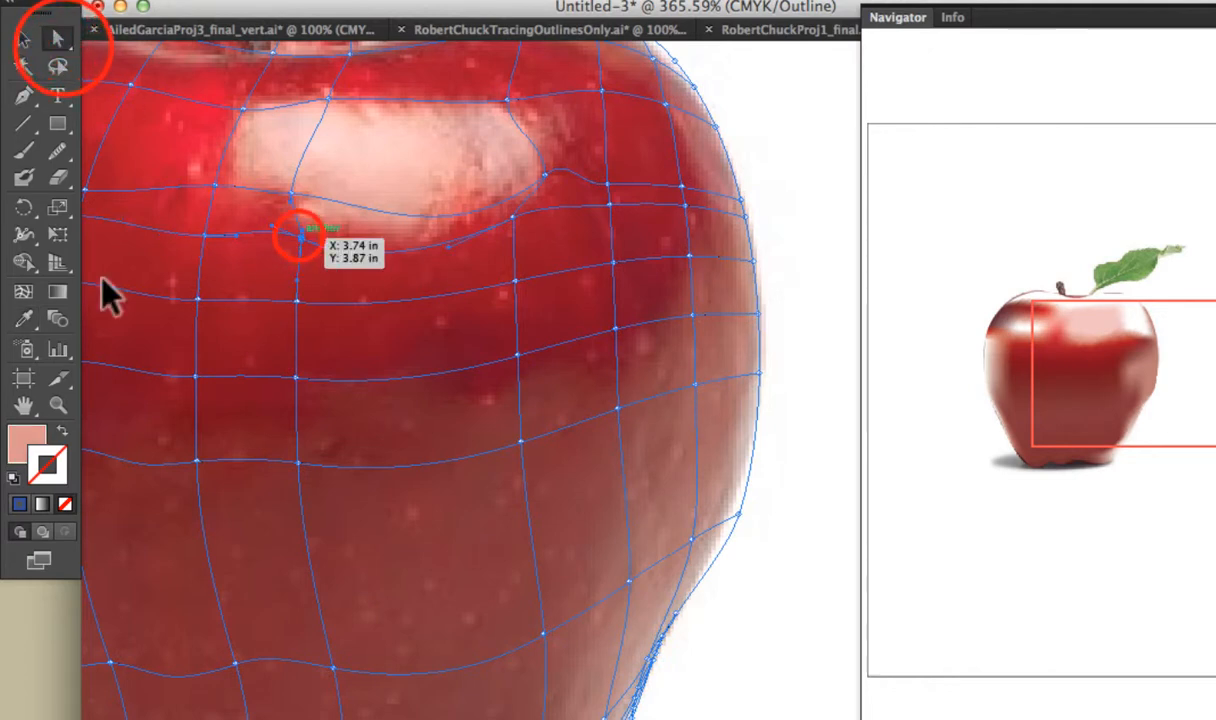
left_click(25, 318)
left_click(331, 222)
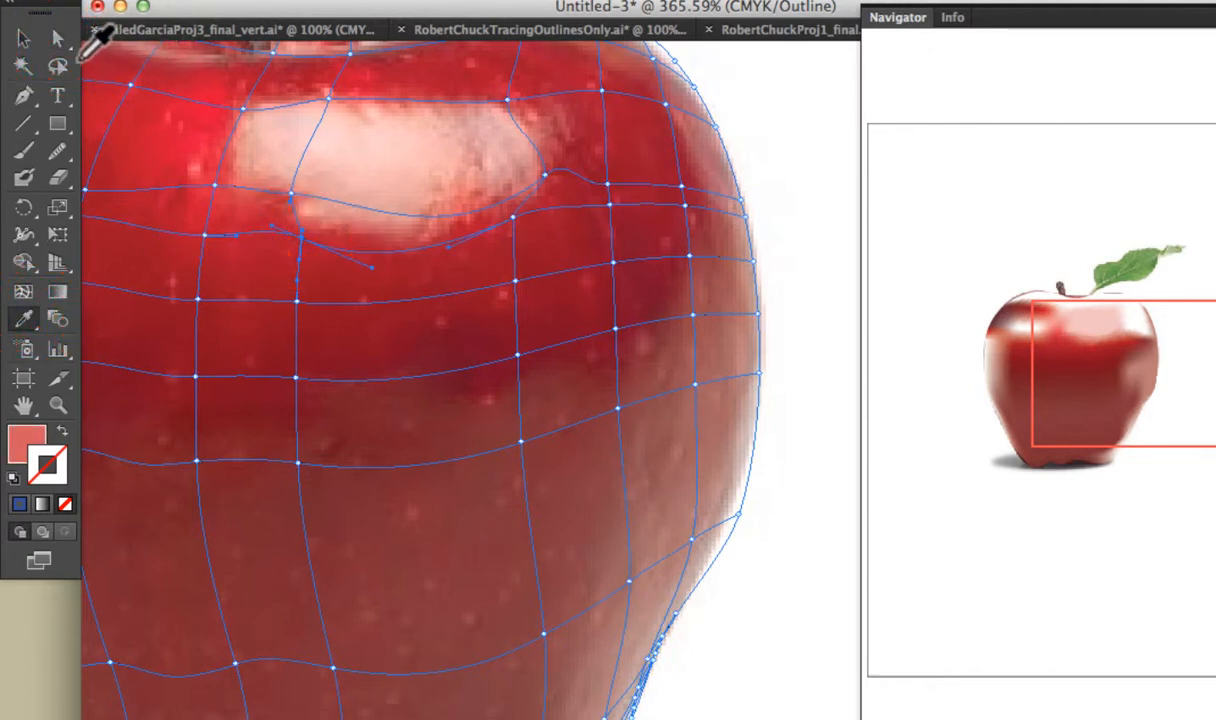
Fill the two inner mesh points to the right of the highlight's upper edge with the deep red sampled just below them.
left_click(57, 38)
left_click(600, 92)
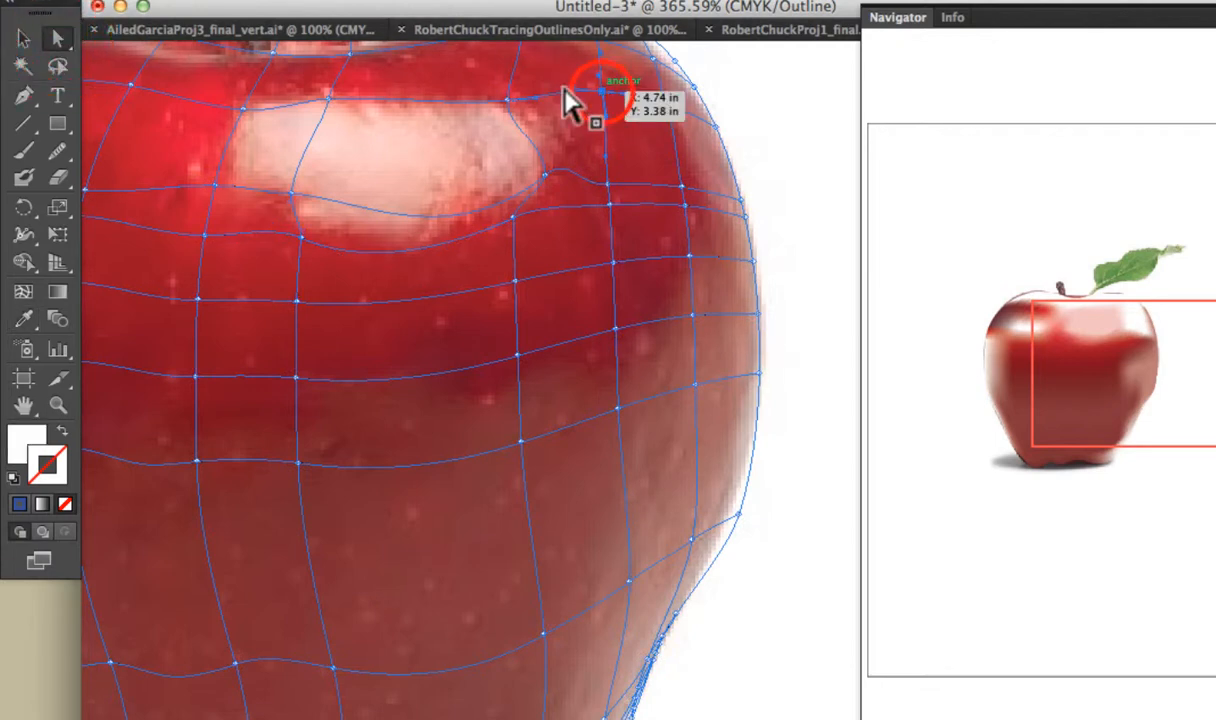
left_click(25, 318)
left_click(594, 118)
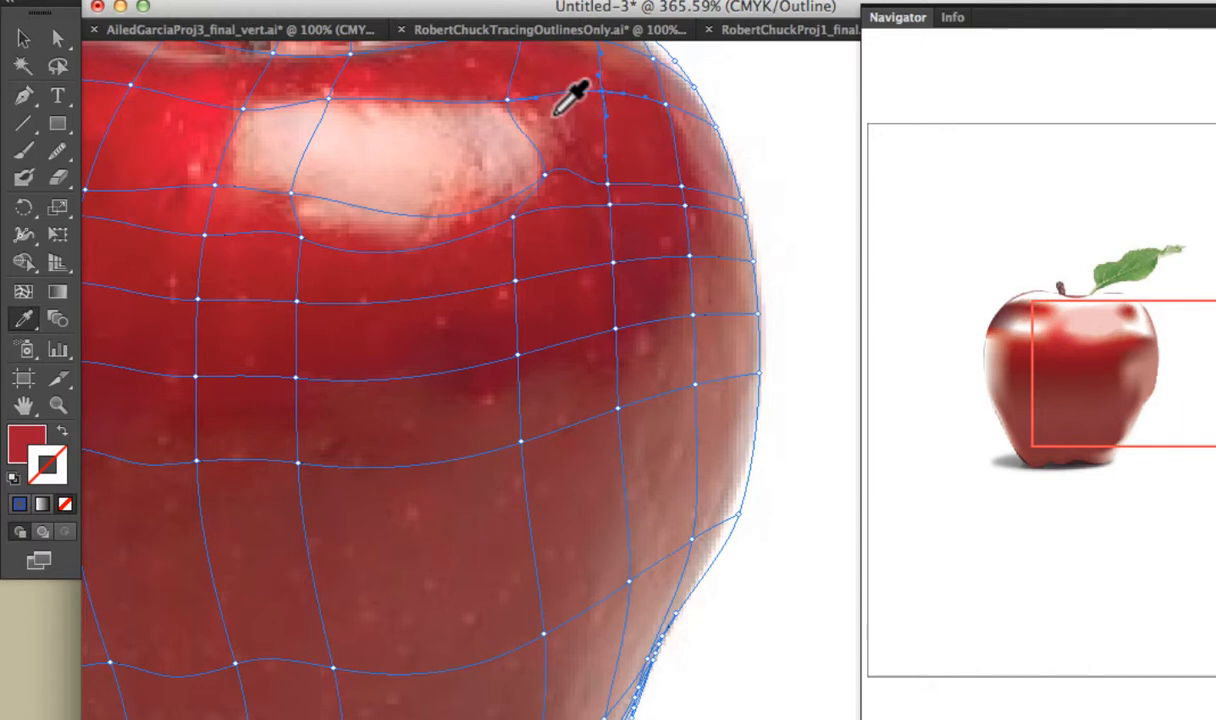
key("a")
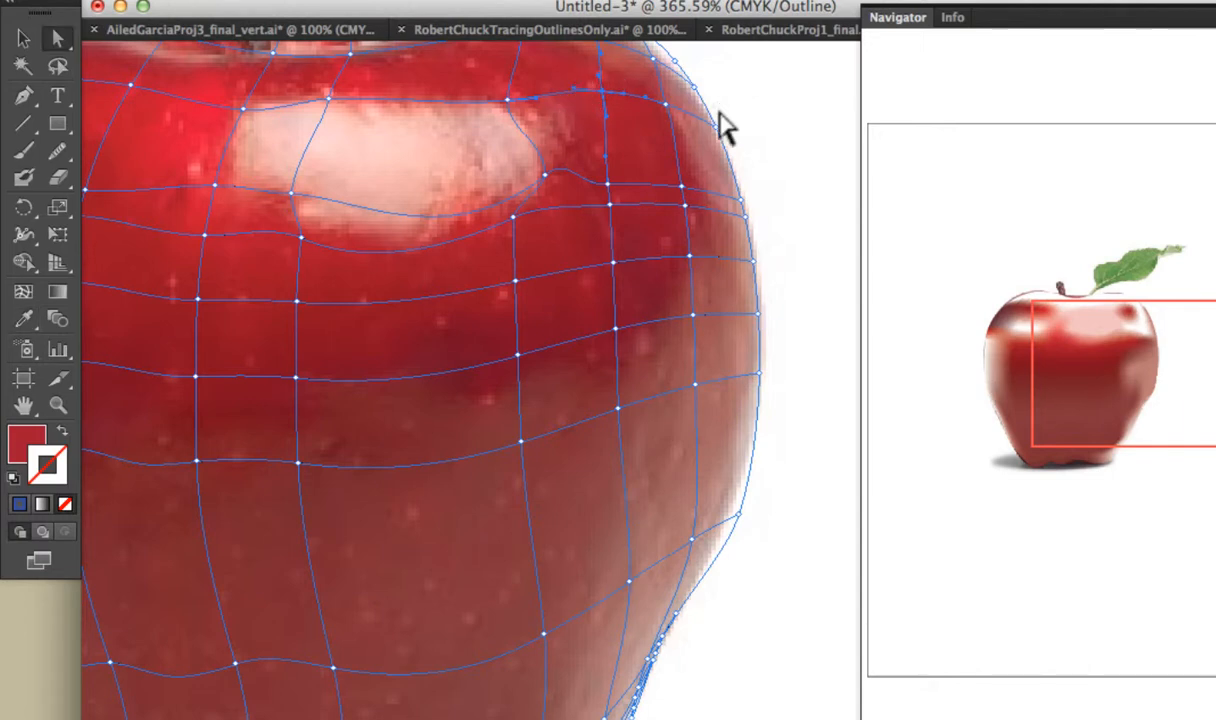
left_click(666, 106)
key("i")
left_click(627, 141)
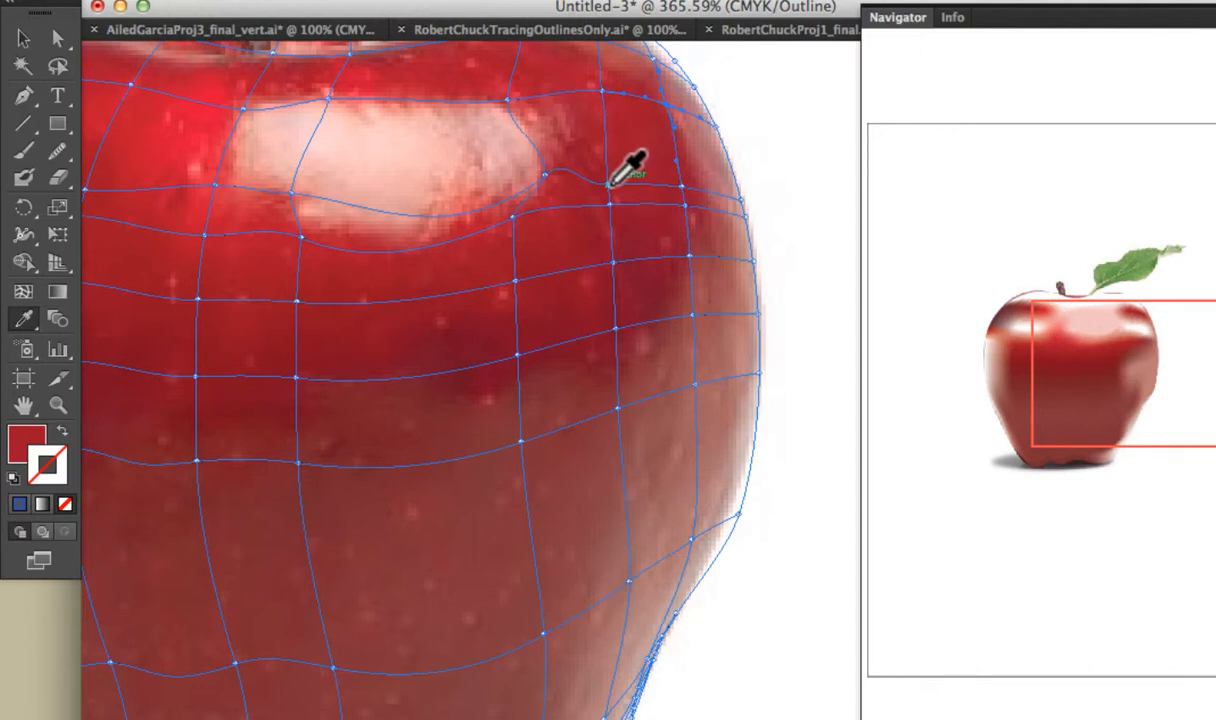
Fill the mesh point just beyond the highlight's lower-right end with the deep red sampled above and beside it.
key("a")
left_click(609, 185)
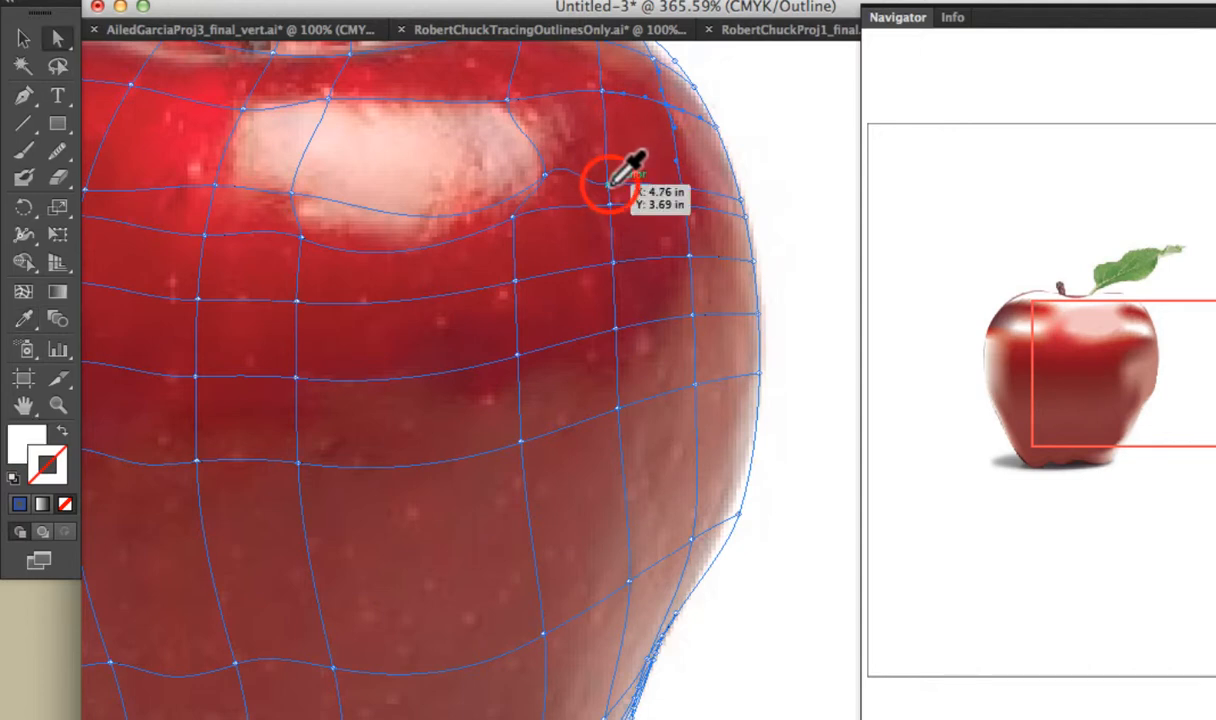
key("i")
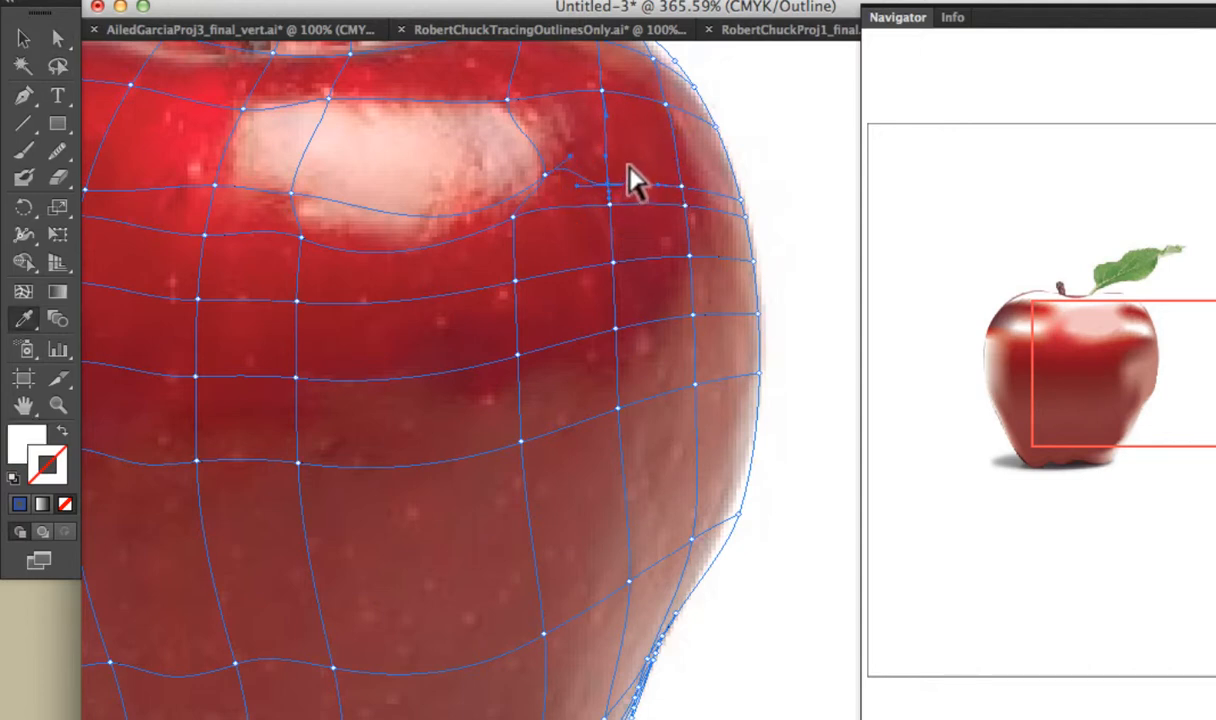
left_click(630, 166)
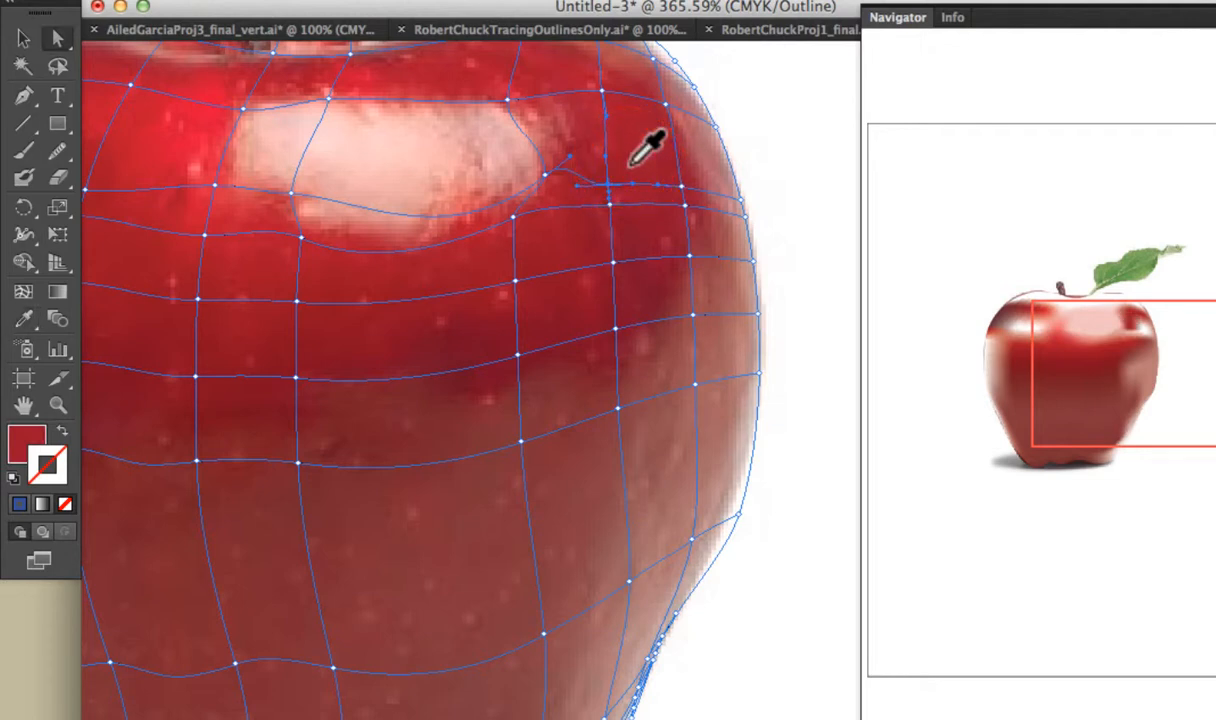
Fill the next mesh point on that row, toward the apple's right edge, with the deep red sampled to its upper left.
left_click(683, 186)
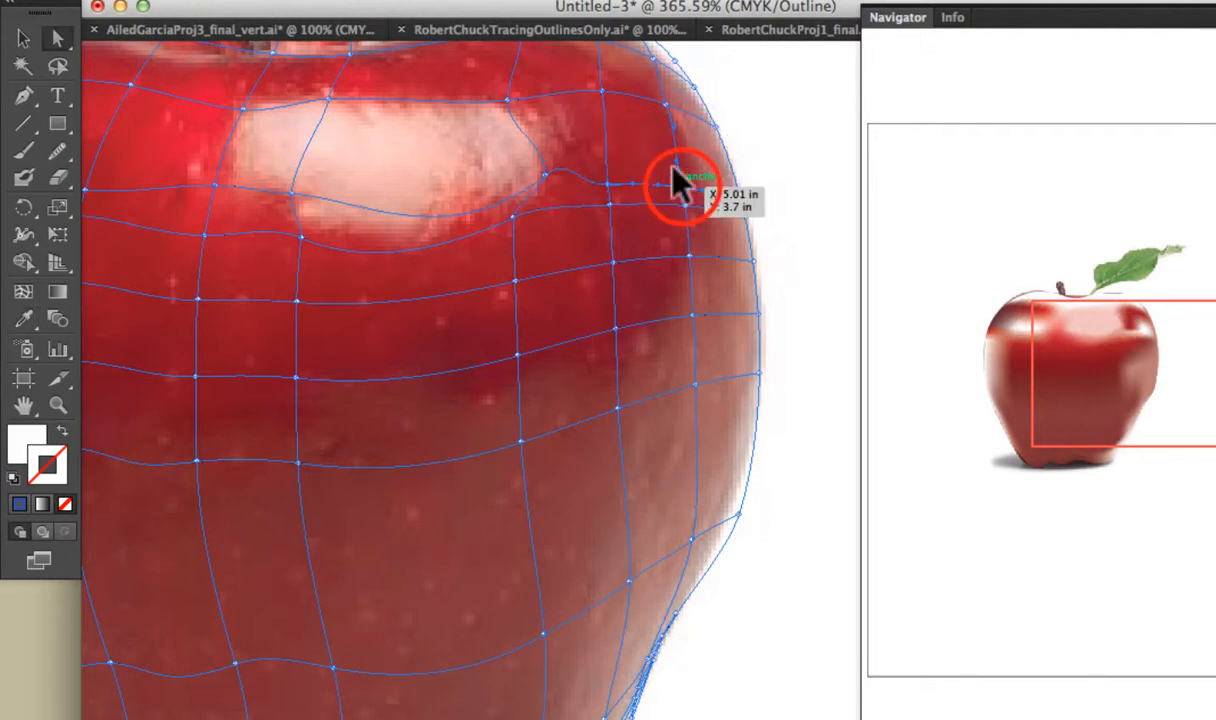
key("i")
left_click(655, 148)
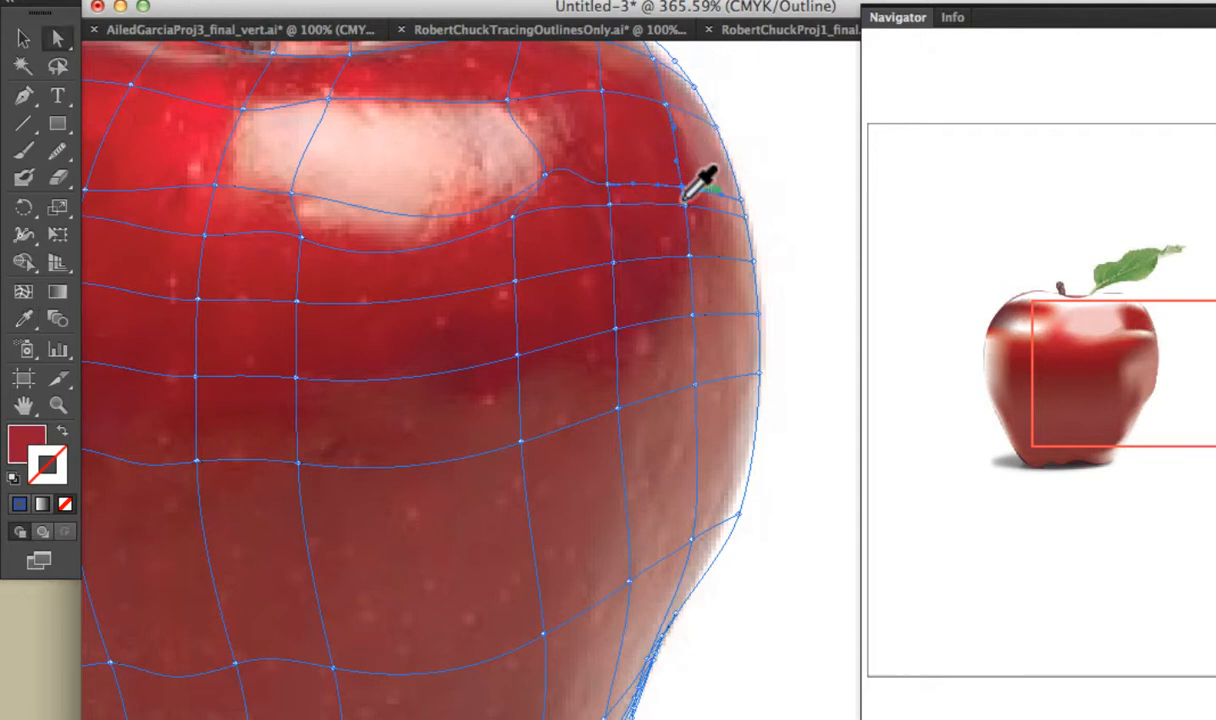
Fill the two mesh points directly below on the next row together with the deep red sampled between them.
key("a")
left_click(684, 212)
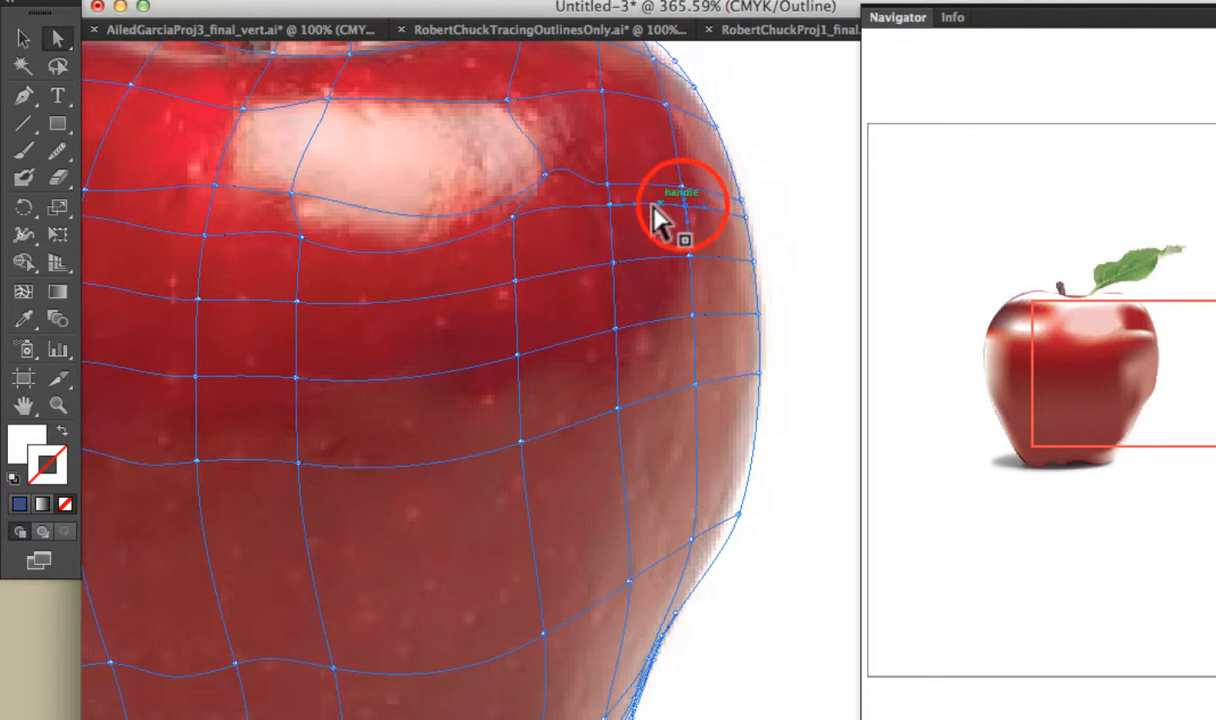
left_click(611, 205, "shift")
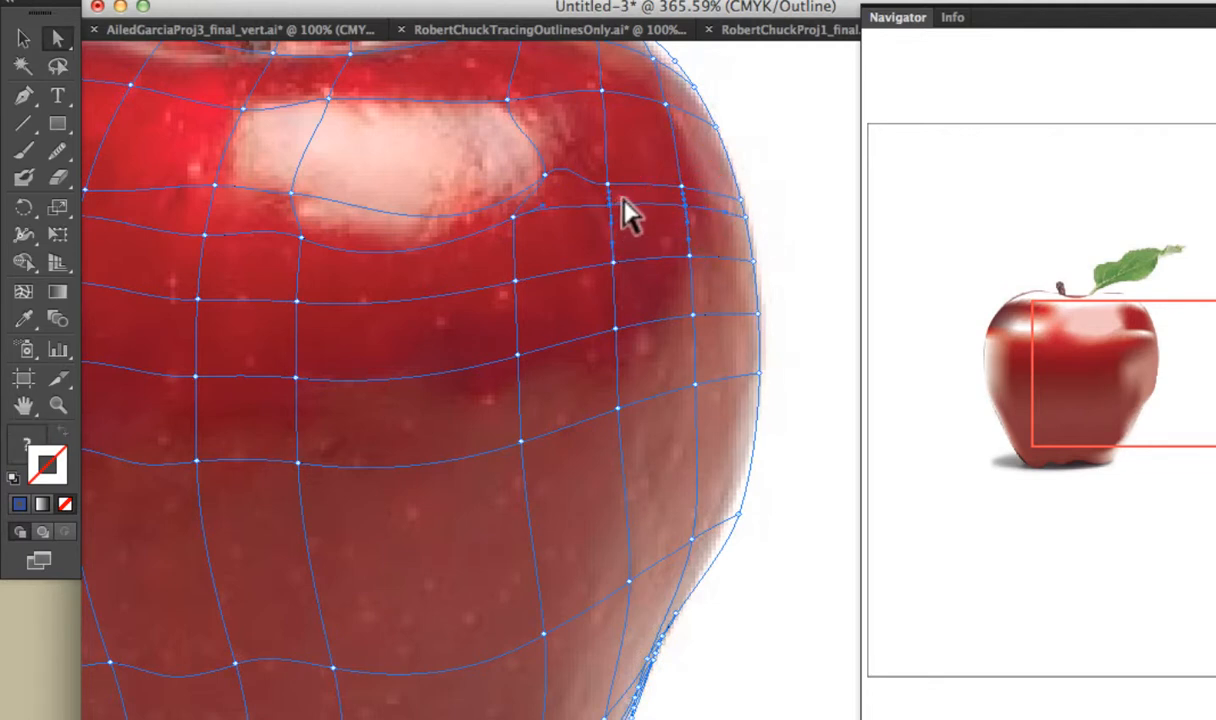
key("i")
left_click(628, 199)
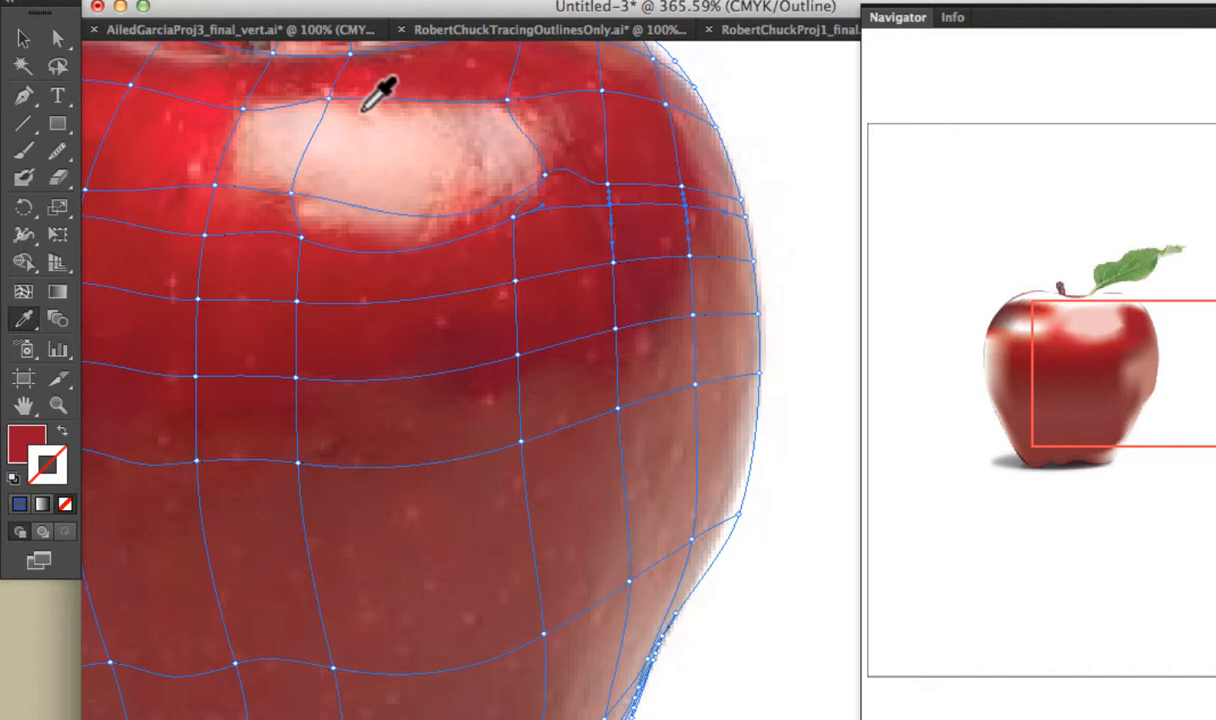
Deselect the mesh and display the apple artwork in Preview mode instead of Outline.
left_click(24, 38)
left_click(1023, 357)
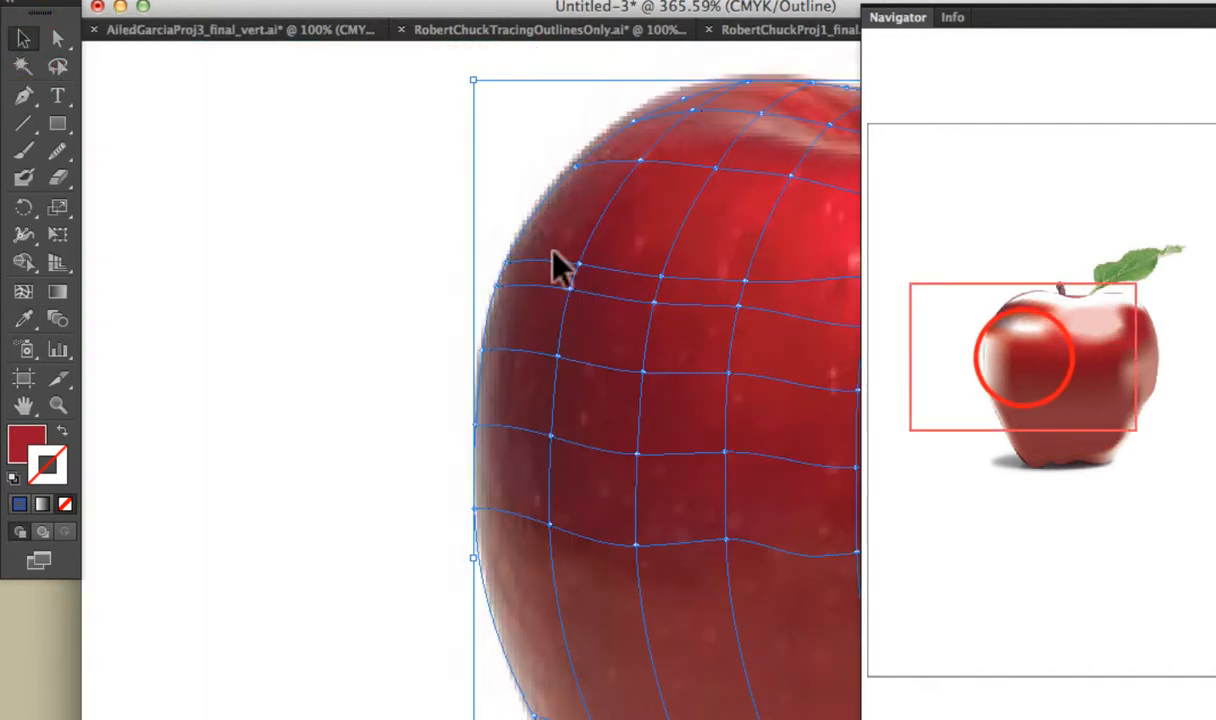
left_click(355, 207)
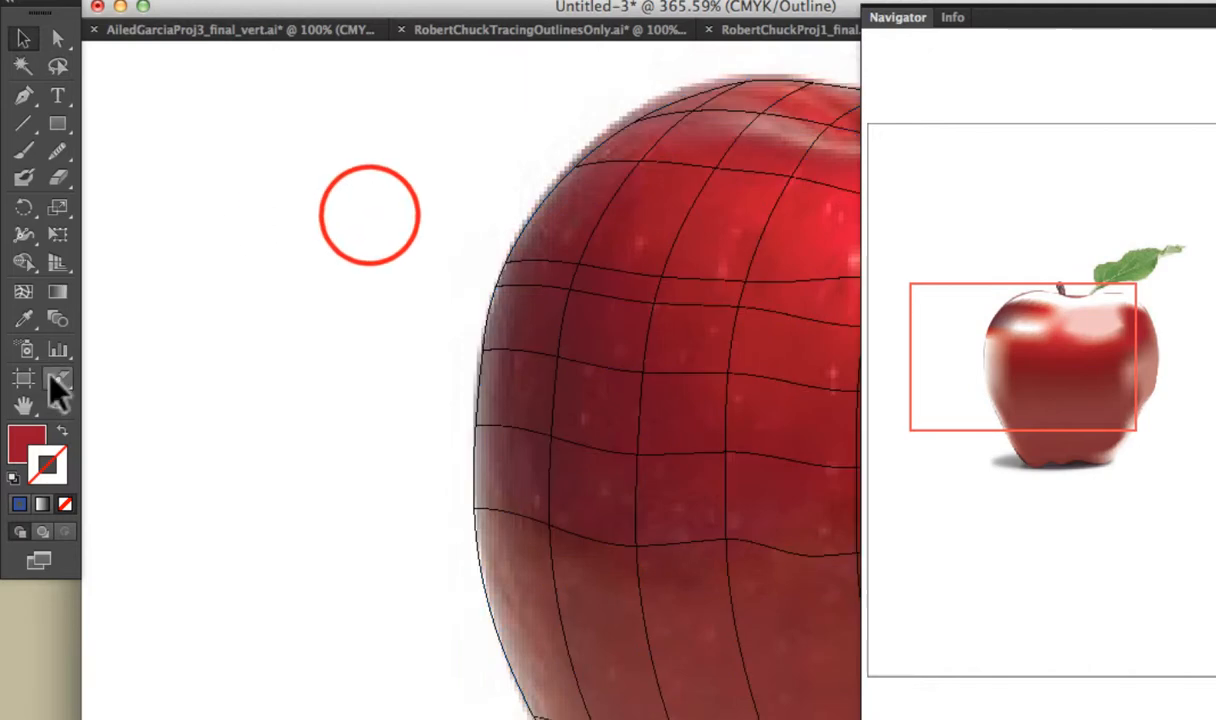
double_click(24, 406)
left_click_drag(575, 314, 402, 293)
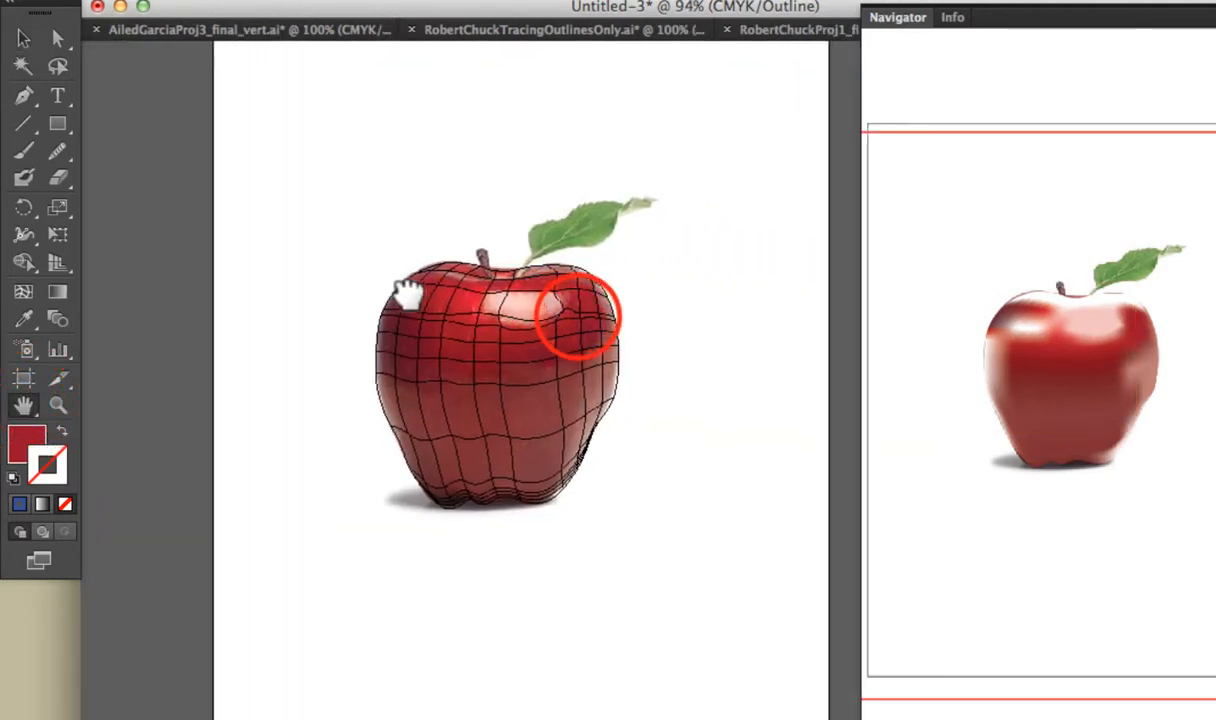
left_click_drag(318, 135, 728, 580)
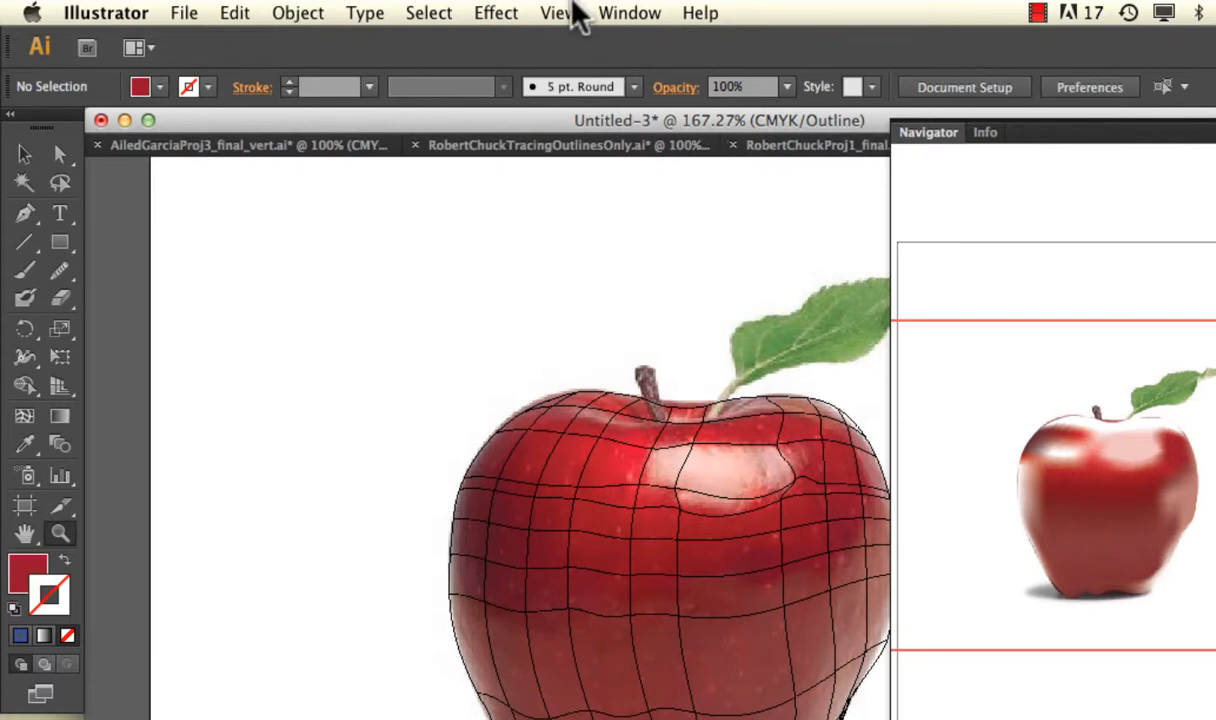
left_click(578, 15)
left_click(570, 43)
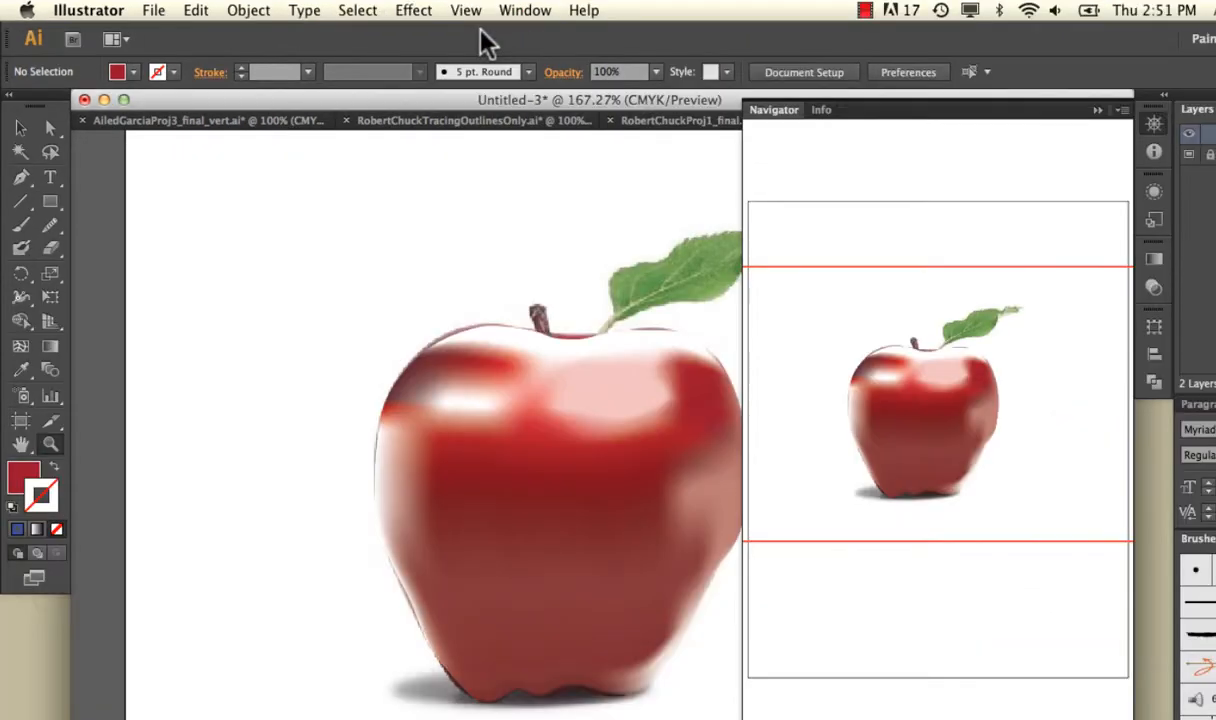